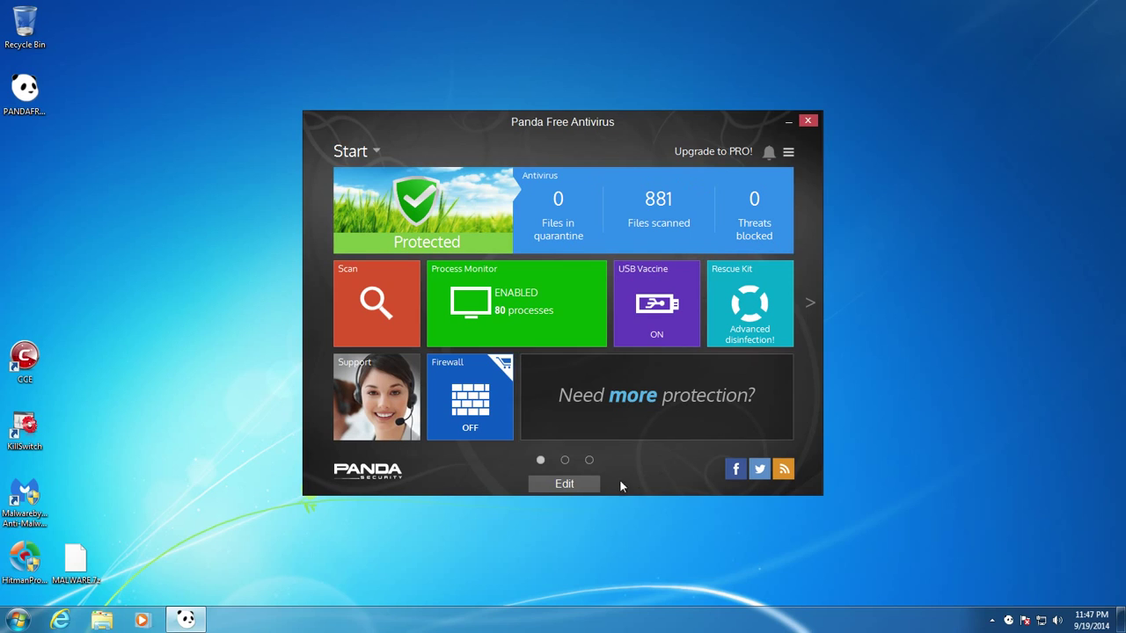
# Step: View the version information in the About Panda Free Antivirus window and close it
pyautogui.click(789, 152)
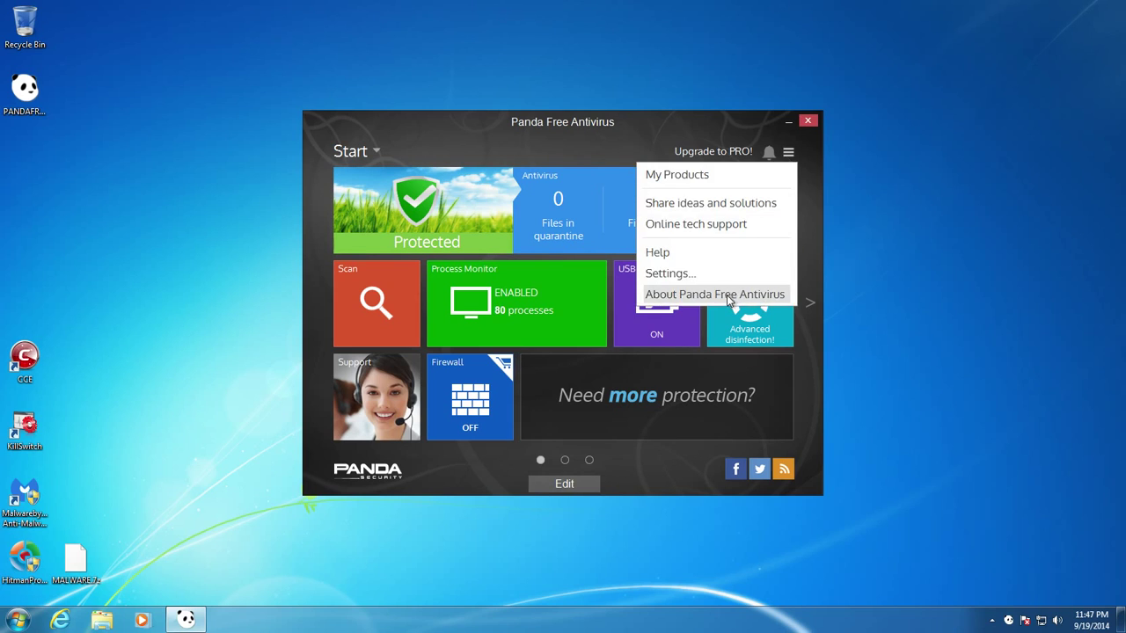
pyautogui.click(727, 294)
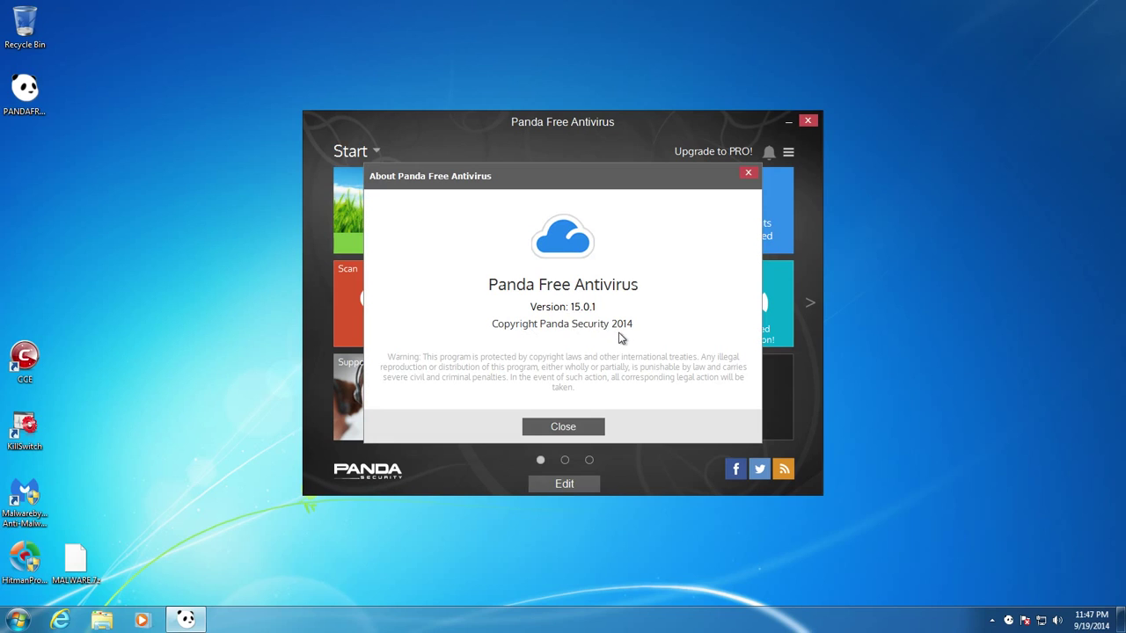
pyautogui.click(567, 428)
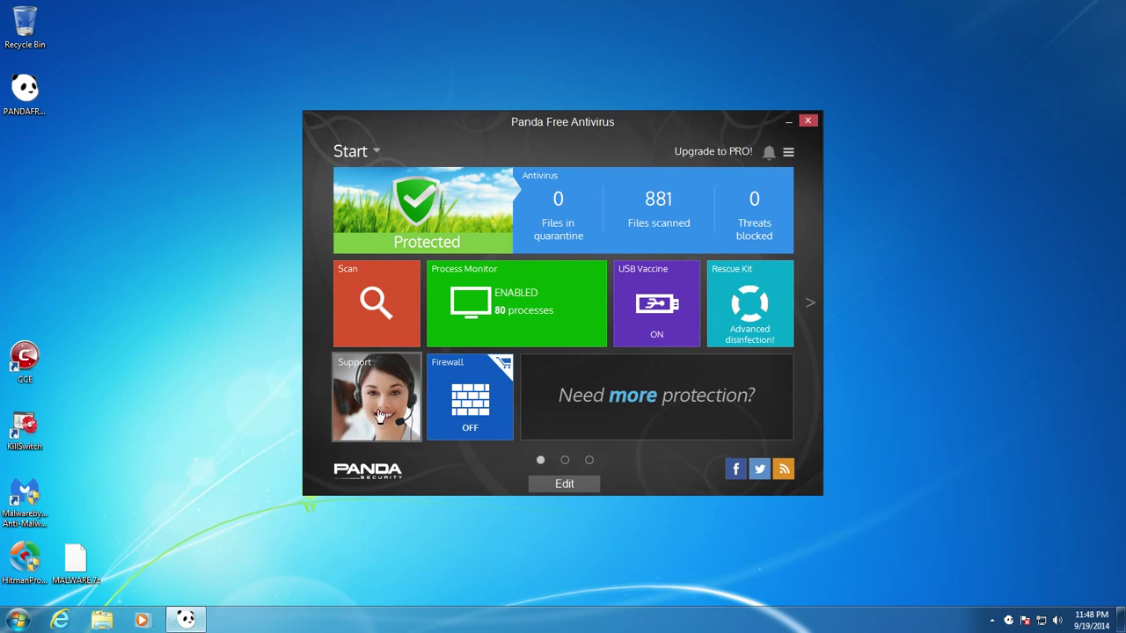
# Step: Open the Firewall feature's activation prompt and dismiss it without entering a code
pyautogui.click(469, 394)
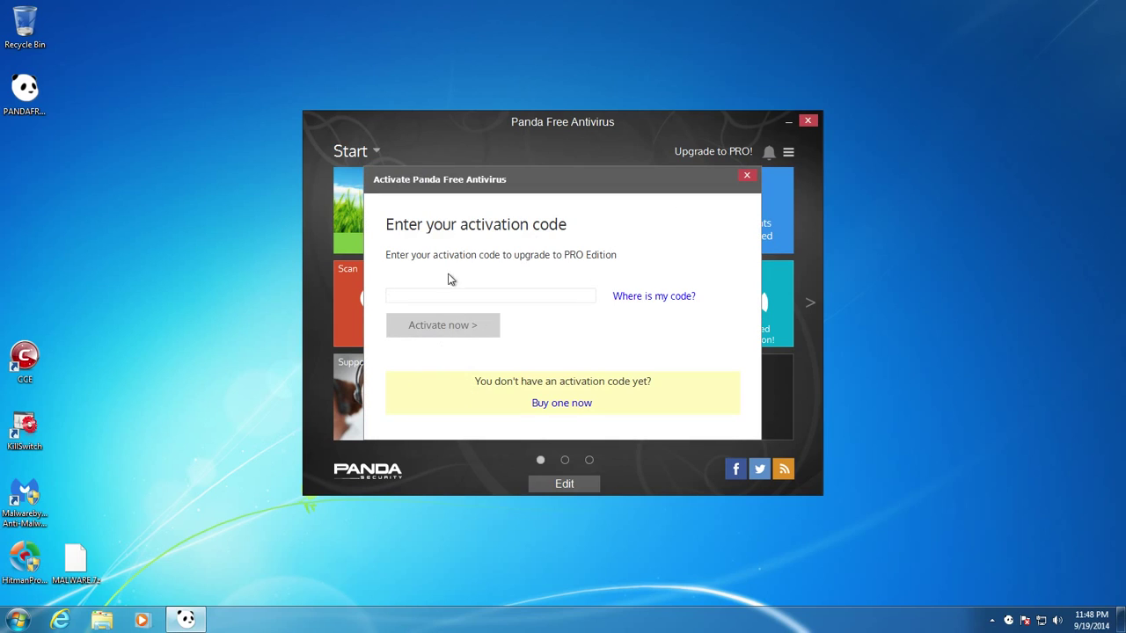
pyautogui.click(747, 177)
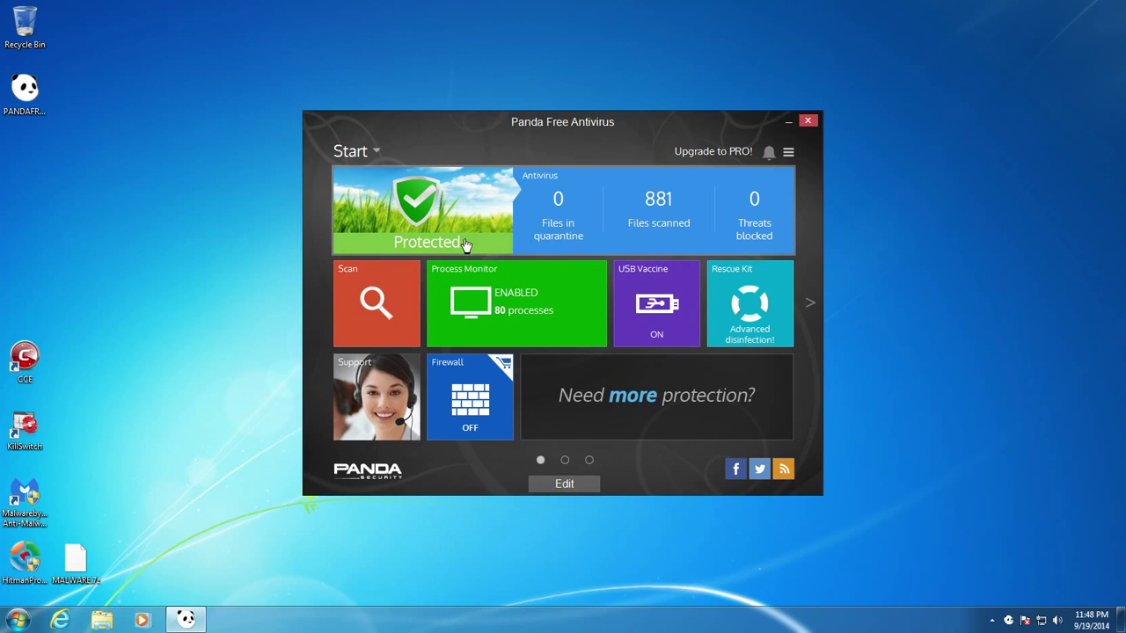
# Step: Look through the Full scan, Custom scan and Critical areas options, and cancel without starting a scan
pyautogui.click(356, 294)
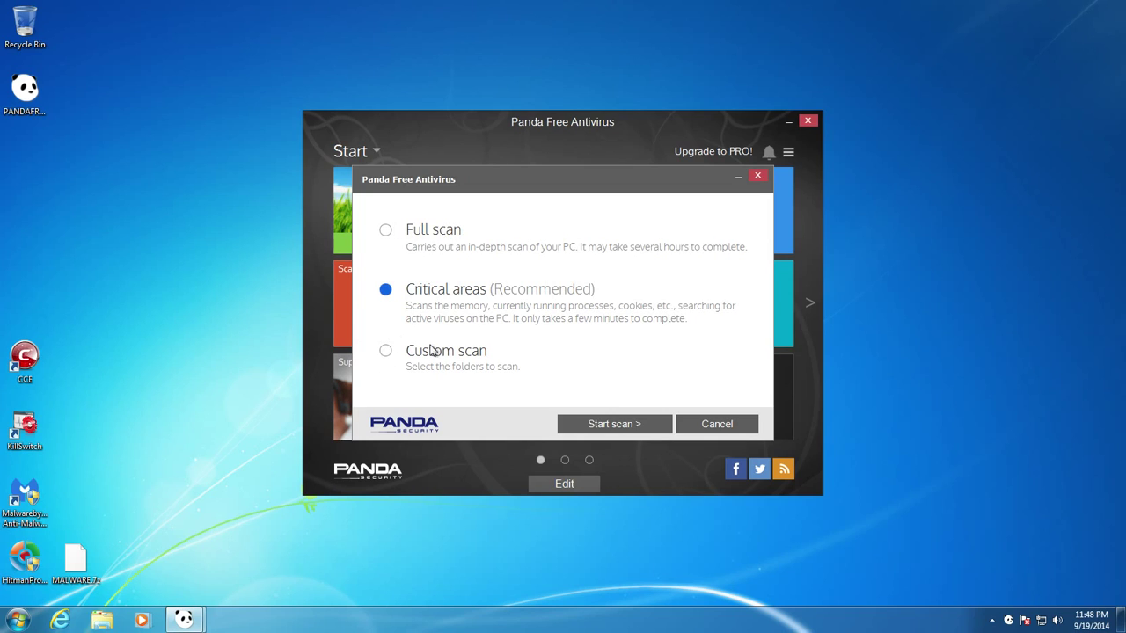
pyautogui.click(418, 238)
pyautogui.click(438, 358)
pyautogui.click(431, 297)
pyautogui.click(714, 425)
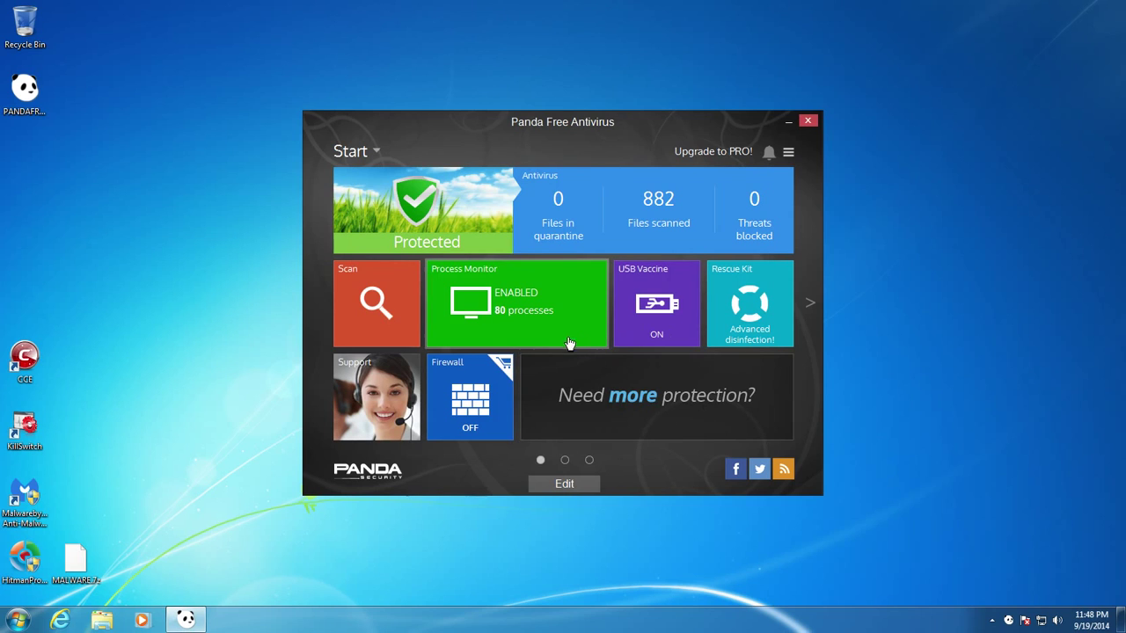
# Step: Examine the full executed process report in Process Monitor, close it and return to the start screen
pyautogui.click(534, 297)
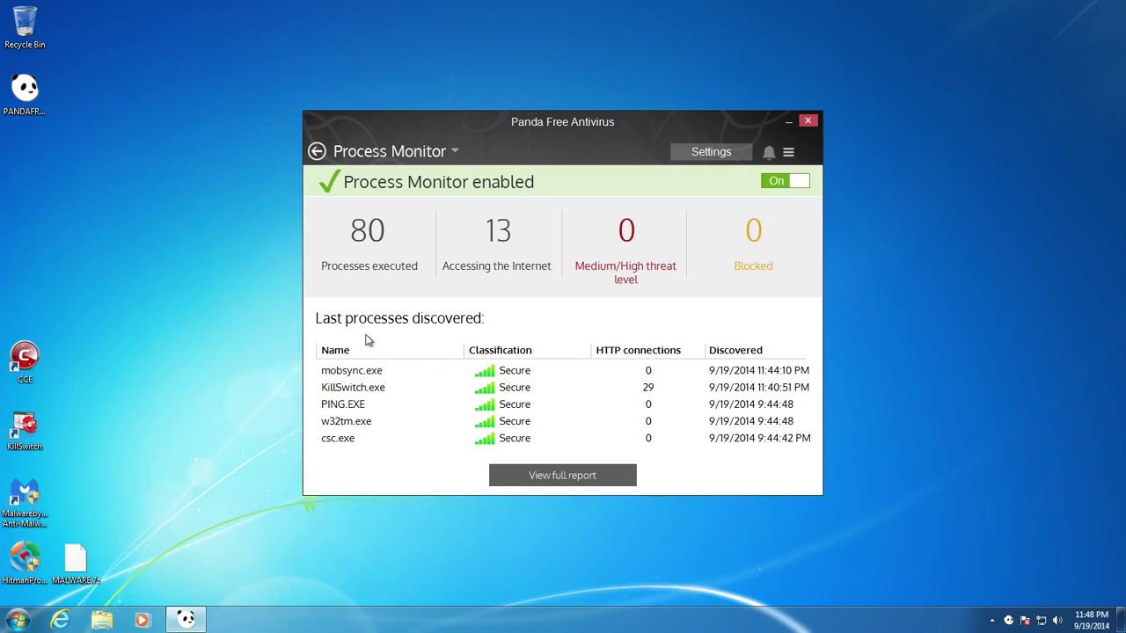
pyautogui.click(552, 476)
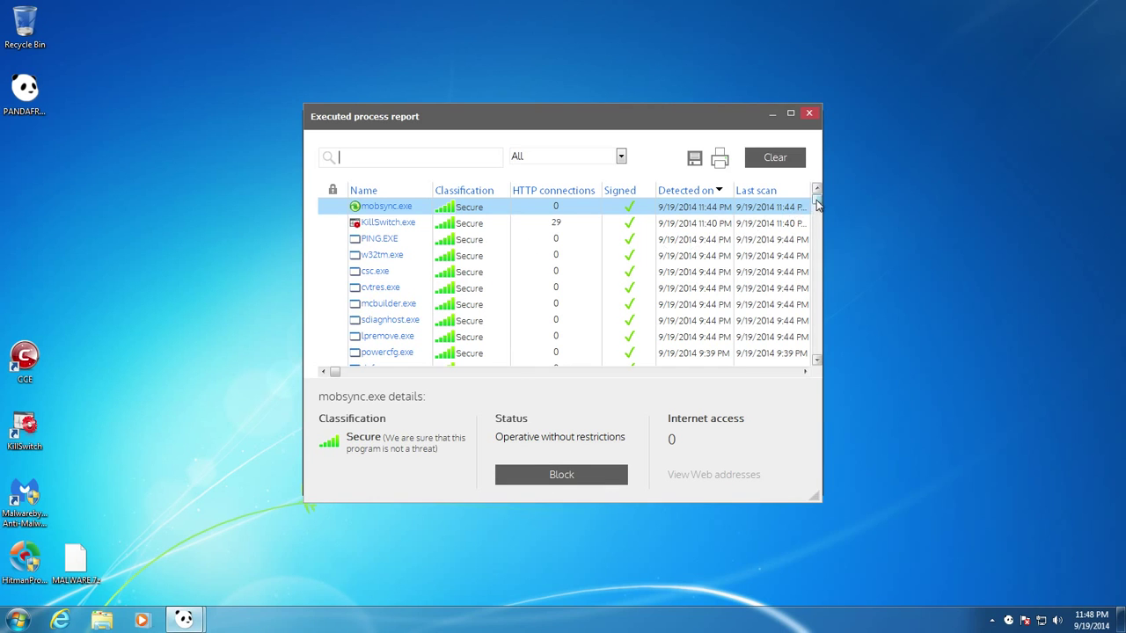
pyautogui.moveTo(815, 204)
pyautogui.mouseDown()
pyautogui.moveTo(810, 359)
pyautogui.moveTo(814, 201)
pyautogui.mouseUp()
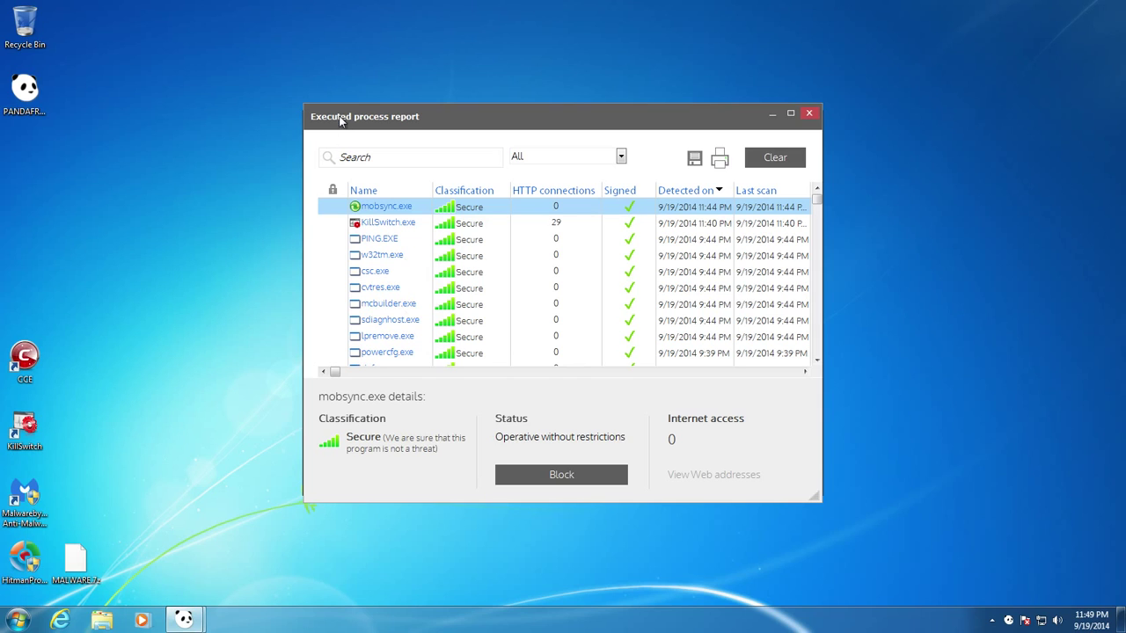
pyautogui.click(810, 113)
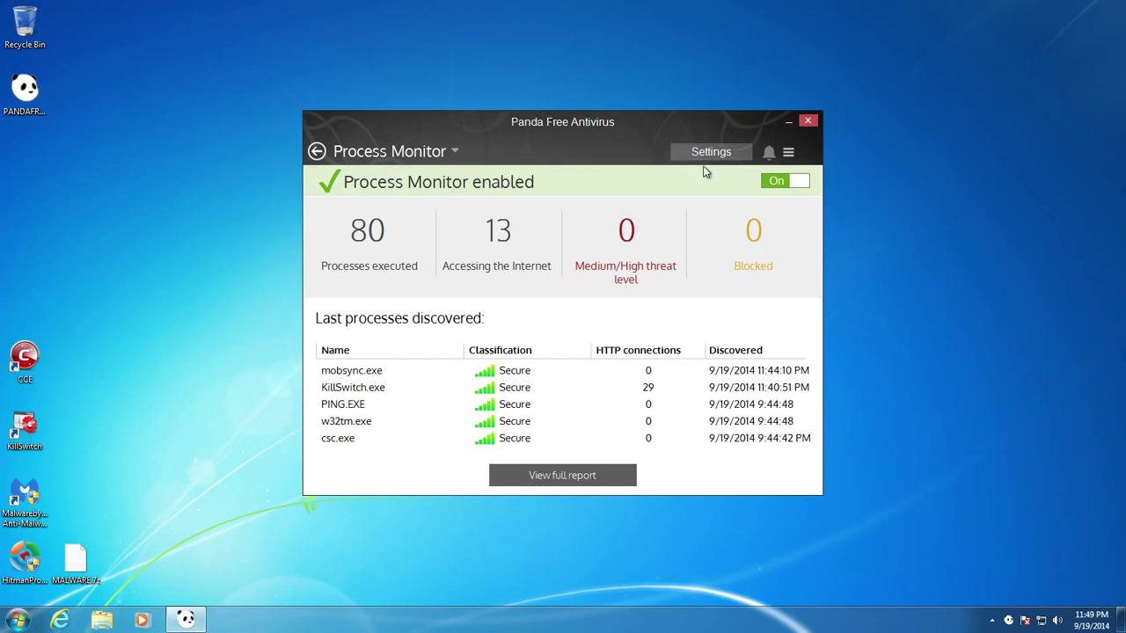
pyautogui.click(319, 150)
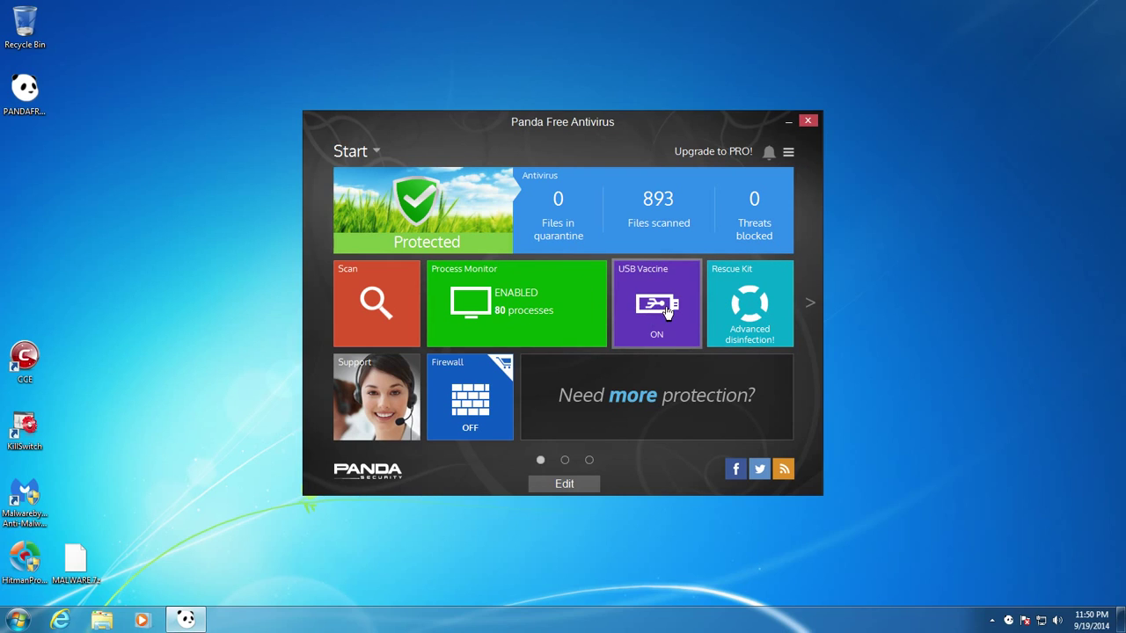
# Step: Check the second page of the start screen and return to the first page
pyautogui.click(811, 302)
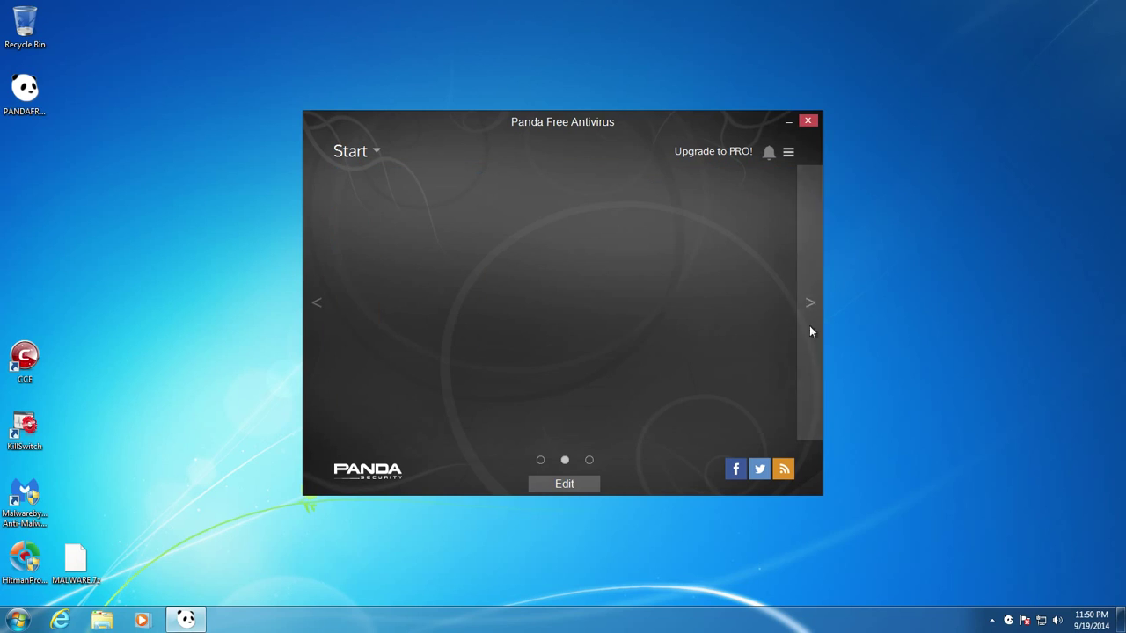
pyautogui.click(322, 306)
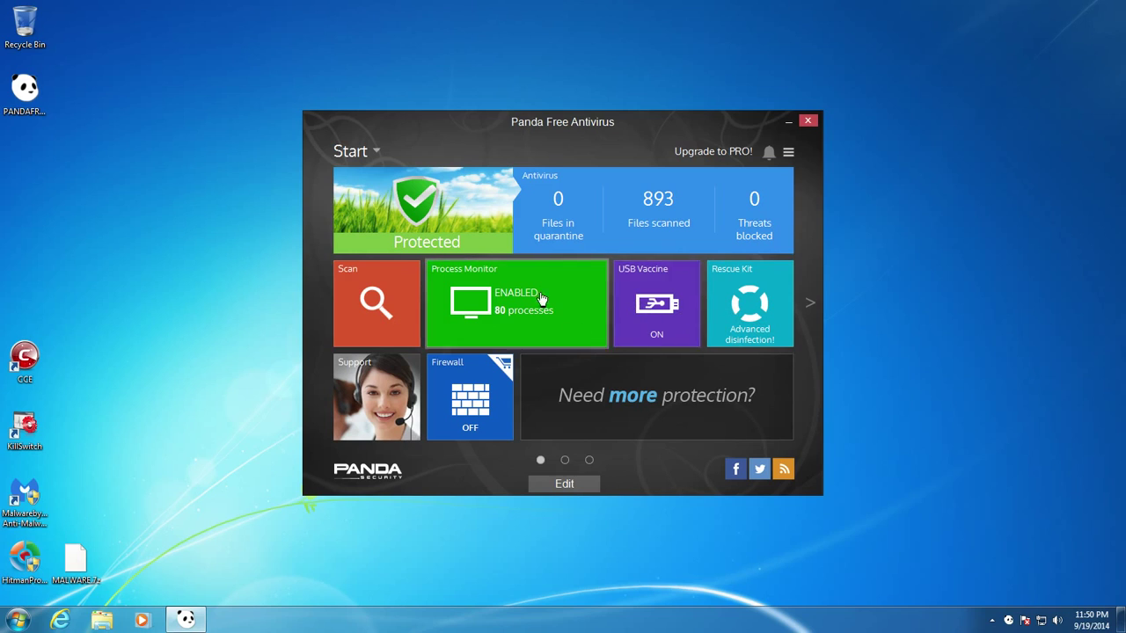
# Step: Open the antivirus settings and review the General section from Account down to Panda news
pyautogui.click(789, 153)
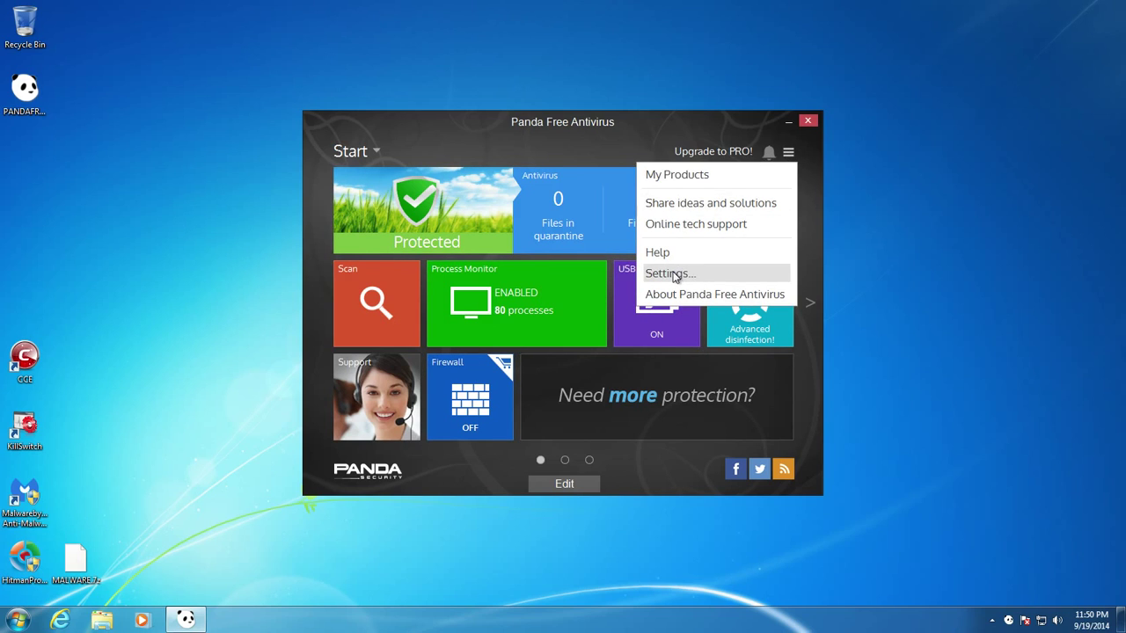
pyautogui.click(360, 158)
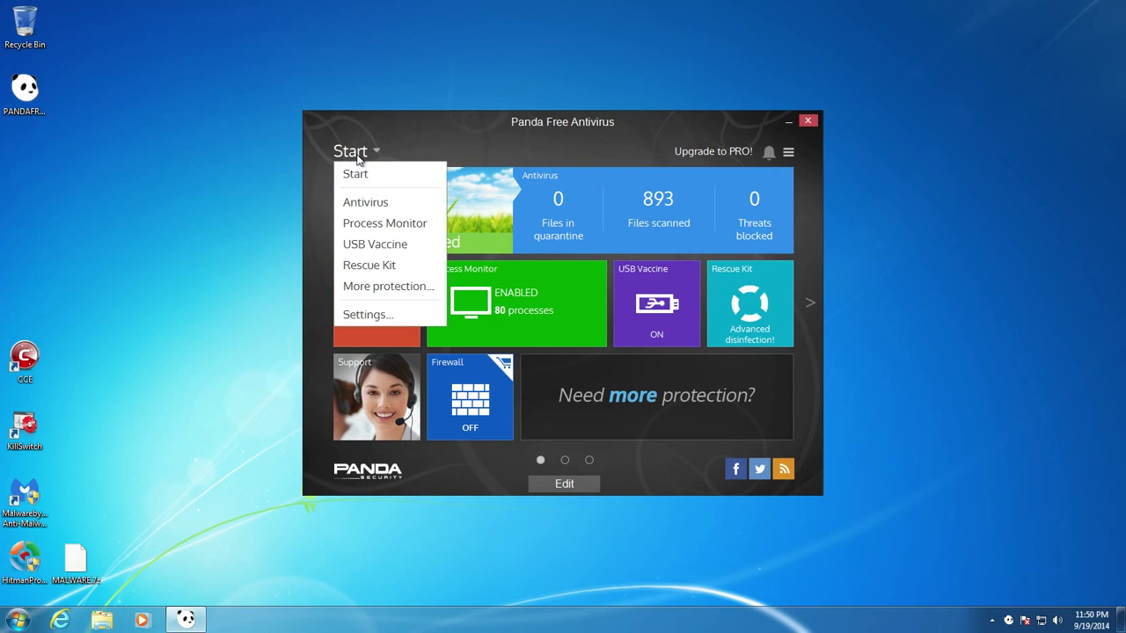
pyautogui.click(361, 314)
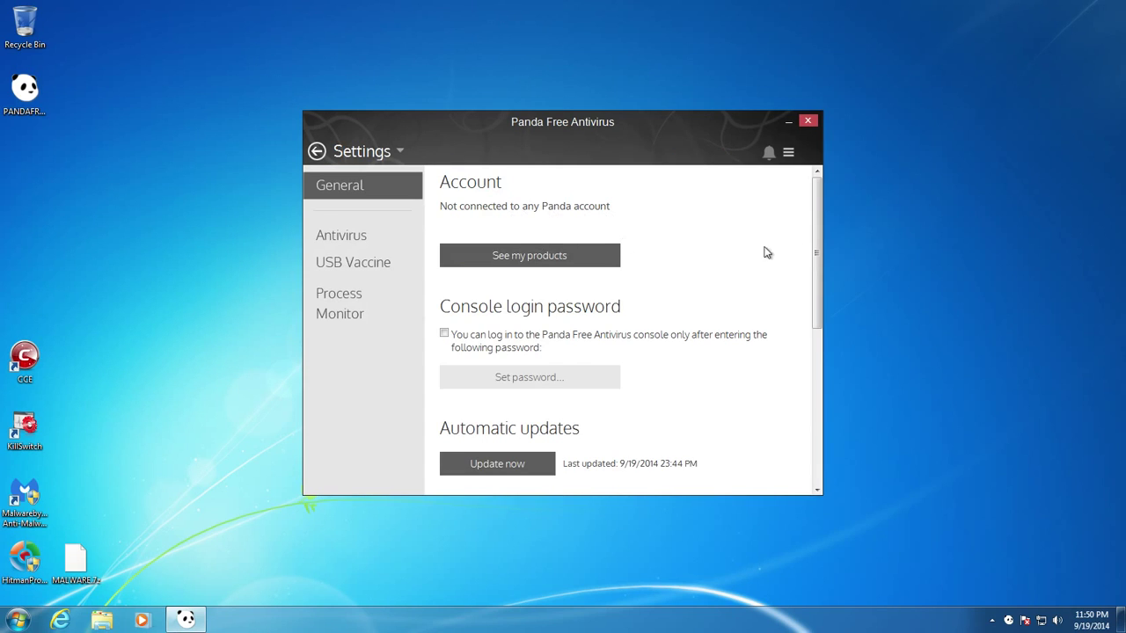
pyautogui.moveTo(816, 251); pyautogui.dragTo(813, 410)
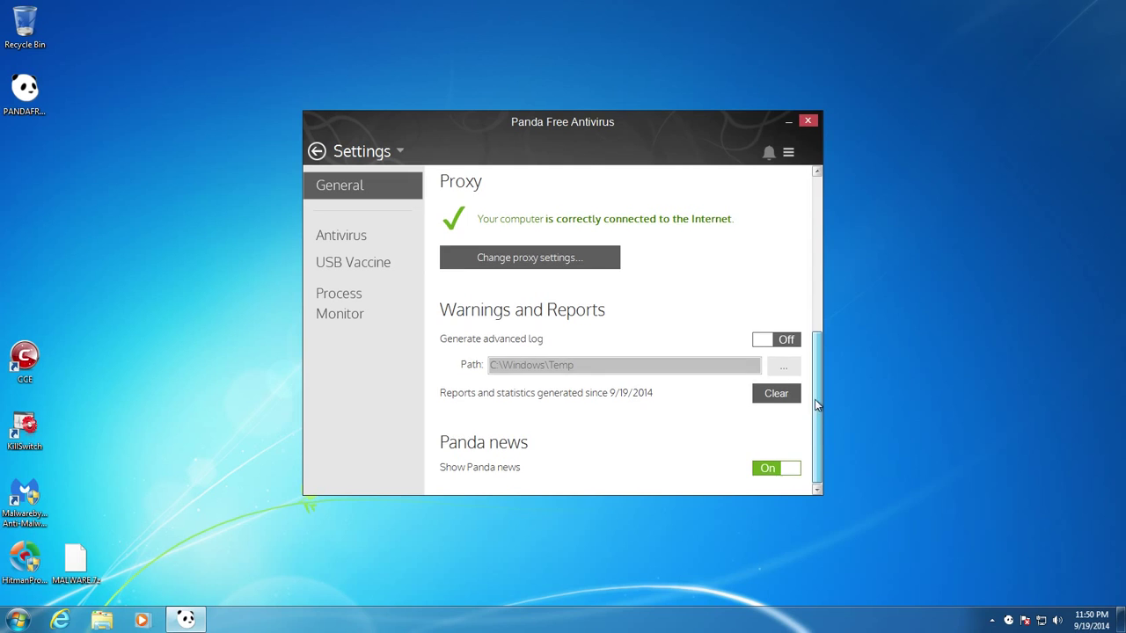
pyautogui.scroll(6, 583, 230)
# Step: Review the Antivirus, USB Vaccine and Process Monitor settings, return to the start screen and close Panda Free Antivirus
pyautogui.click(351, 237)
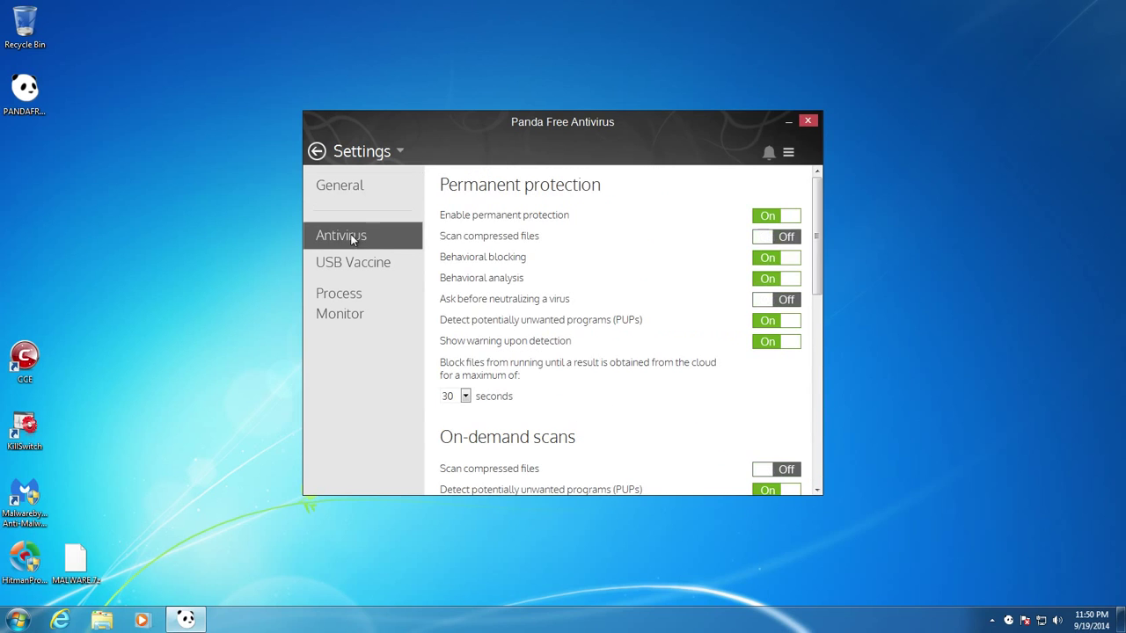
pyautogui.moveTo(818, 227); pyautogui.dragTo(774, 178)
pyautogui.click(318, 266)
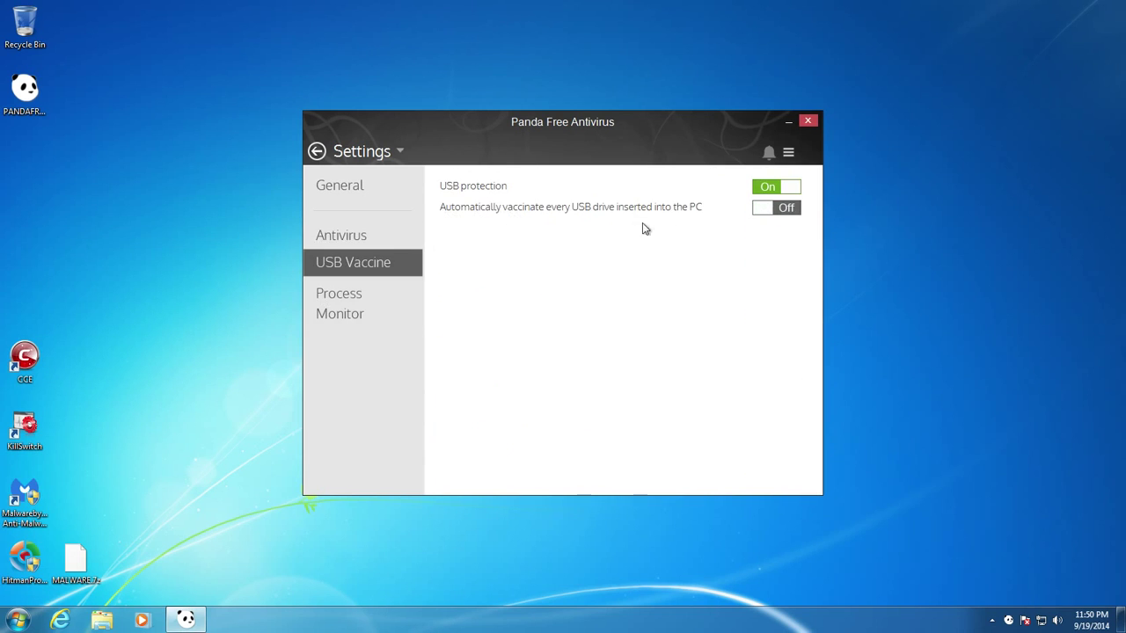
pyautogui.click(321, 297)
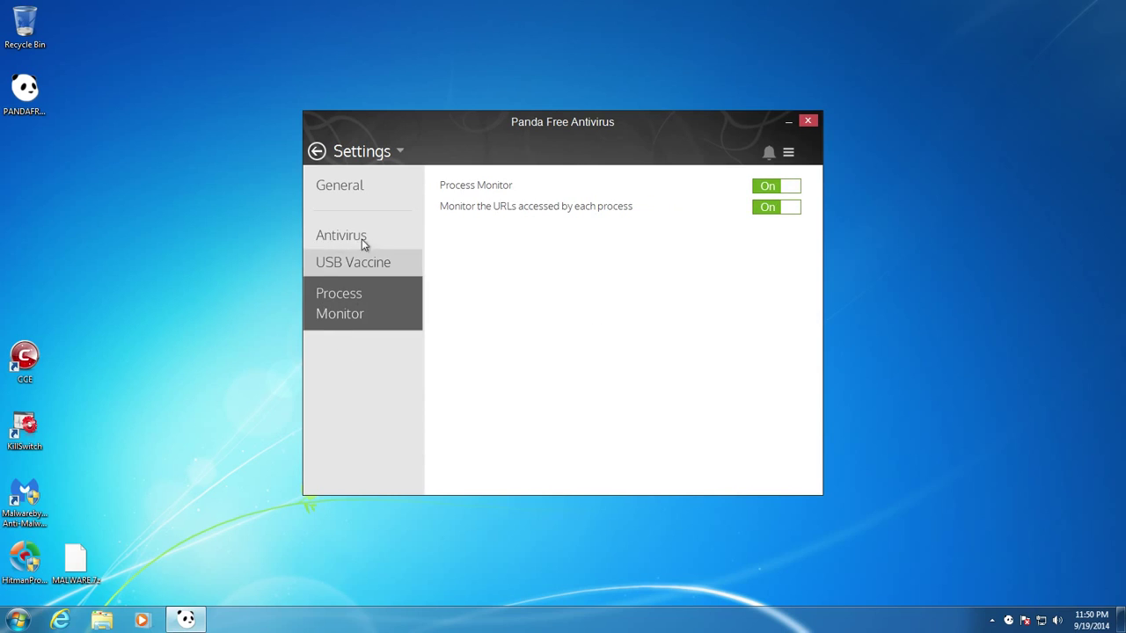
pyautogui.click(352, 187)
pyautogui.click(315, 153)
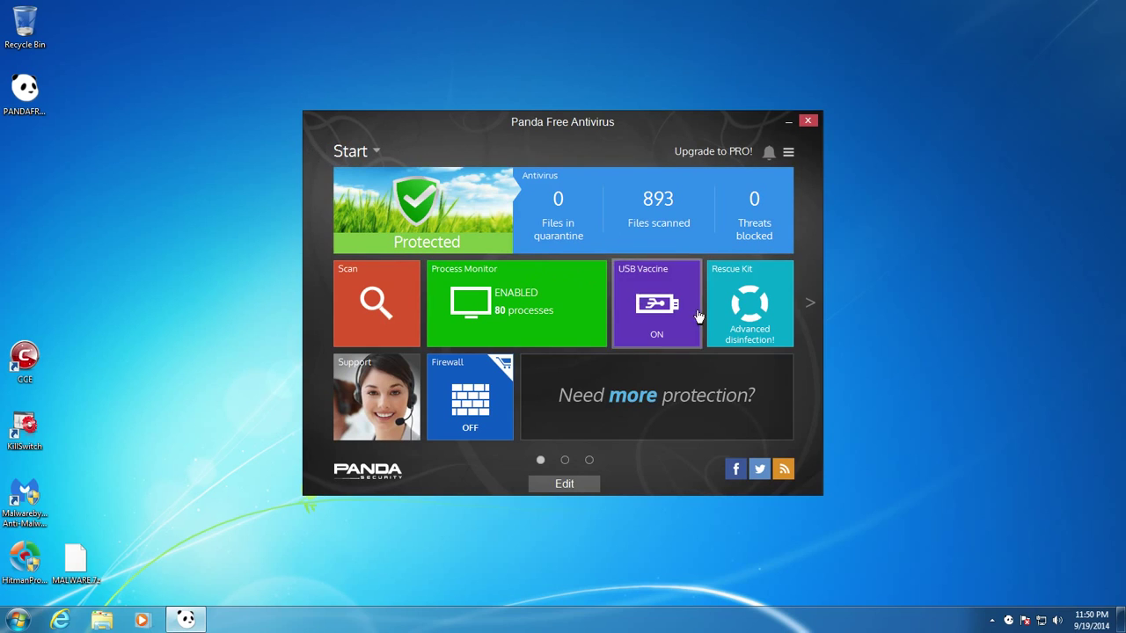
pyautogui.click(807, 121)
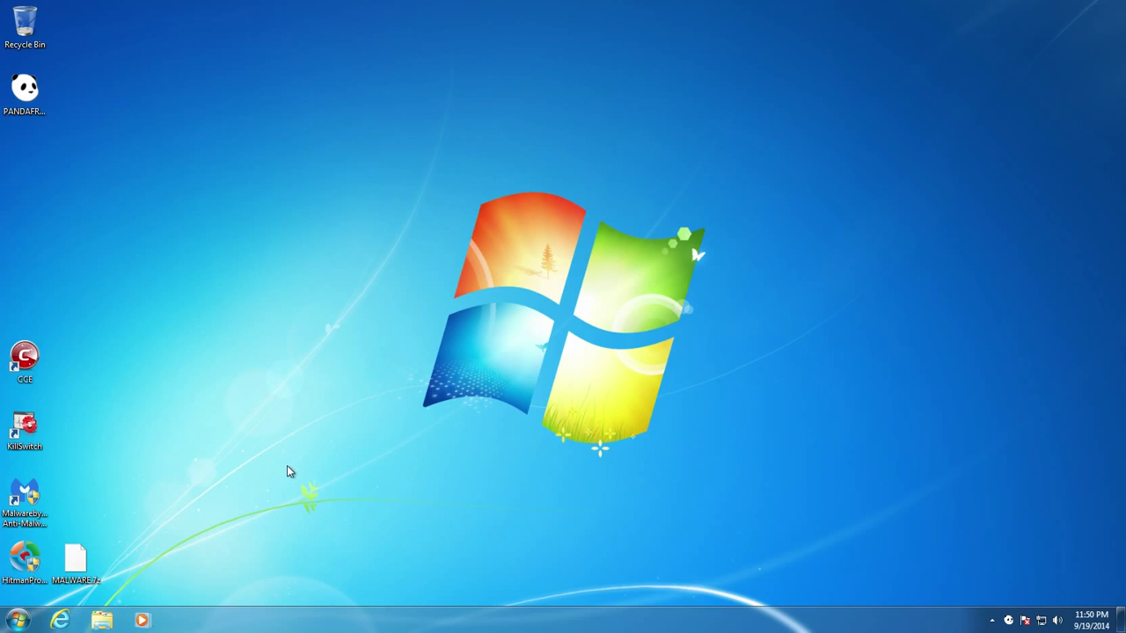
# Step: Switch to COMODO KillSwitch and examine the signer, rating and working set of the Panda Security and Panda_URL_Filteringb.exe processes
pyautogui.click(993, 621)
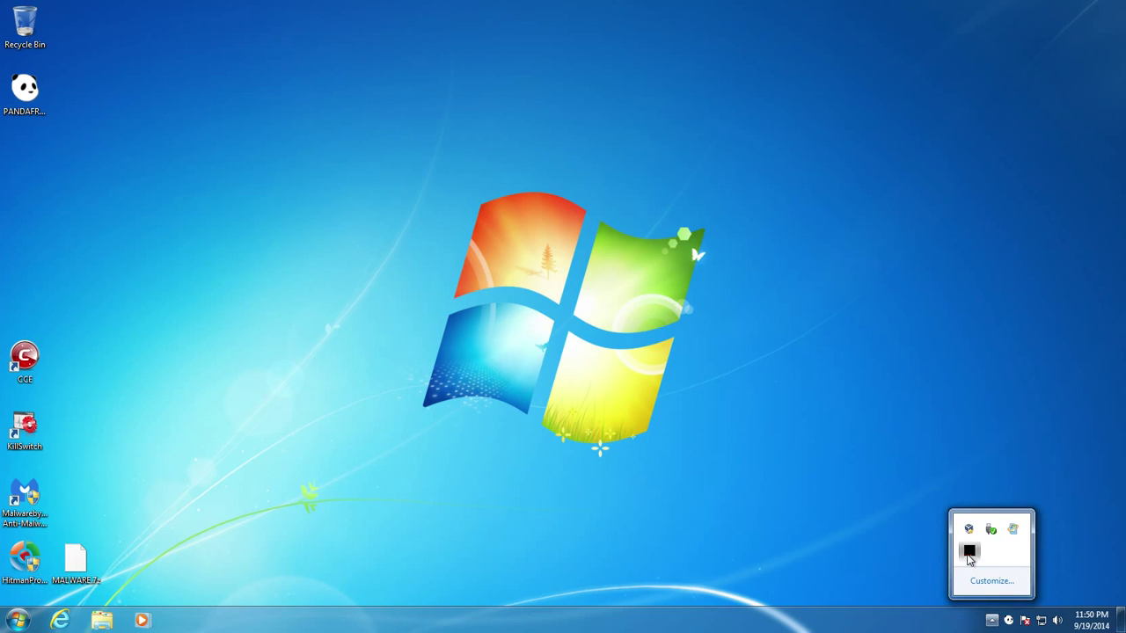
pyautogui.click(970, 554)
pyautogui.moveTo(851, 512); pyautogui.dragTo(800, 513)
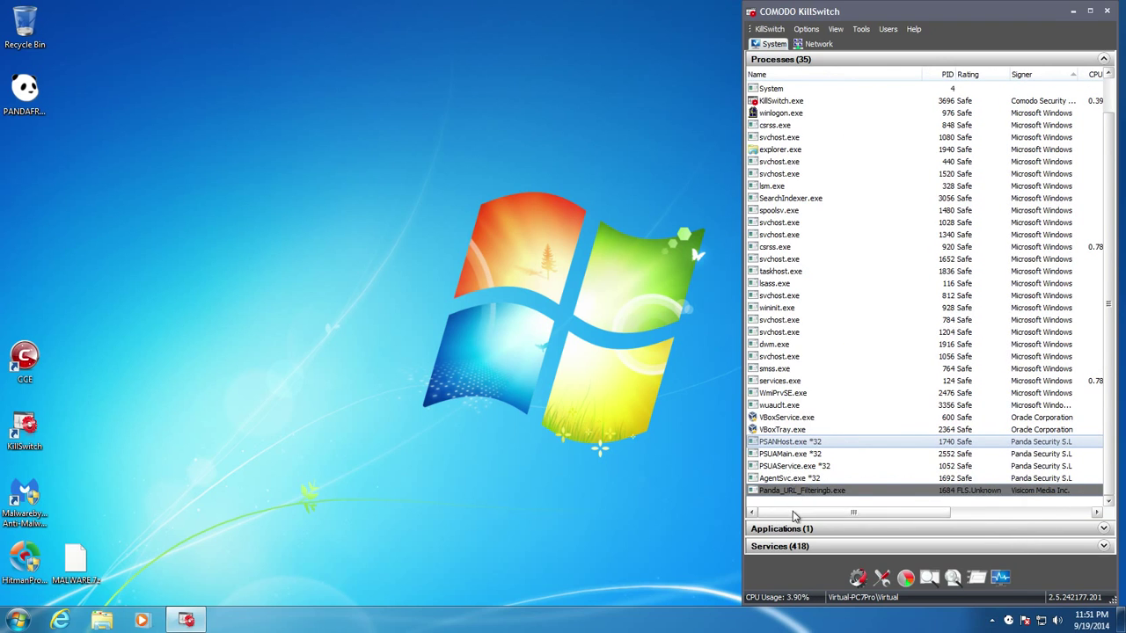
pyautogui.moveTo(801, 514); pyautogui.dragTo(915, 528)
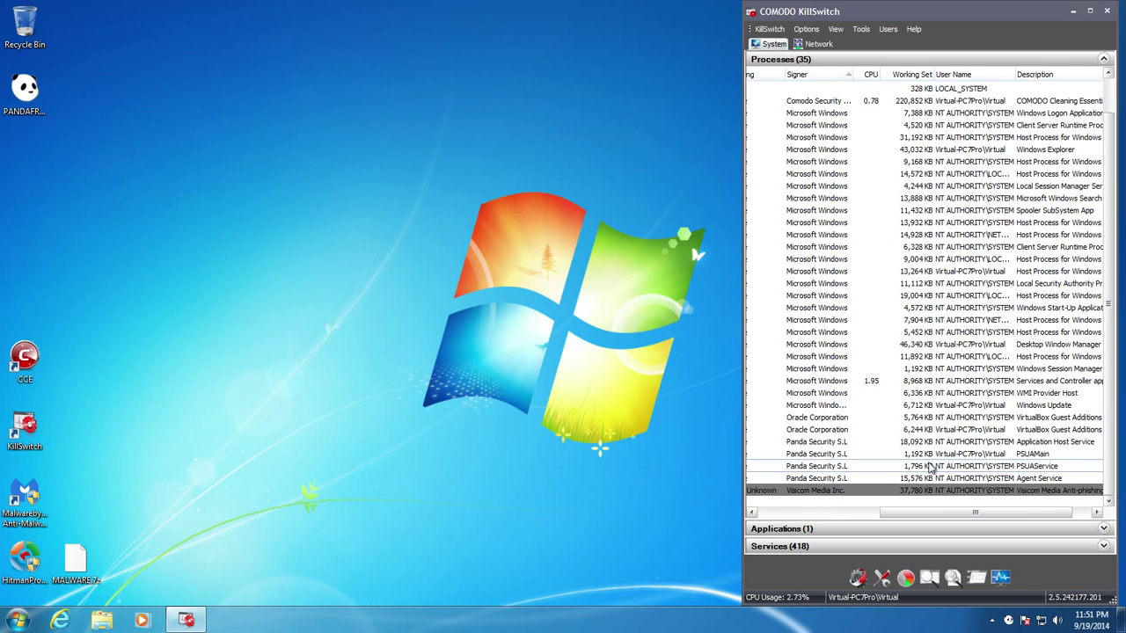
pyautogui.moveTo(905, 512); pyautogui.dragTo(911, 512)
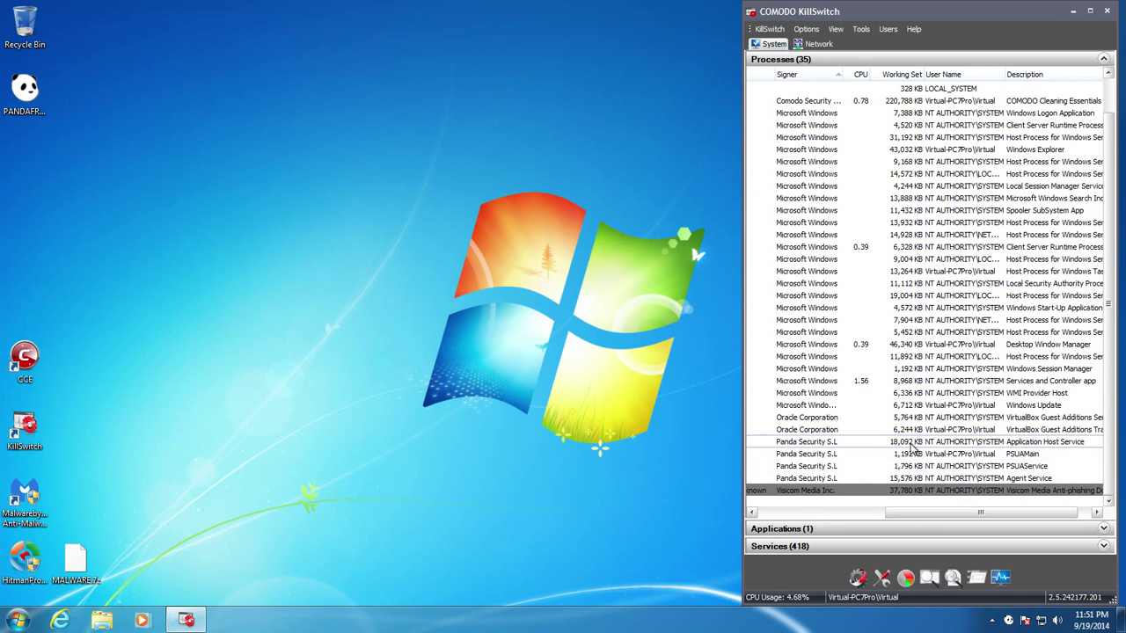
pyautogui.moveTo(900, 516); pyautogui.dragTo(886, 516)
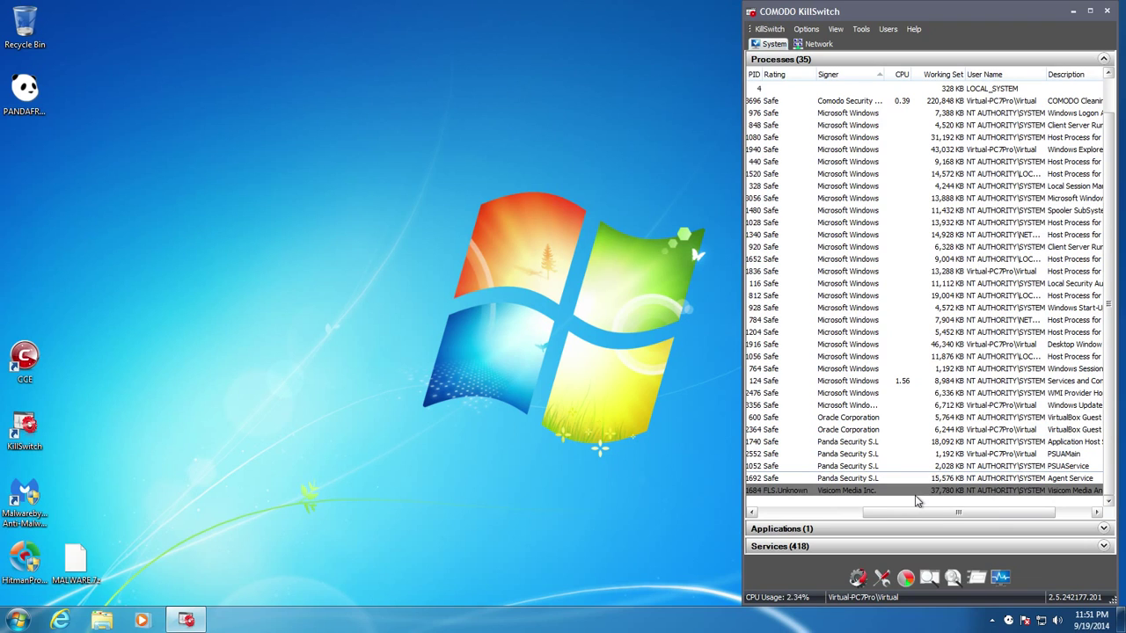
pyautogui.moveTo(918, 512); pyautogui.dragTo(968, 515)
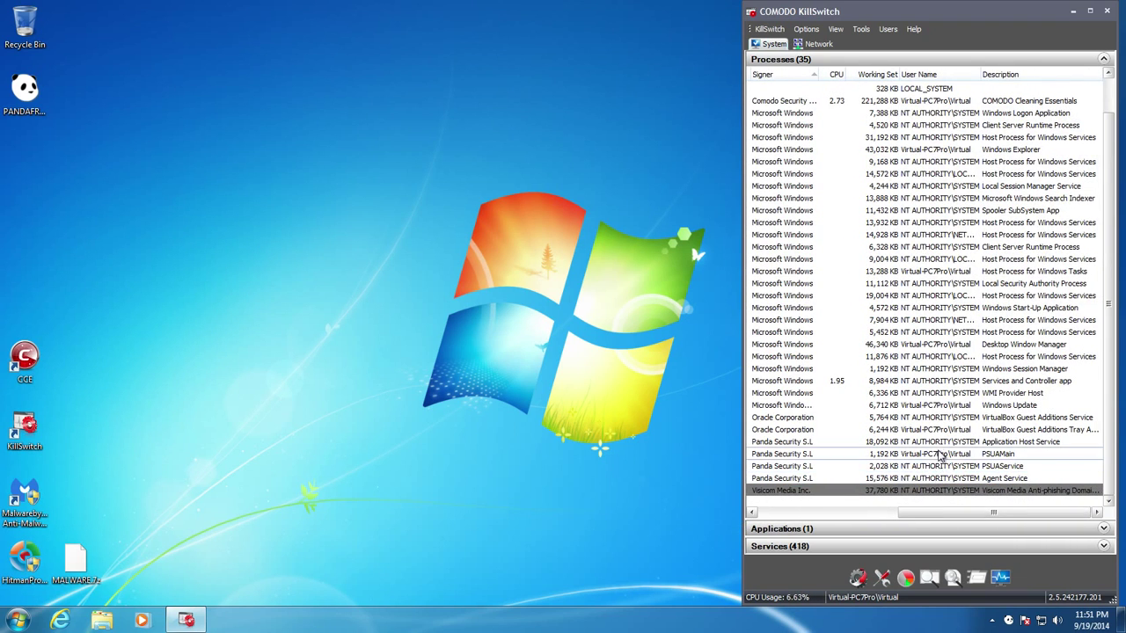
pyautogui.moveTo(950, 512); pyautogui.dragTo(823, 520)
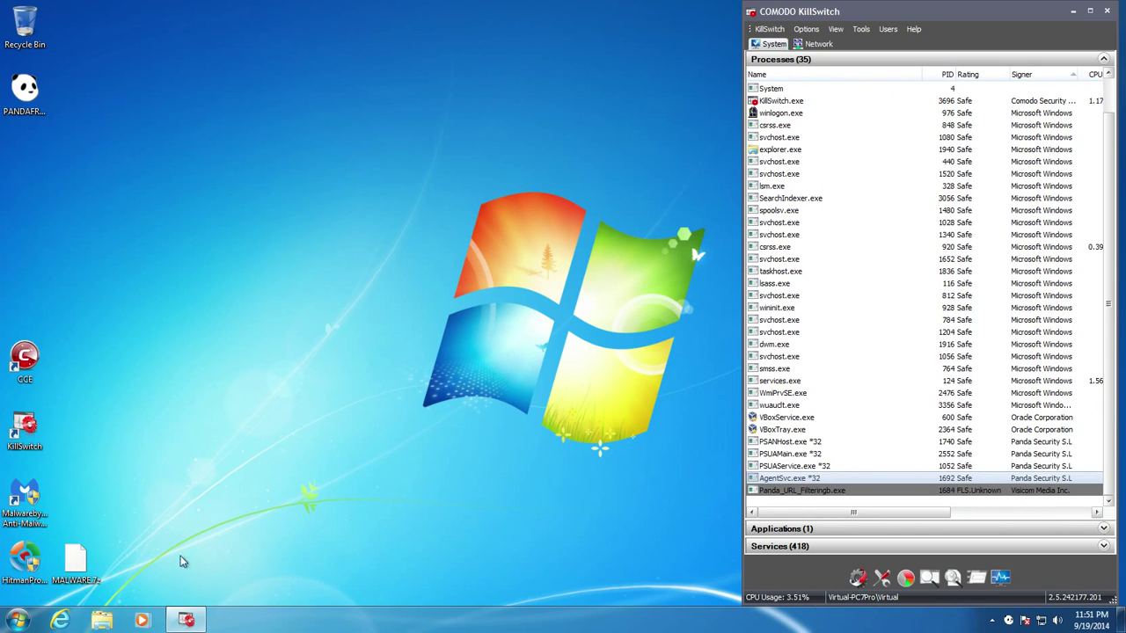
# Step: Launch Internet Explorer and resize its window to sit beside the KillSwitch window
pyautogui.click(69, 617)
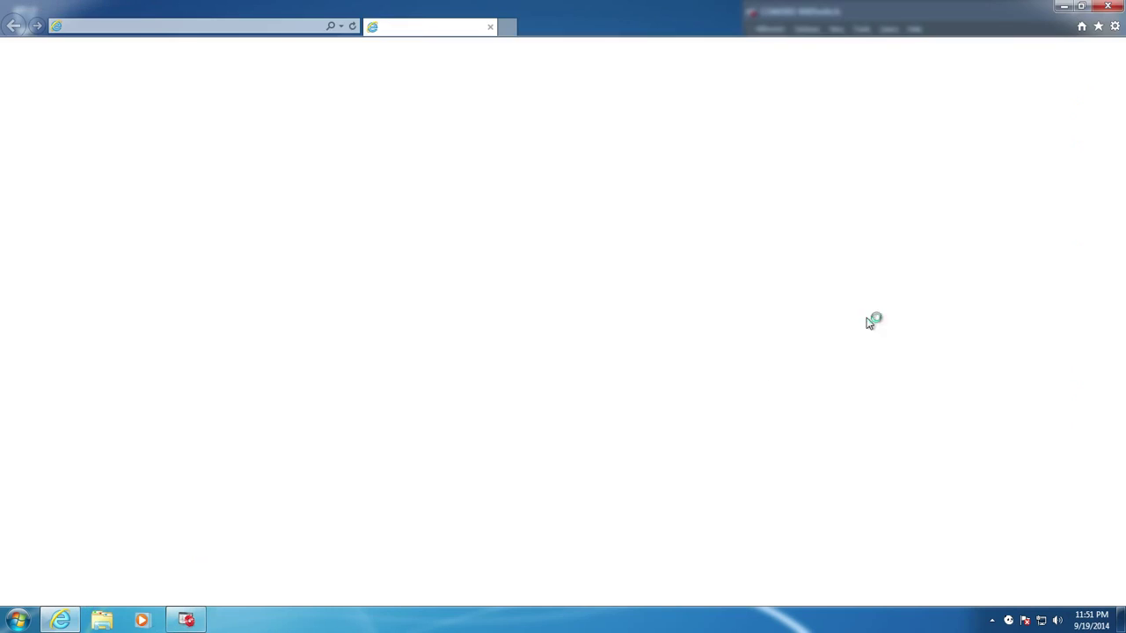
pyautogui.moveTo(1007, 17); pyautogui.dragTo(482, 44)
pyautogui.moveTo(628, 416); pyautogui.dragTo(712, 588)
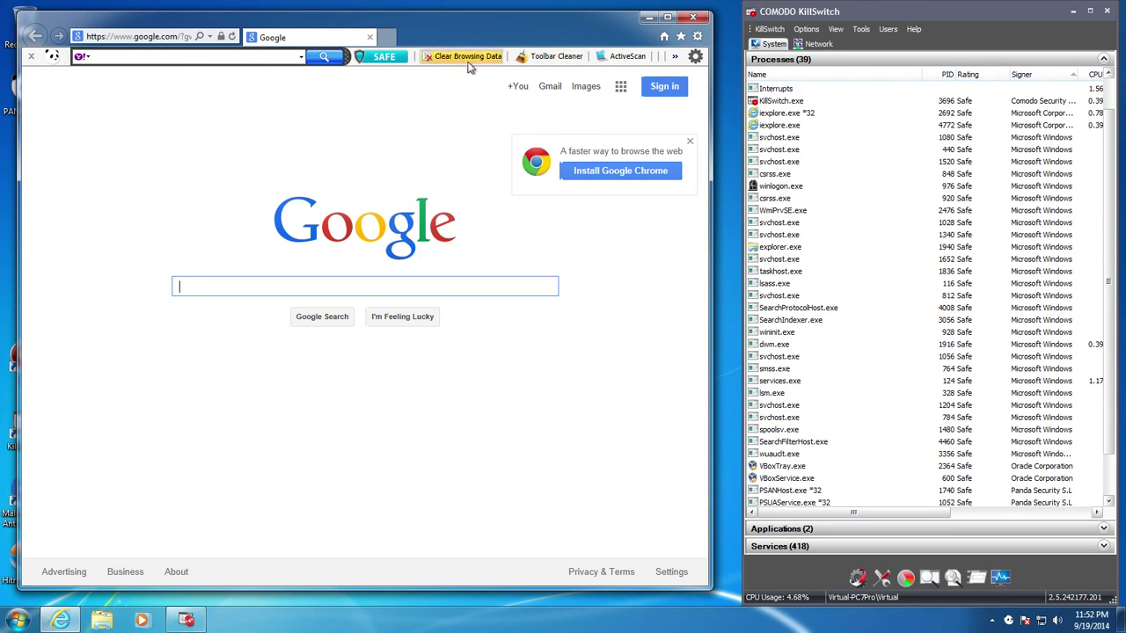
# Step: Load the favorite "Malware - Clean MX - realtime" and bring the URL column of the virus list into view
pyautogui.click(681, 36)
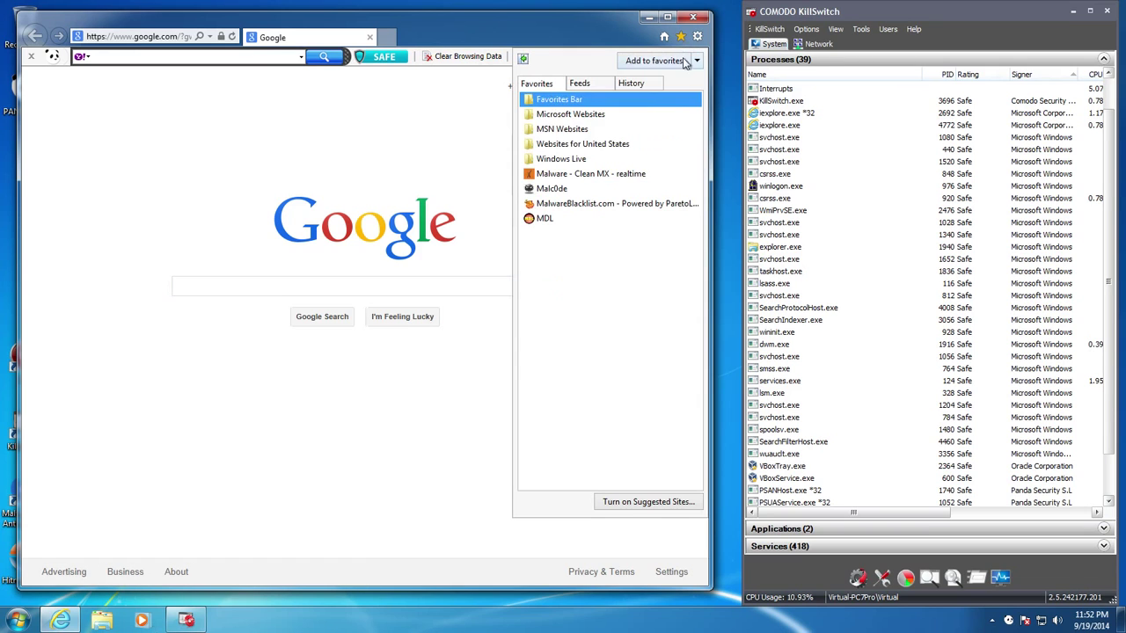
pyautogui.click(602, 182)
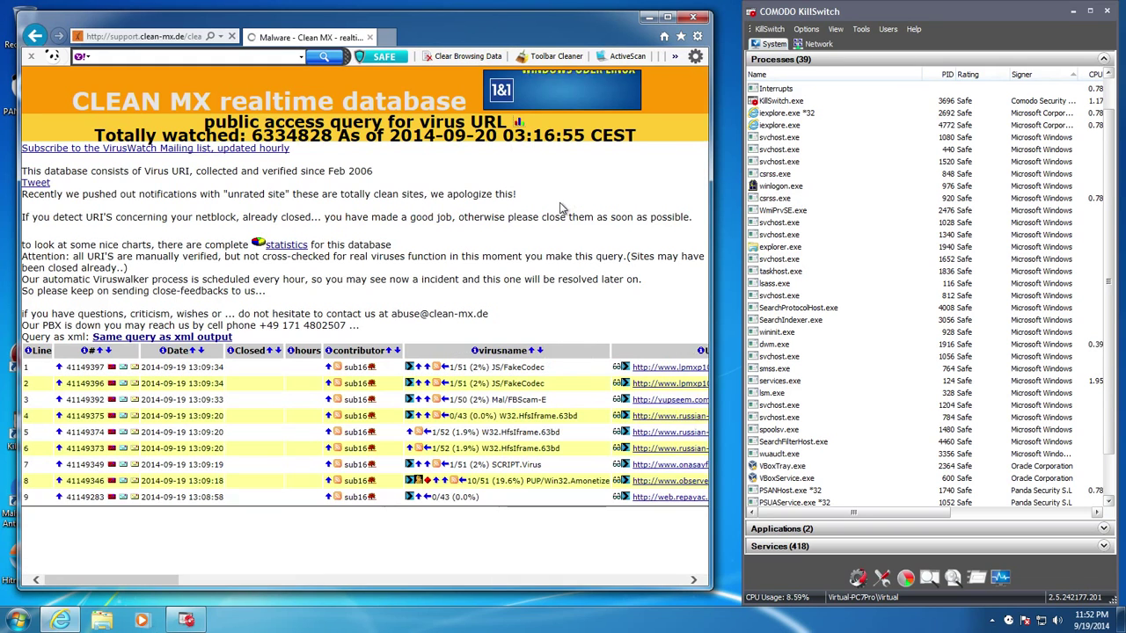
pyautogui.moveTo(142, 580); pyautogui.dragTo(215, 580)
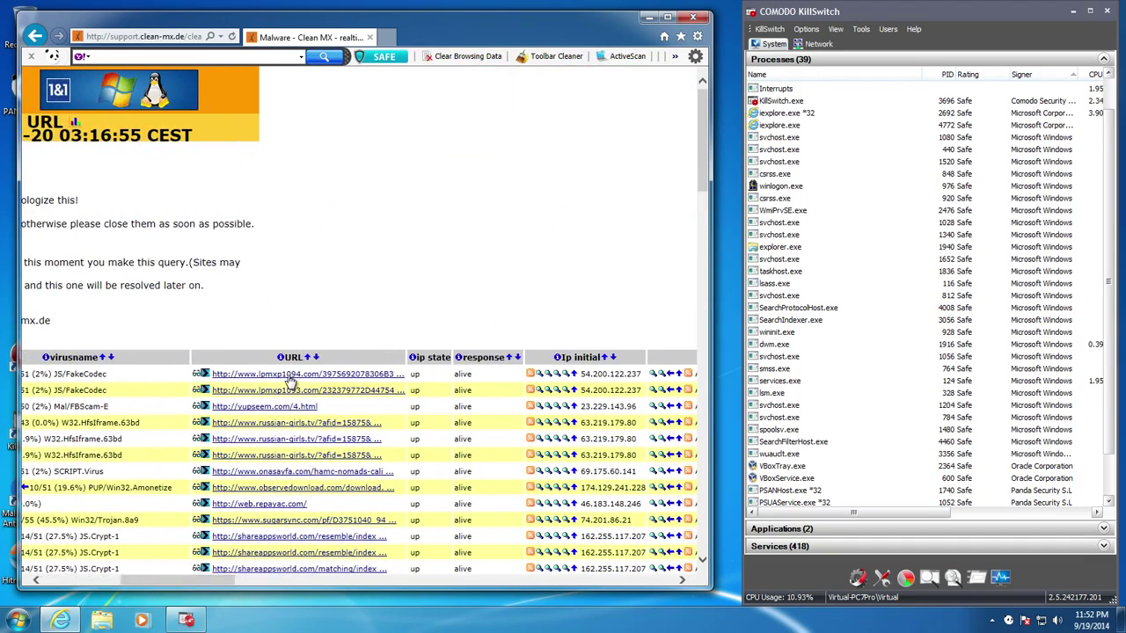
# Step: Look over the Clean MX malware URL list, and check the protection status in Panda Free Antivirus before closing its window
pyautogui.scroll(-3, 292, 384)
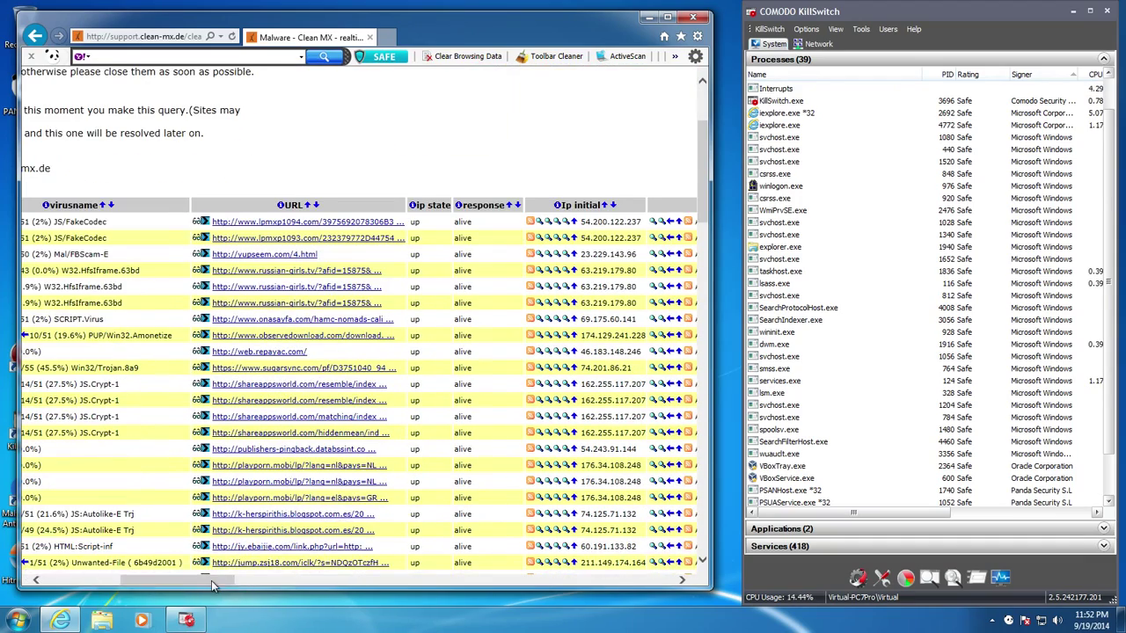
pyautogui.moveTo(211, 580); pyautogui.dragTo(203, 579)
pyautogui.scroll(-2, 273, 445)
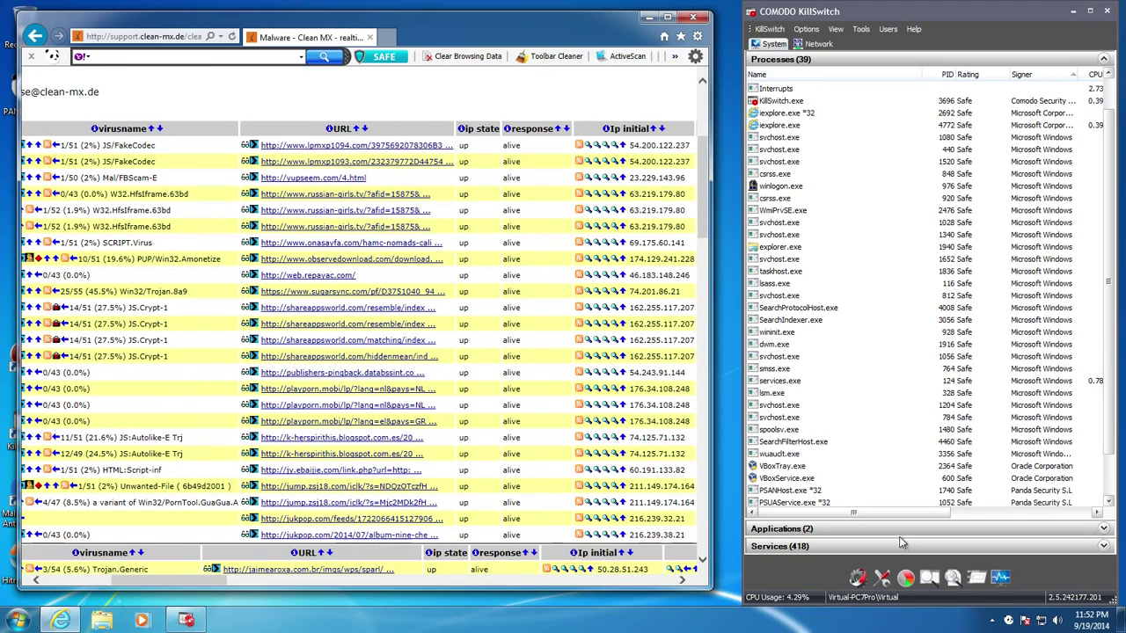
pyautogui.click(1022, 622)
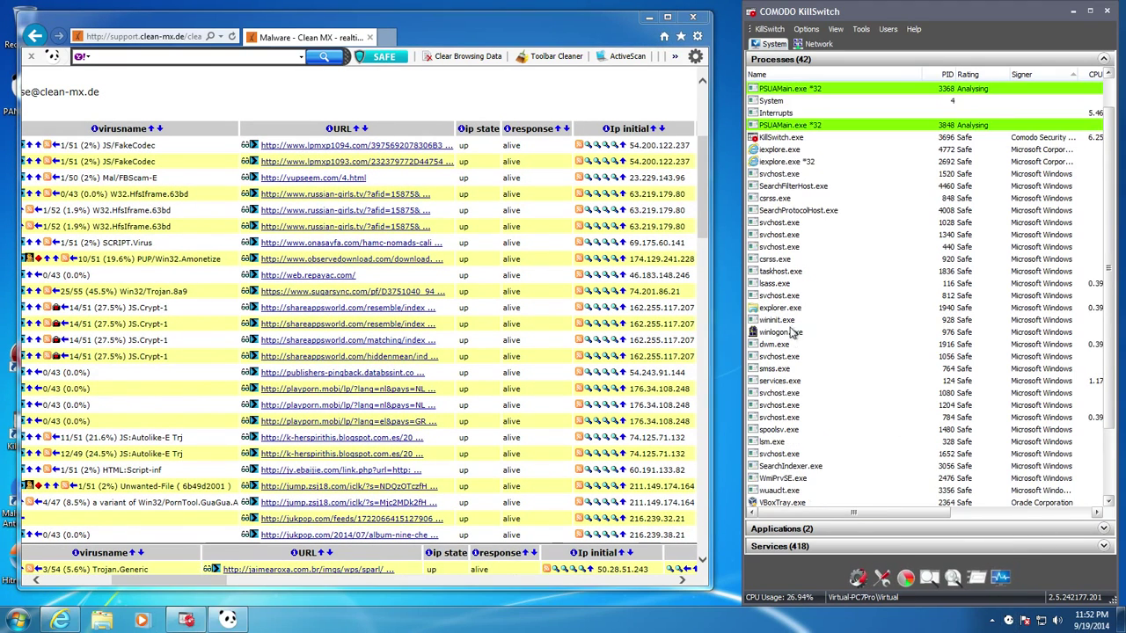
pyautogui.click(590, 352)
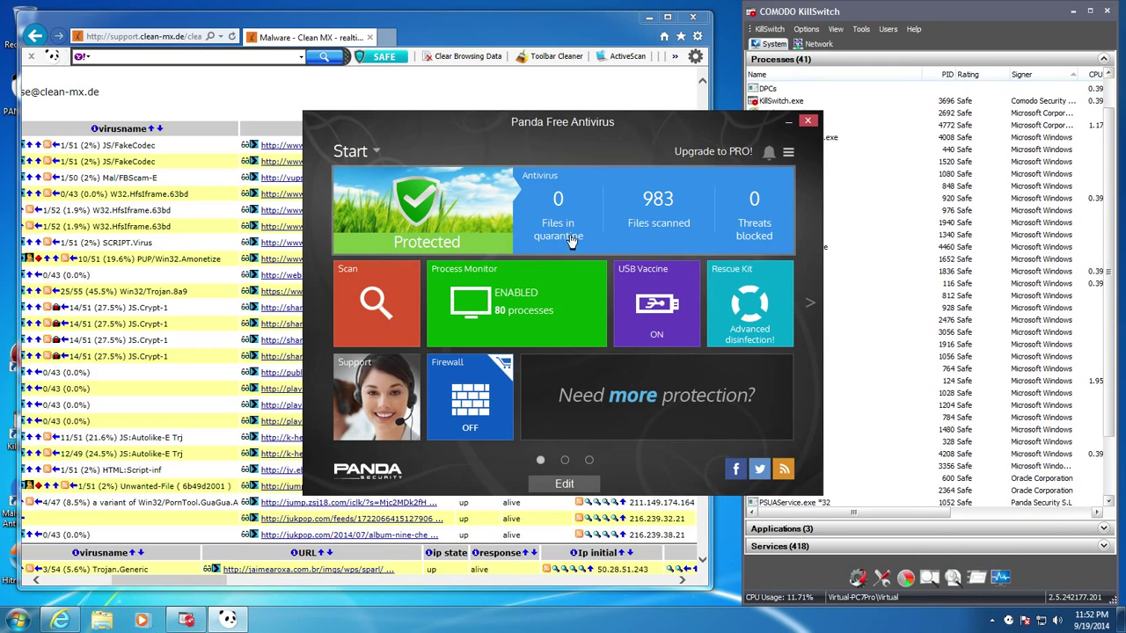
pyautogui.click(808, 121)
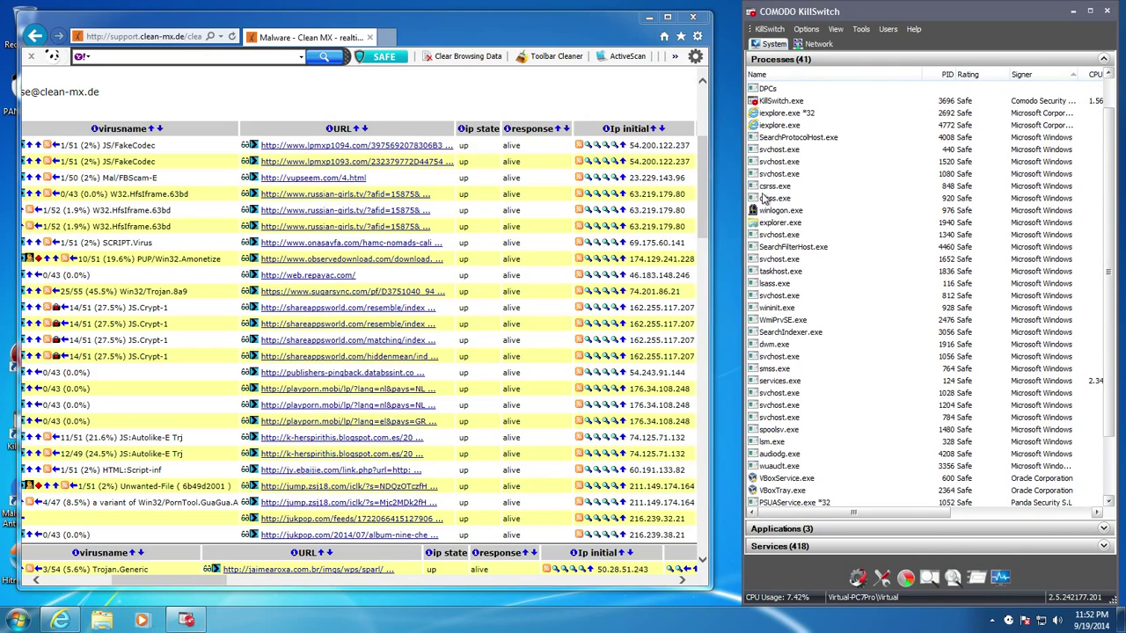
# Step: Hide the safe processes in KillSwitch's process list
pyautogui.click(835, 29)
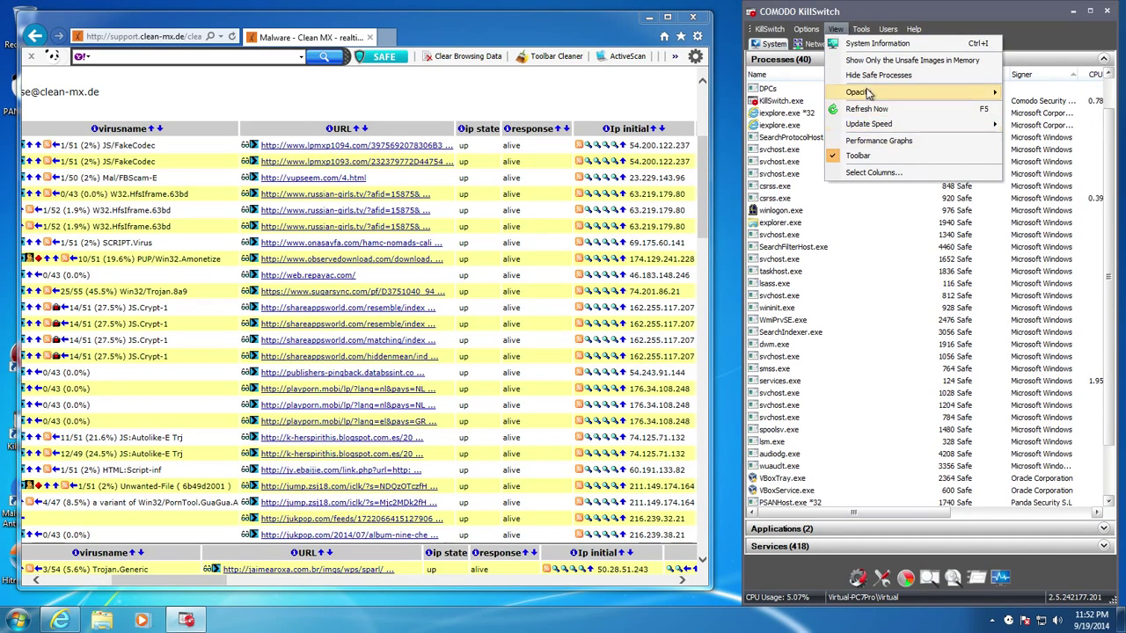
pyautogui.click(878, 74)
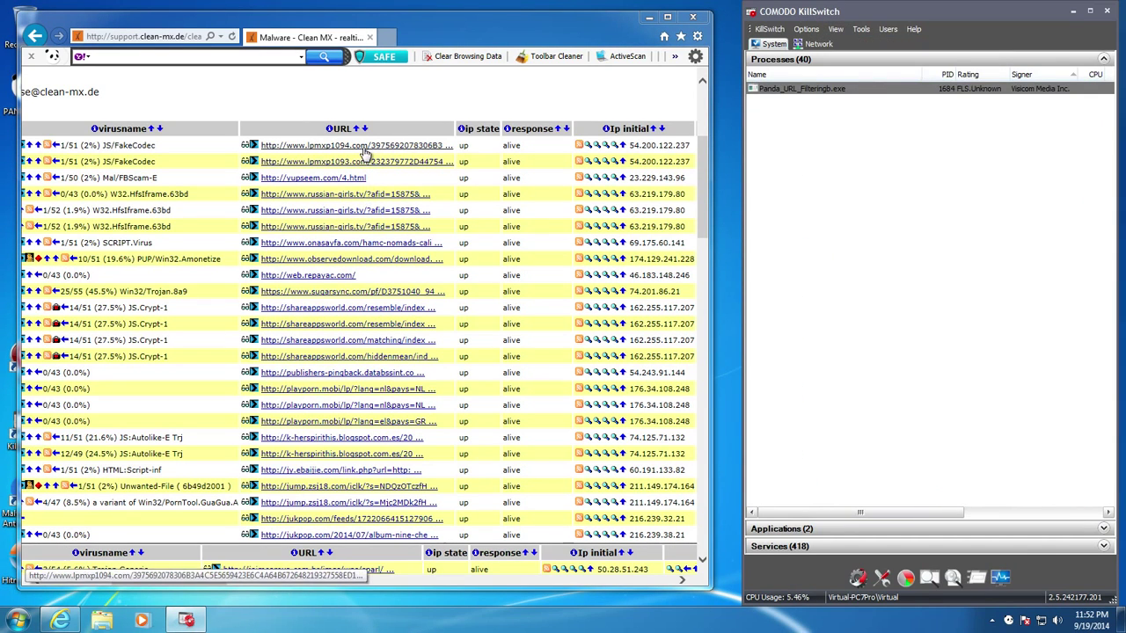
# Step: Test the first lpmxp1094.com link and the yupseem.com/4.html link from the Clean MX list, closing each page after viewing it
pyautogui.click(366, 151)
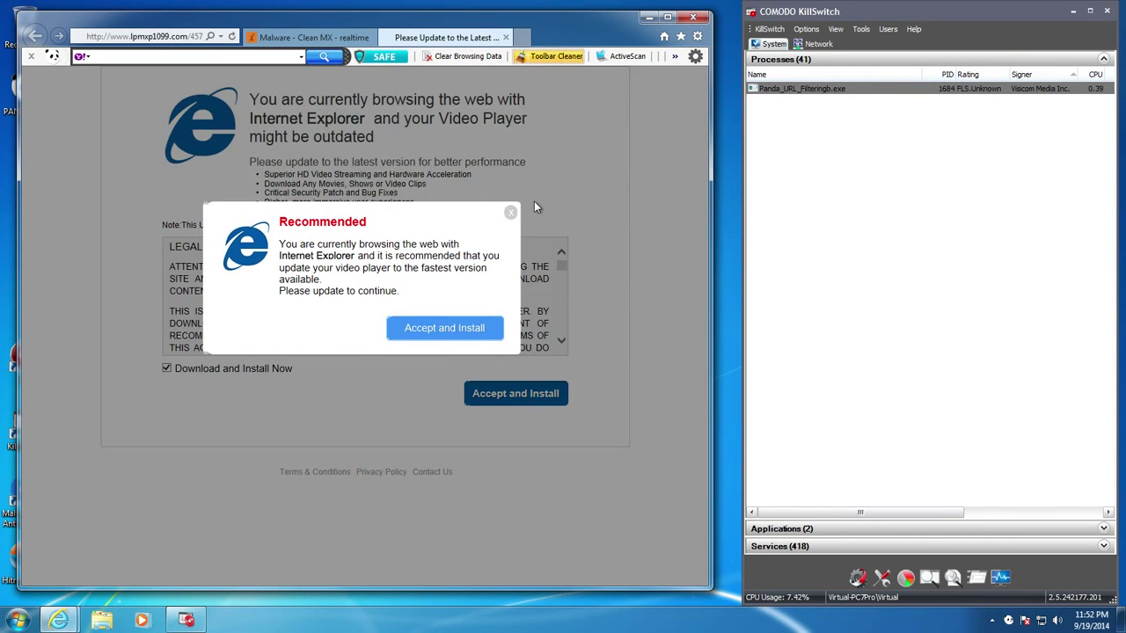
pyautogui.click(505, 217)
pyautogui.click(505, 37)
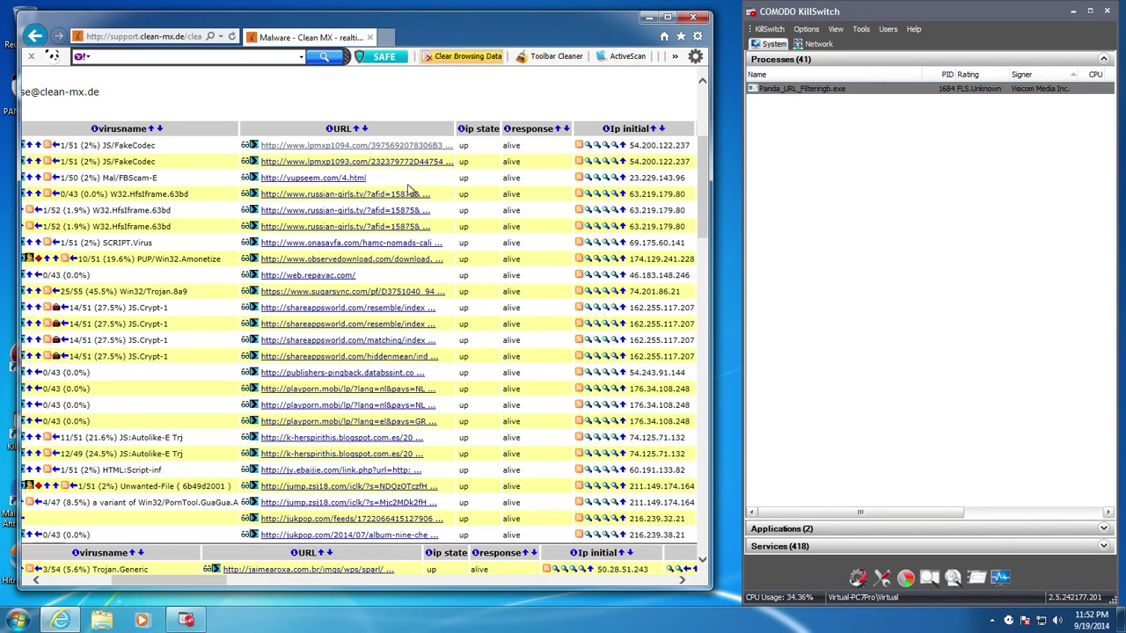
pyautogui.click(322, 180)
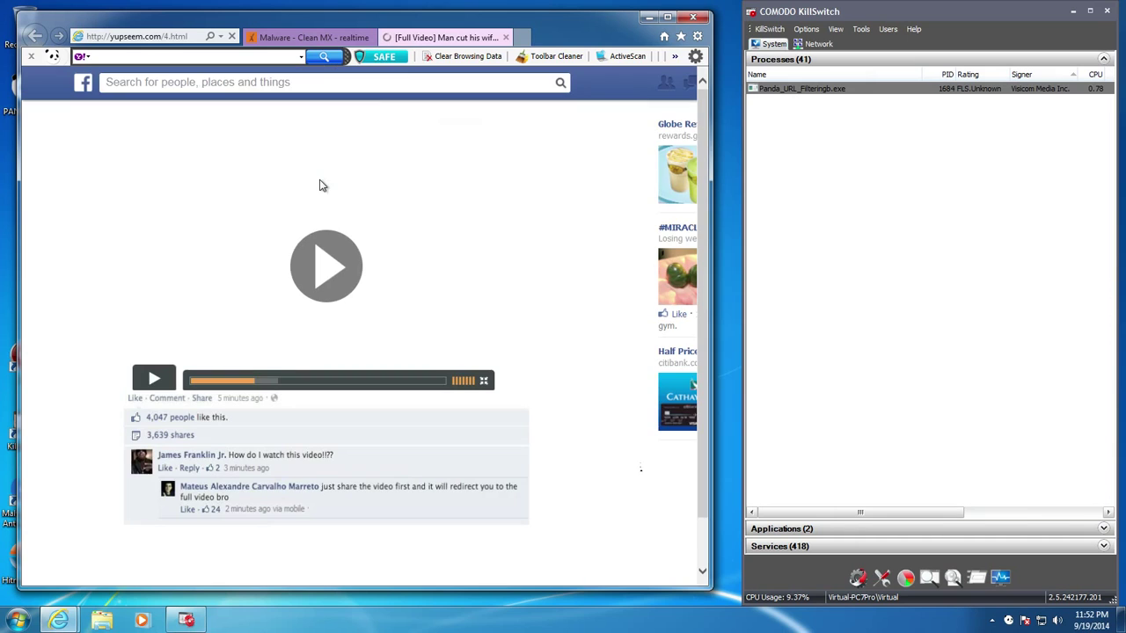
pyautogui.click(507, 38)
pyautogui.click(515, 310)
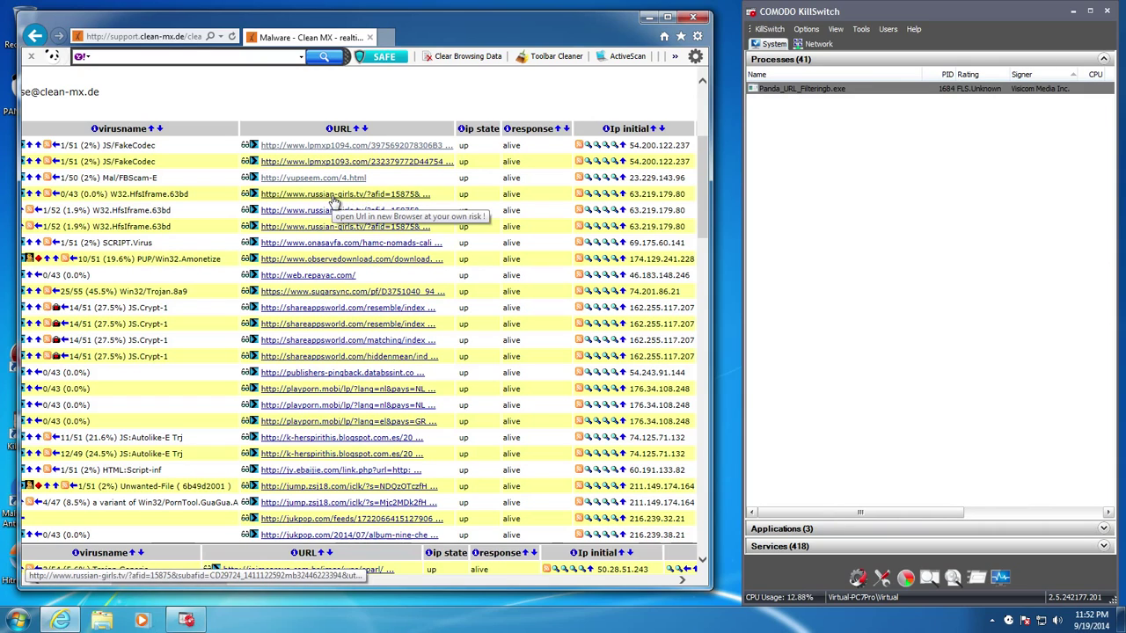
# Step: Test the first two russian-girls.tv links and the onasayfa.com link, closing each page after viewing it
pyautogui.click(334, 201)
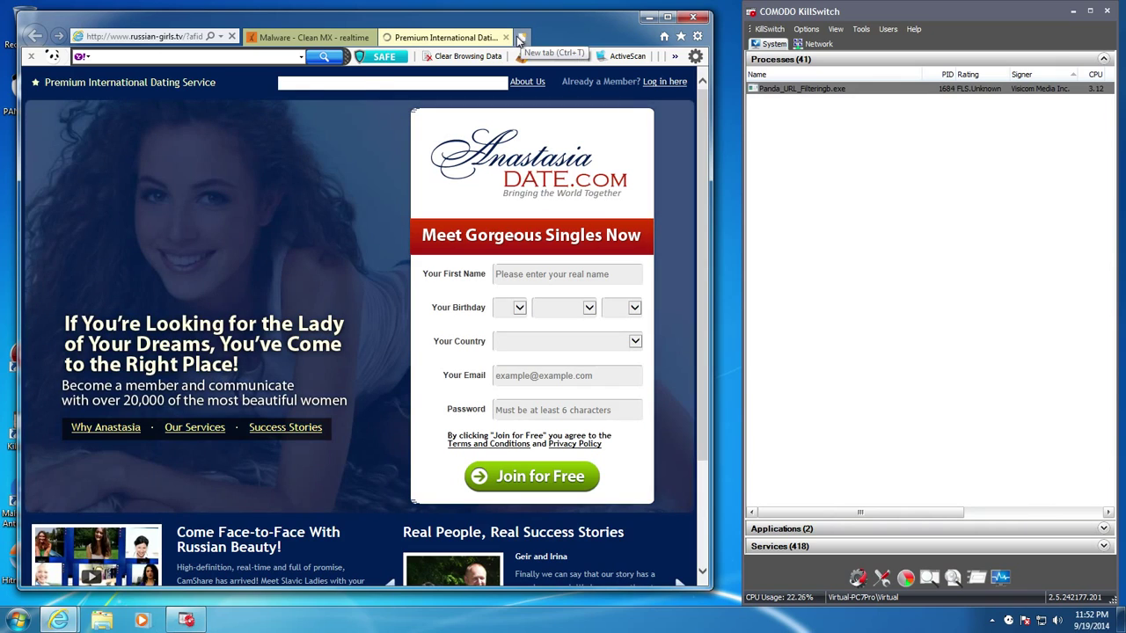
pyautogui.click(506, 37)
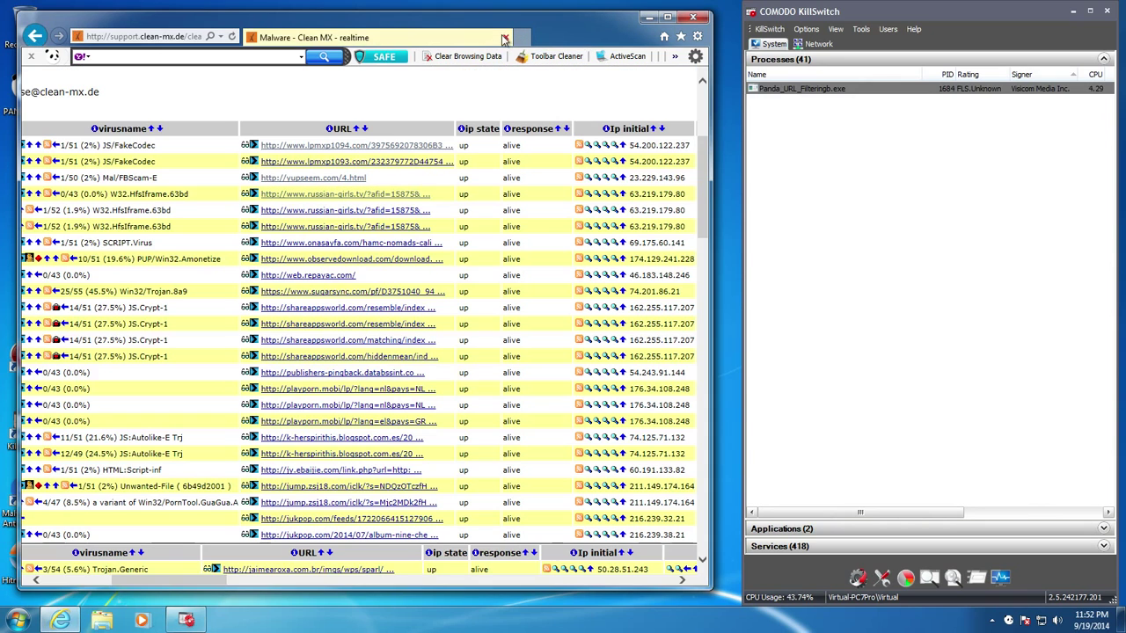
pyautogui.click(371, 212)
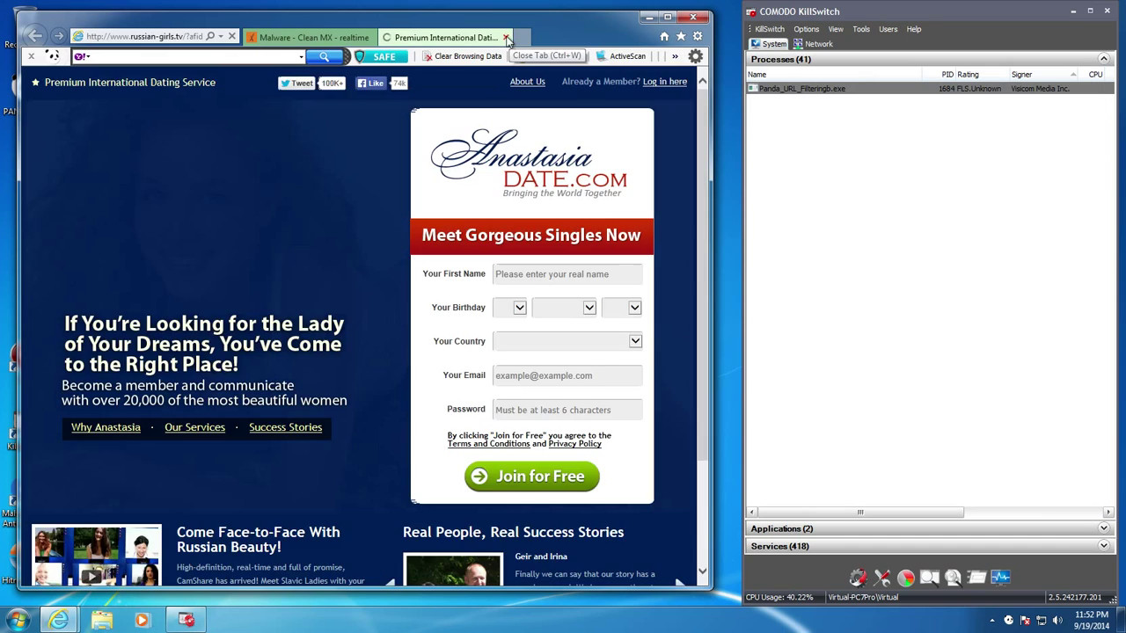
pyautogui.click(506, 37)
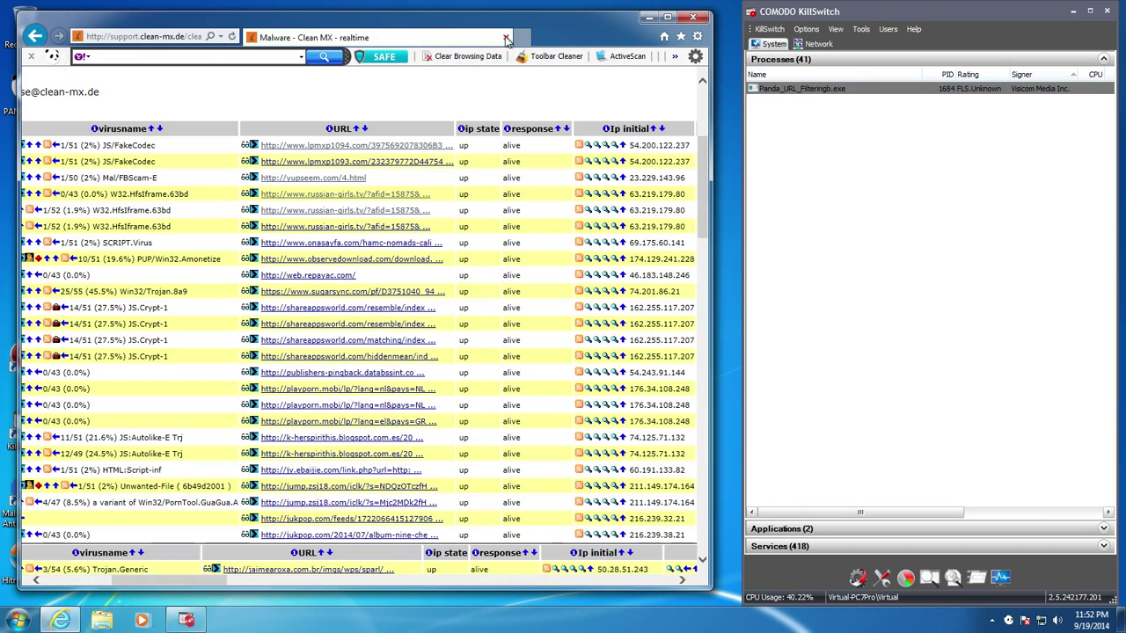
pyautogui.click(308, 244)
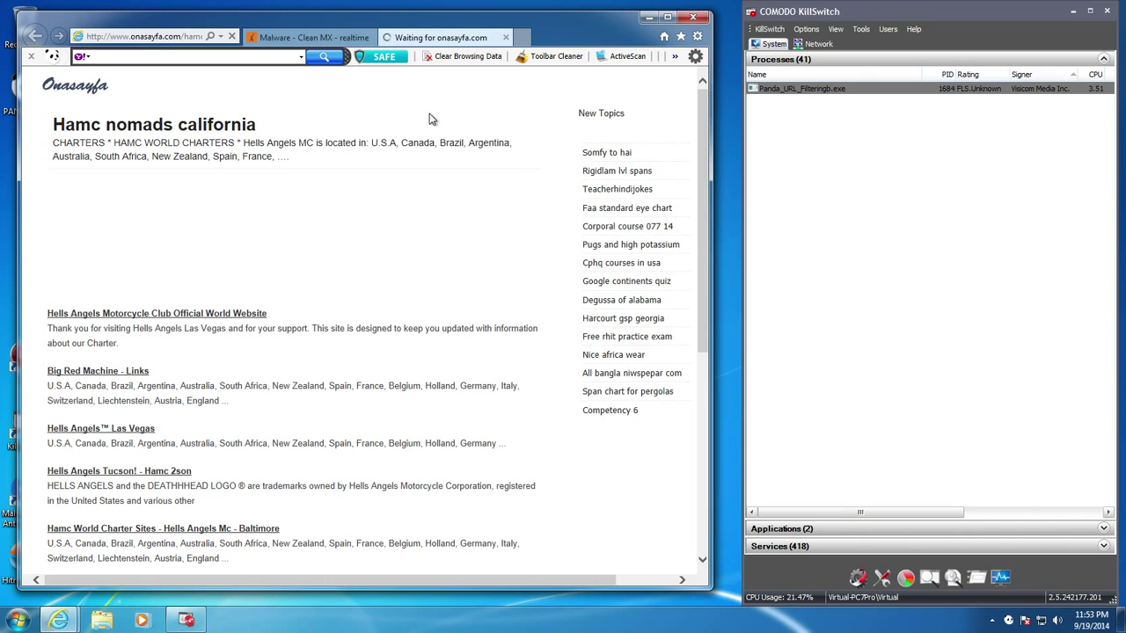
pyautogui.click(505, 37)
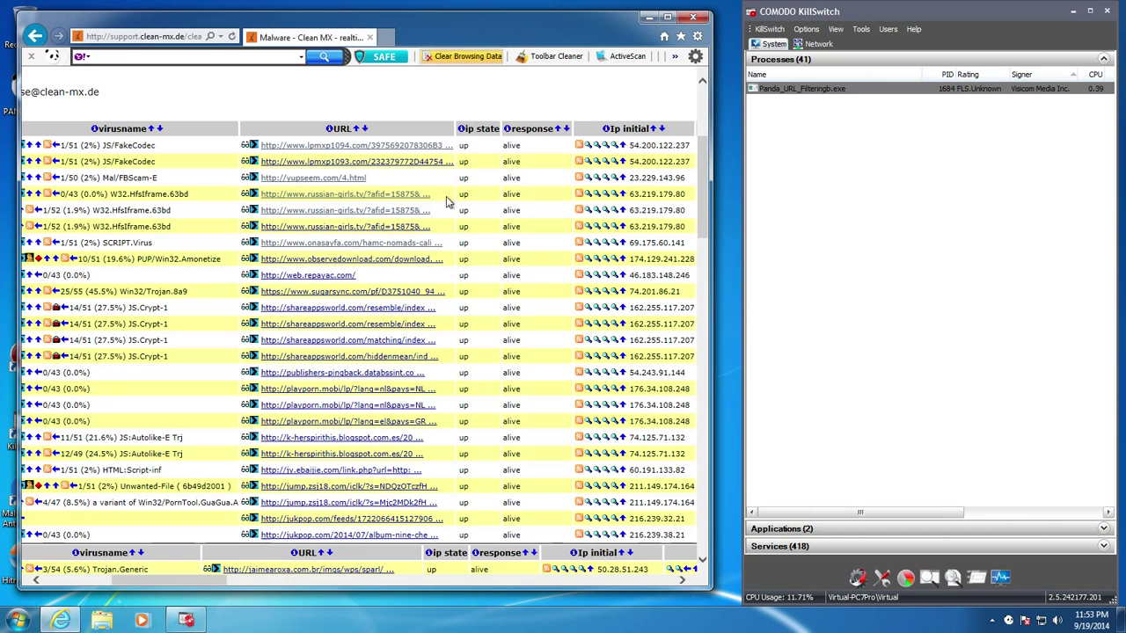
# Step: Try to run the DownloadFileSetup executable offered by the observedownload.com link, and dismiss the resulting error dialog
pyautogui.click(357, 262)
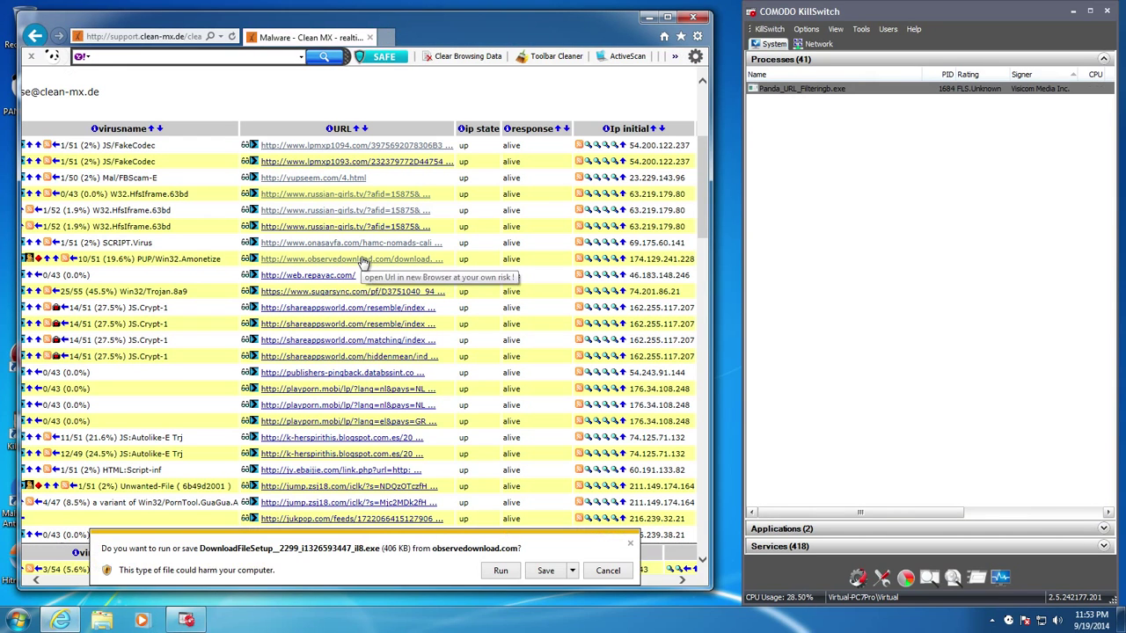
pyautogui.click(500, 571)
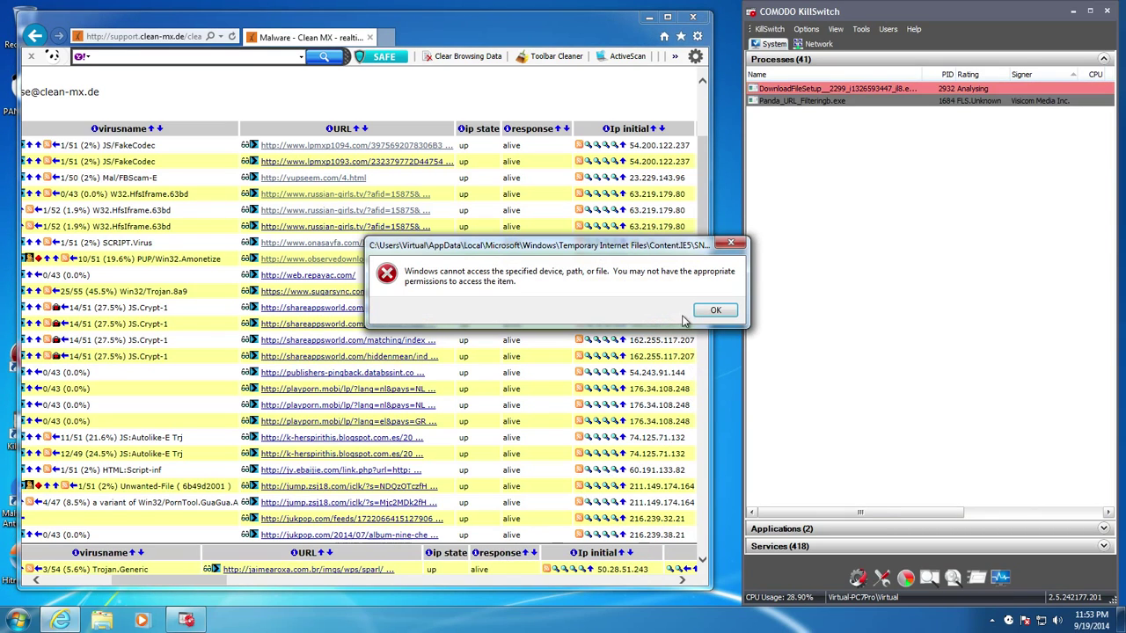
pyautogui.click(716, 311)
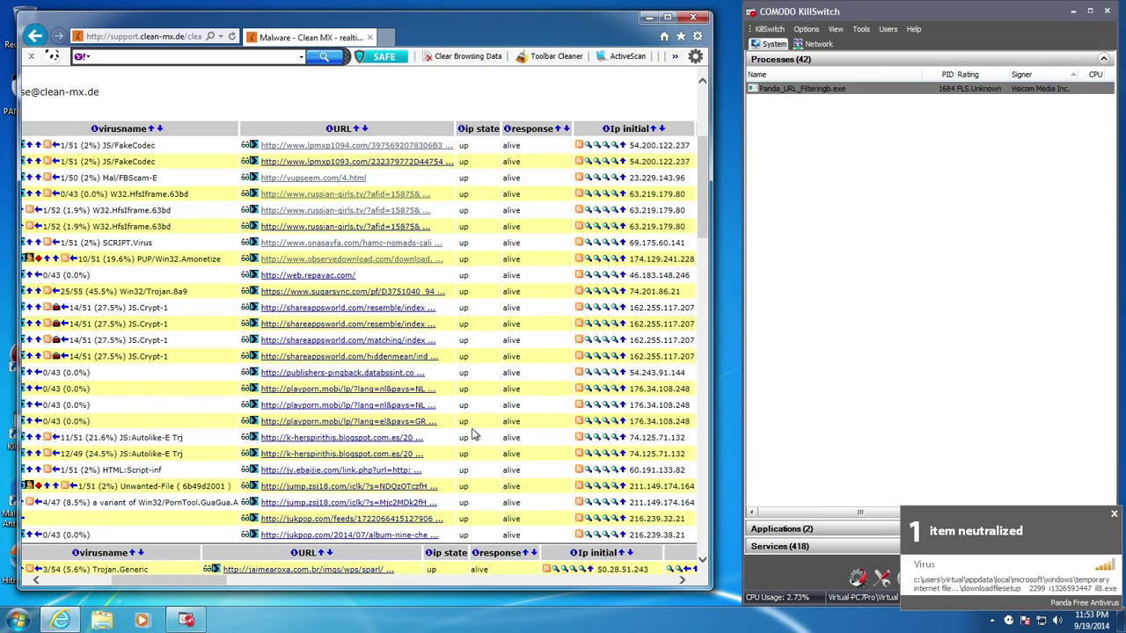
# Step: Test the web.repayac.com link, and save Cobranca.zip from the sugarsync.com link to the desktop
pyautogui.click(314, 280)
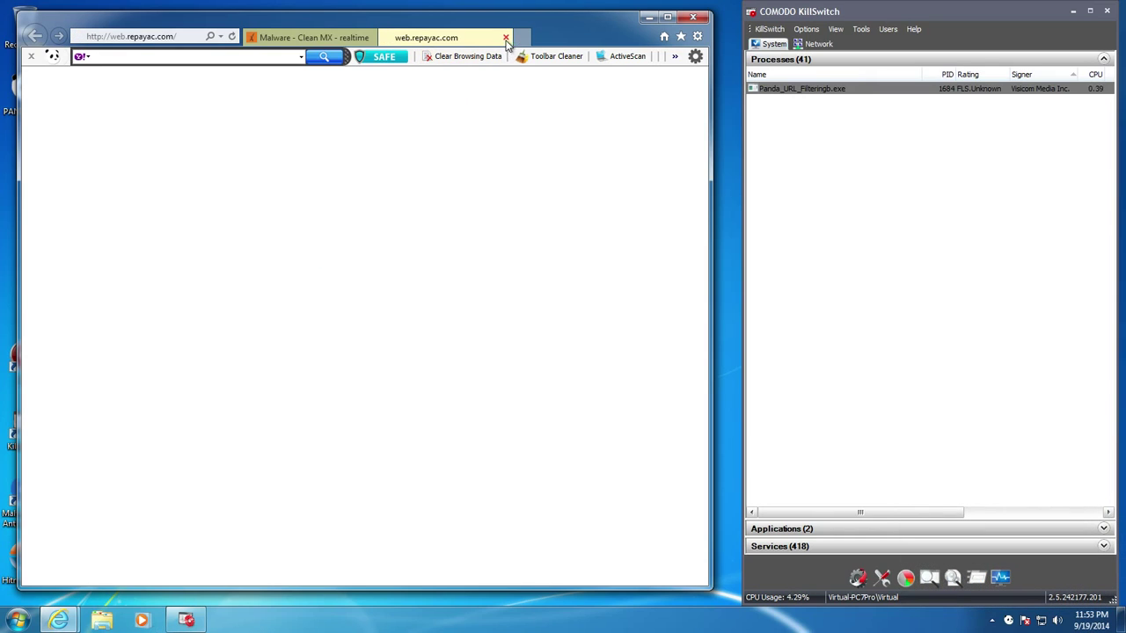
pyautogui.click(298, 37)
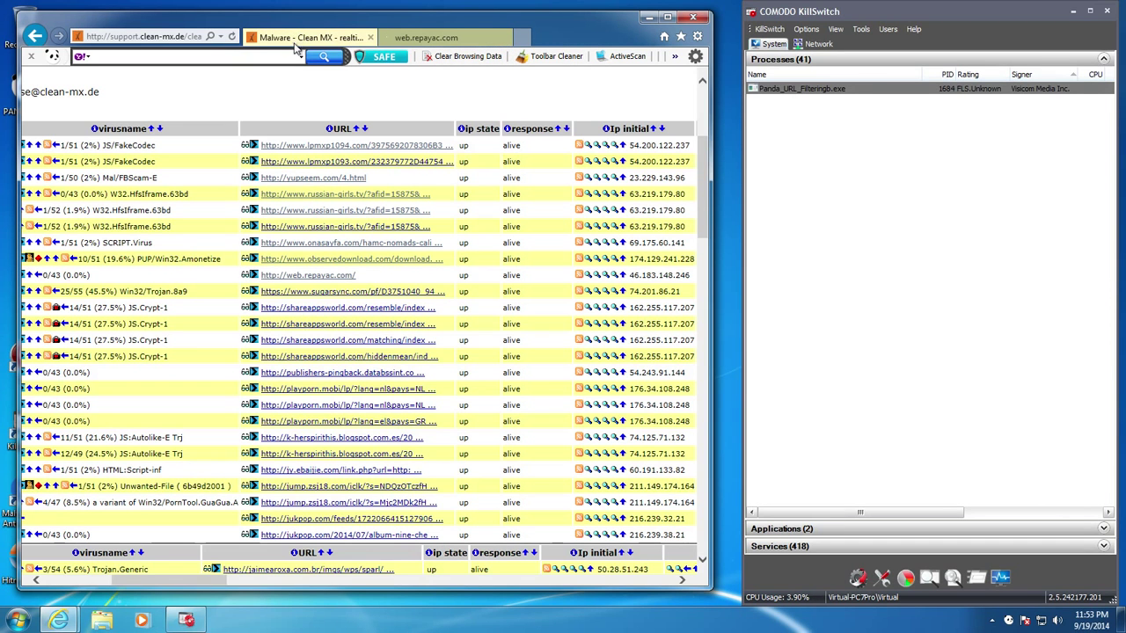
pyautogui.click(307, 294)
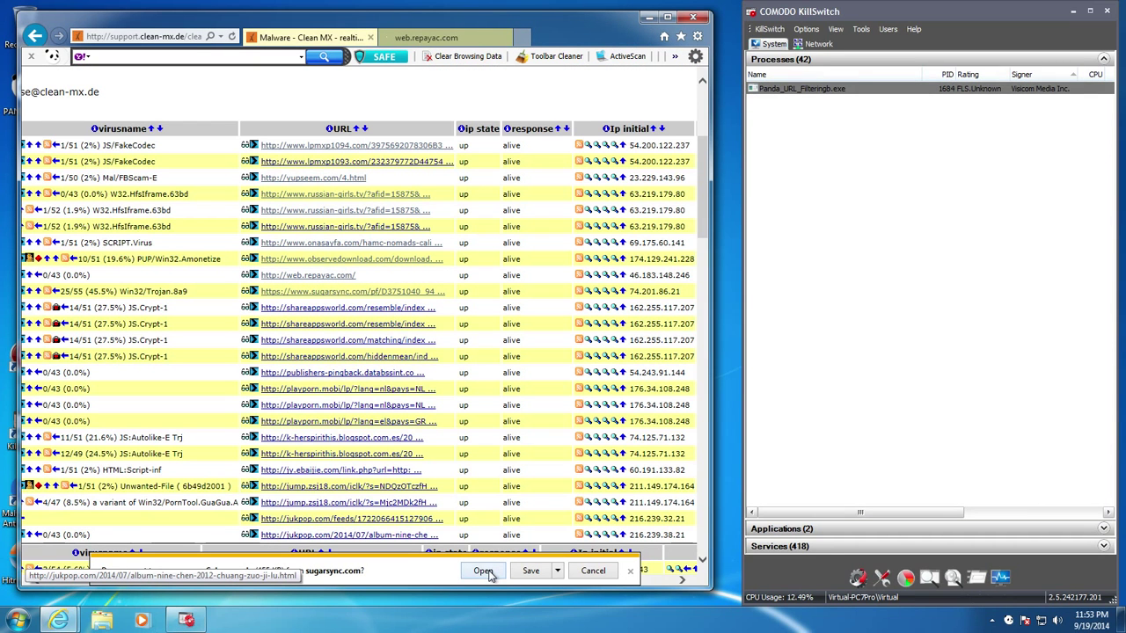
pyautogui.click(558, 571)
pyautogui.click(591, 557)
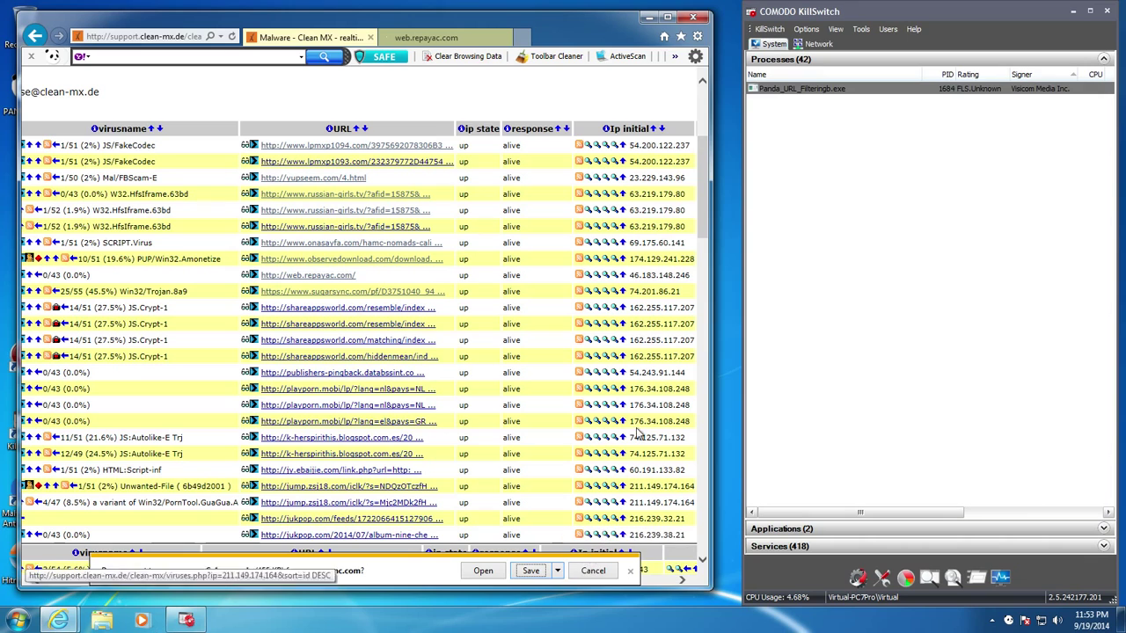
pyautogui.click(693, 438)
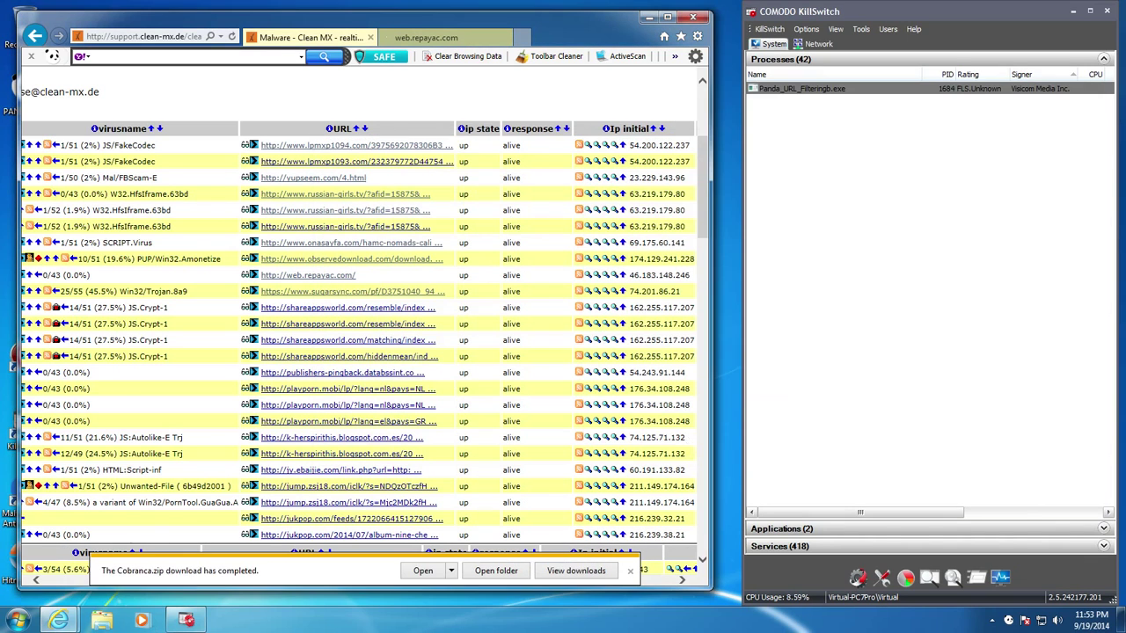
# Step: Minimize the browser and extract the Cobranca archive into a folder on the desktop
pyautogui.click(647, 18)
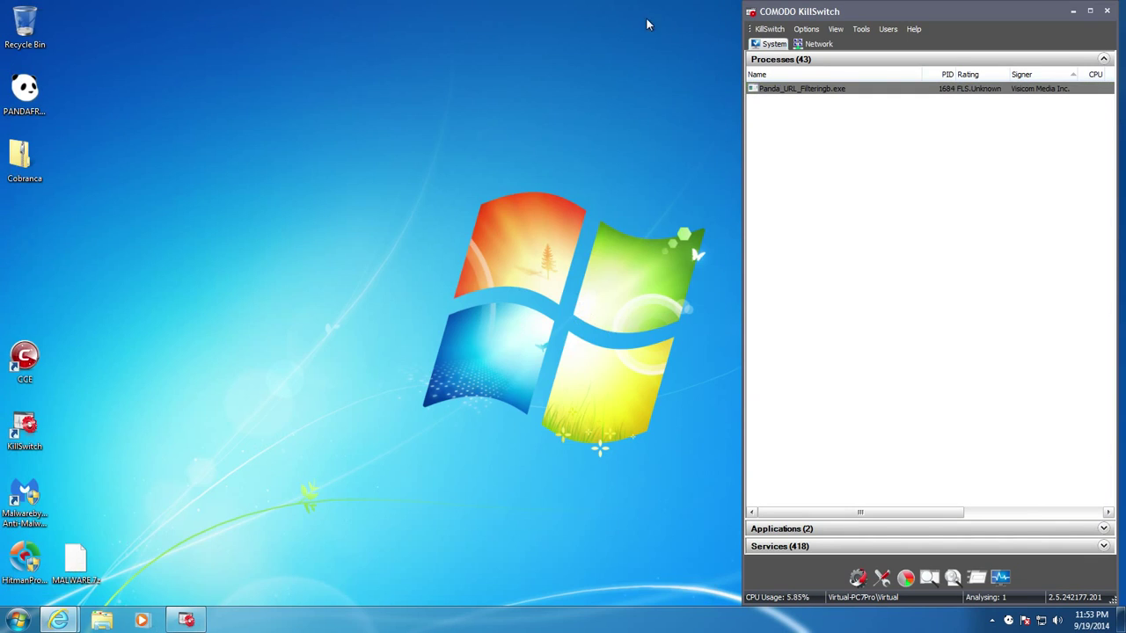
pyautogui.rightClick(42, 176)
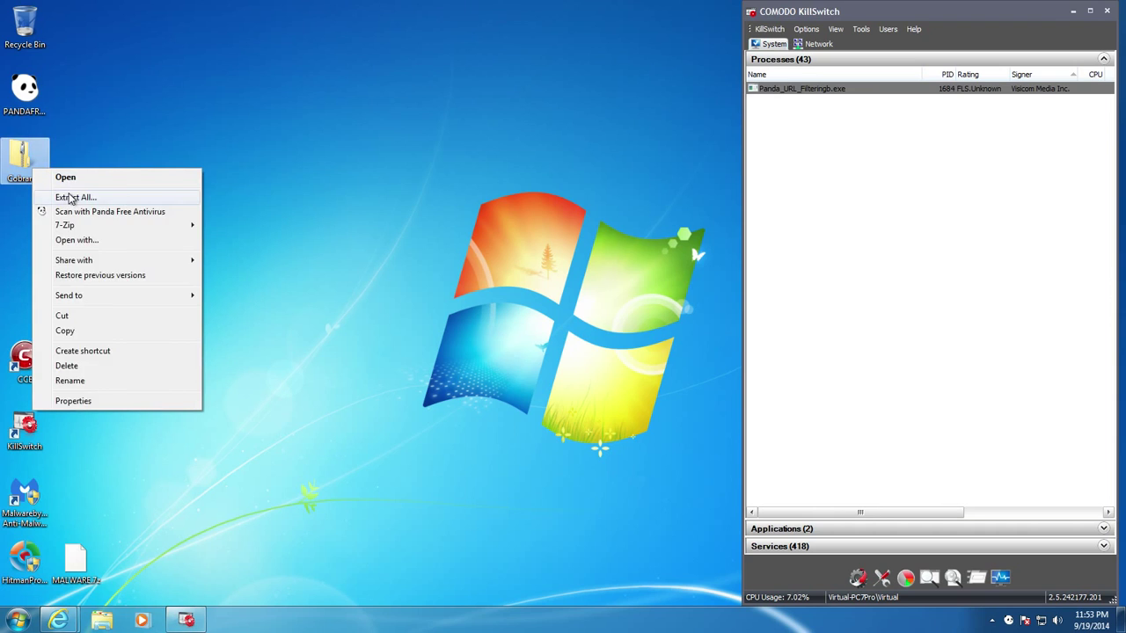
pyautogui.click(70, 196)
pyautogui.click(688, 440)
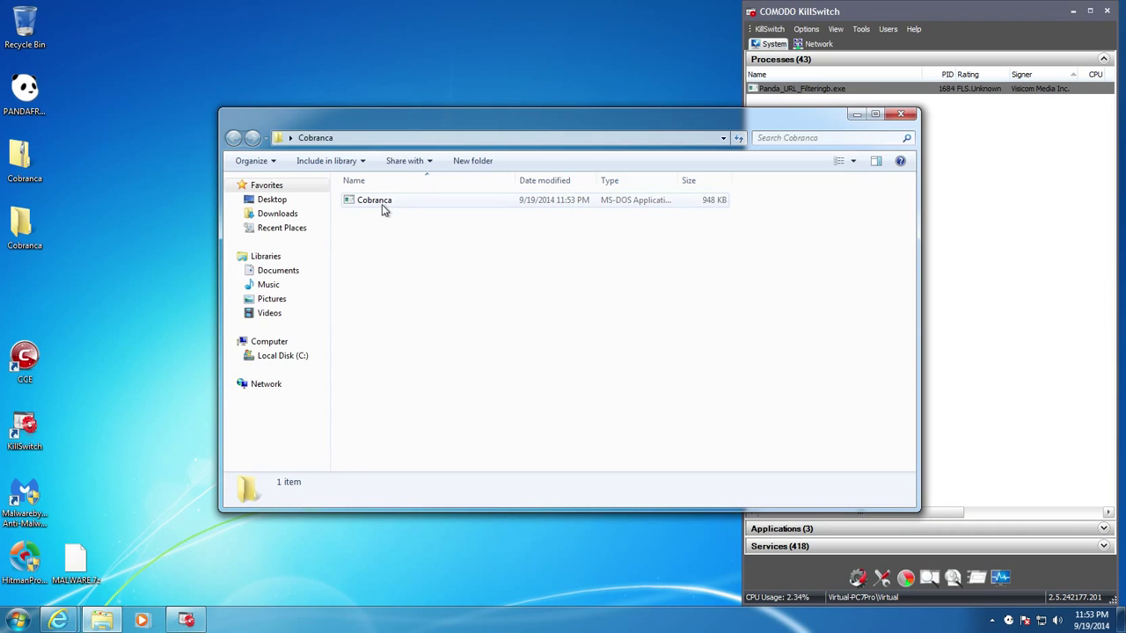
# Step: Try to run the extracted Cobranca.com file, dismiss the error dialog and close the Cobranca folder
pyautogui.doubleClick(381, 202)
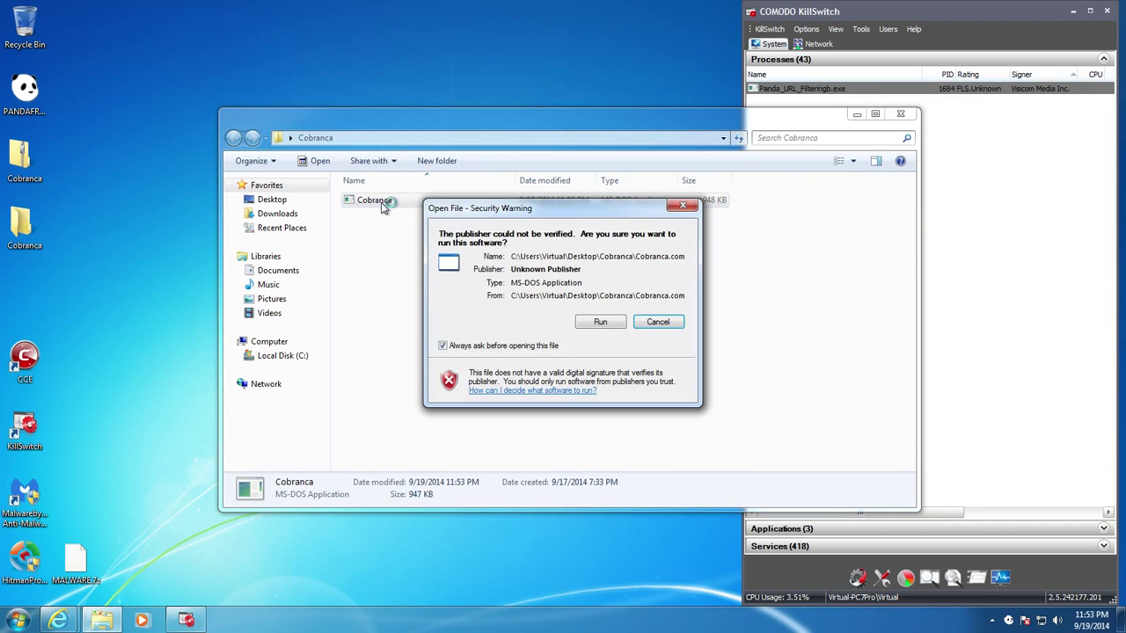
pyautogui.click(602, 322)
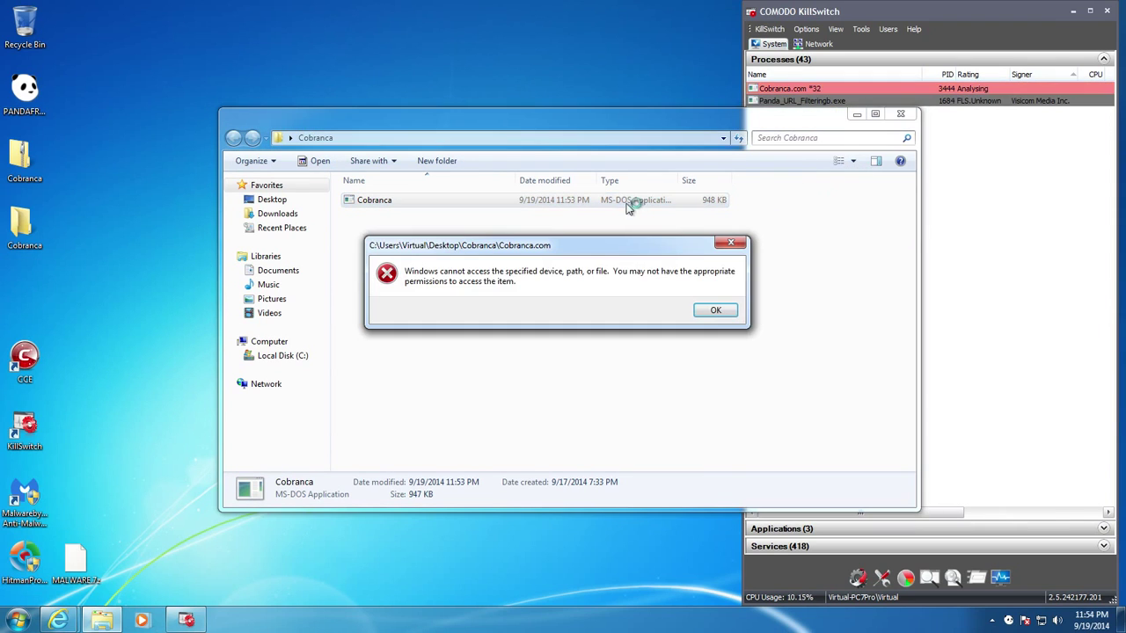
pyautogui.click(714, 311)
pyautogui.click(904, 115)
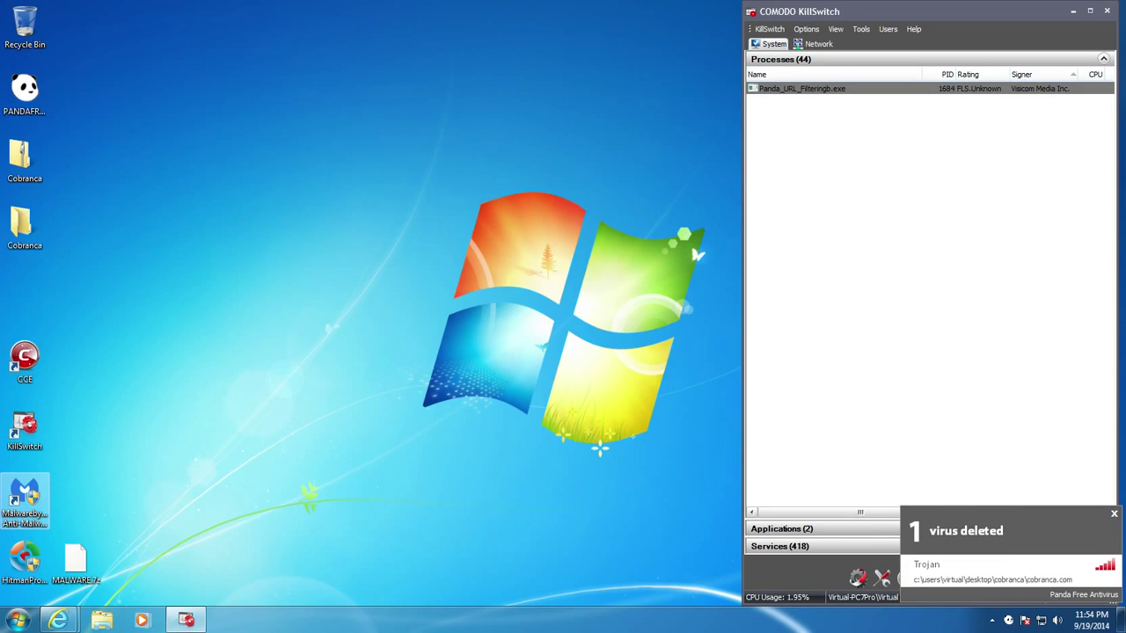
# Step: Switch back to Internet Explorer, close the web.repayac.com page and open the first shareappsworld.com/resemble link from the Clean MX list
pyautogui.moveTo(58, 620)
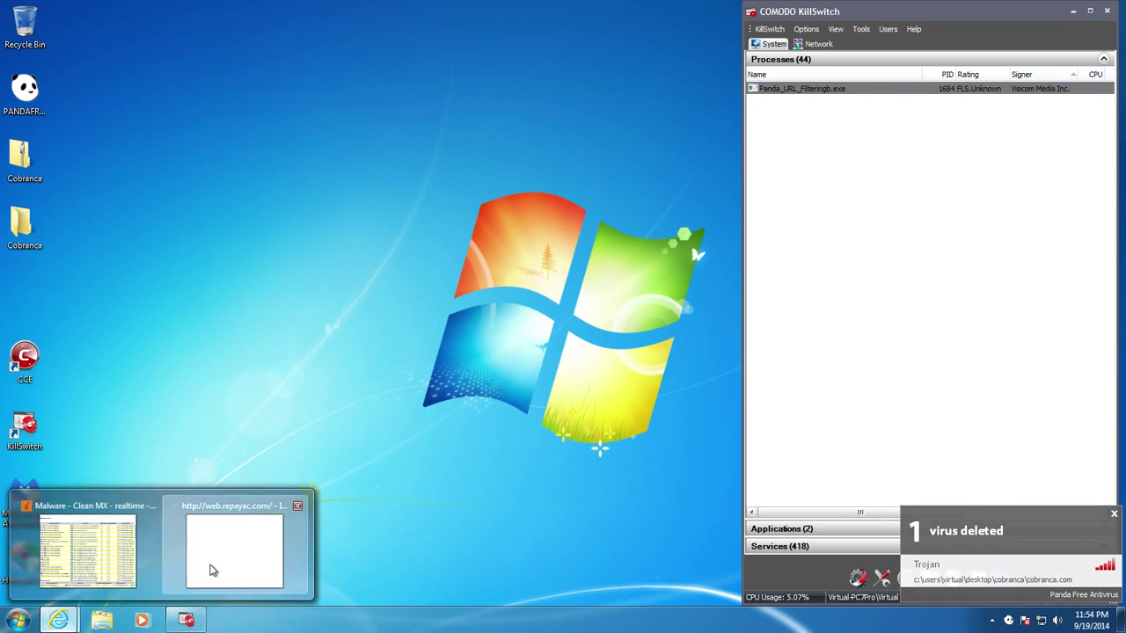
pyautogui.click(212, 571)
pyautogui.click(633, 570)
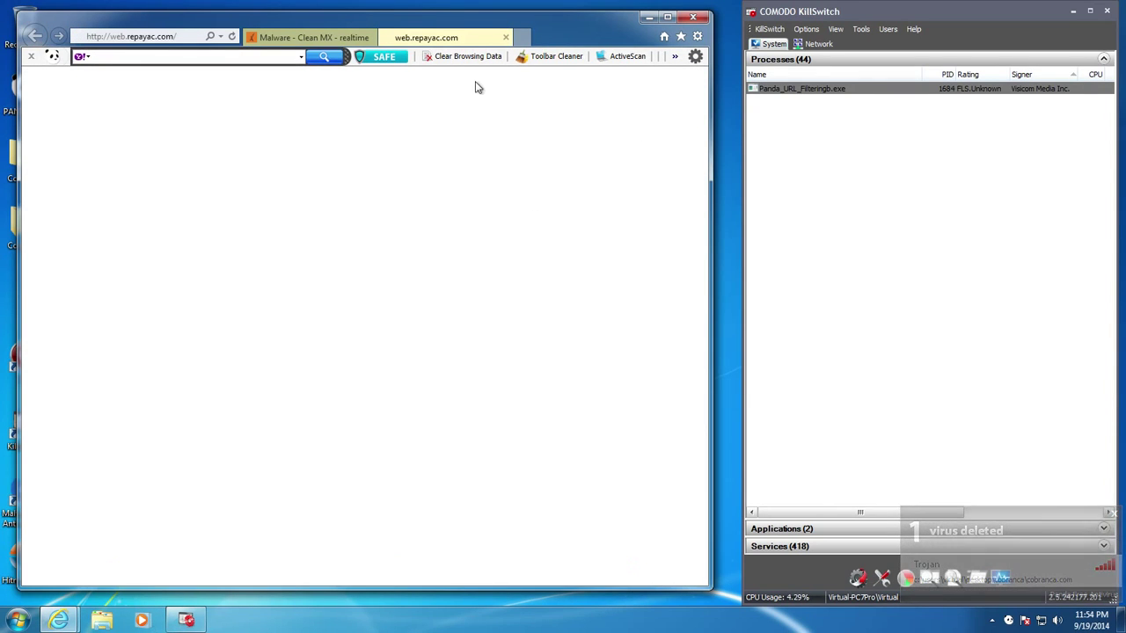
pyautogui.click(506, 38)
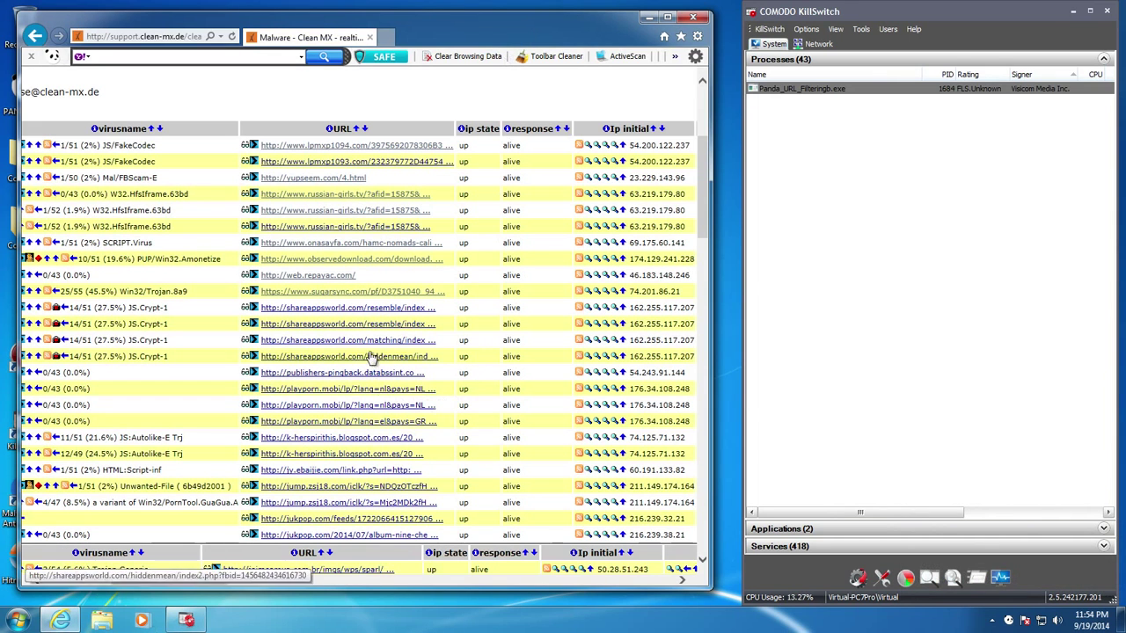
pyautogui.click(320, 310)
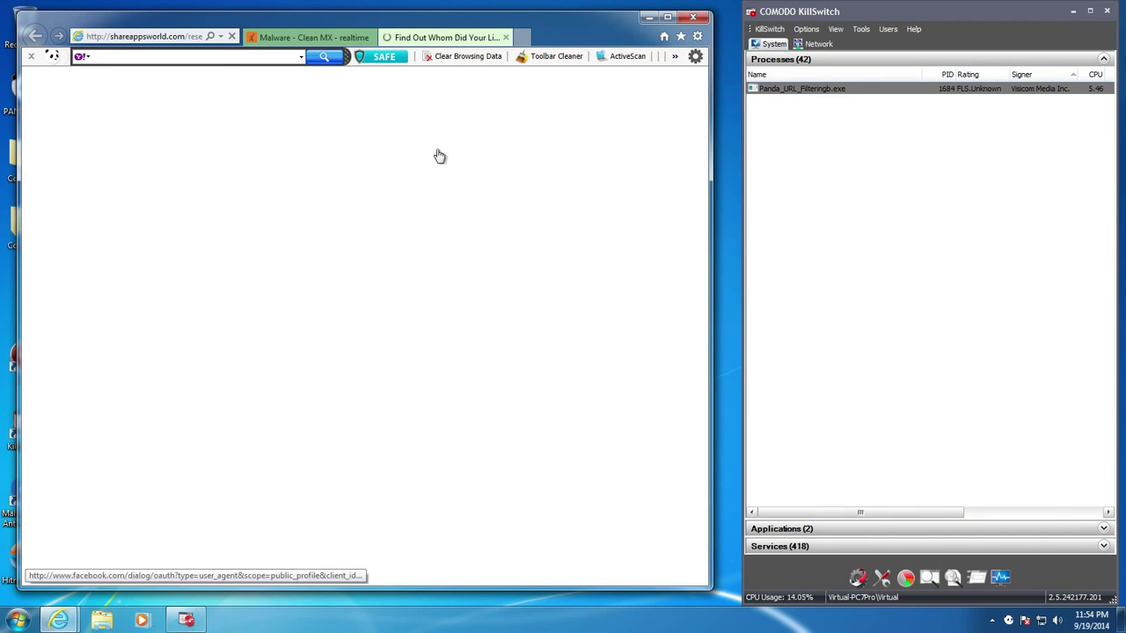
# Step: Close the shareappsworld.com page, then test both jump.zsj18.com links from the Clean MX list and close each page
pyautogui.click(505, 38)
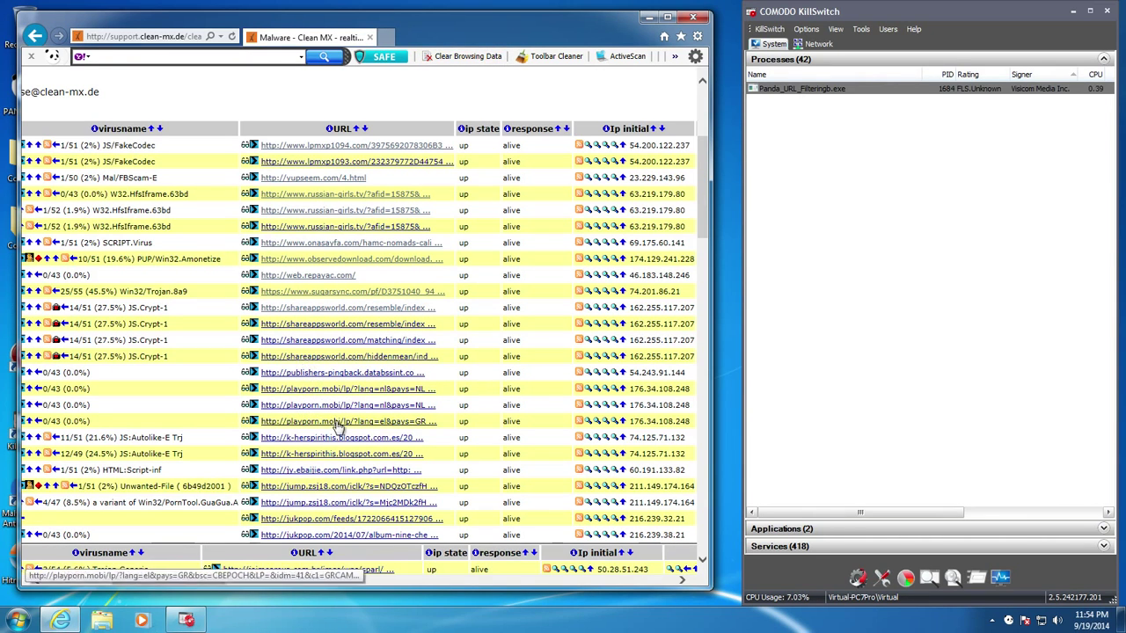
pyautogui.scroll(-2, 345, 475)
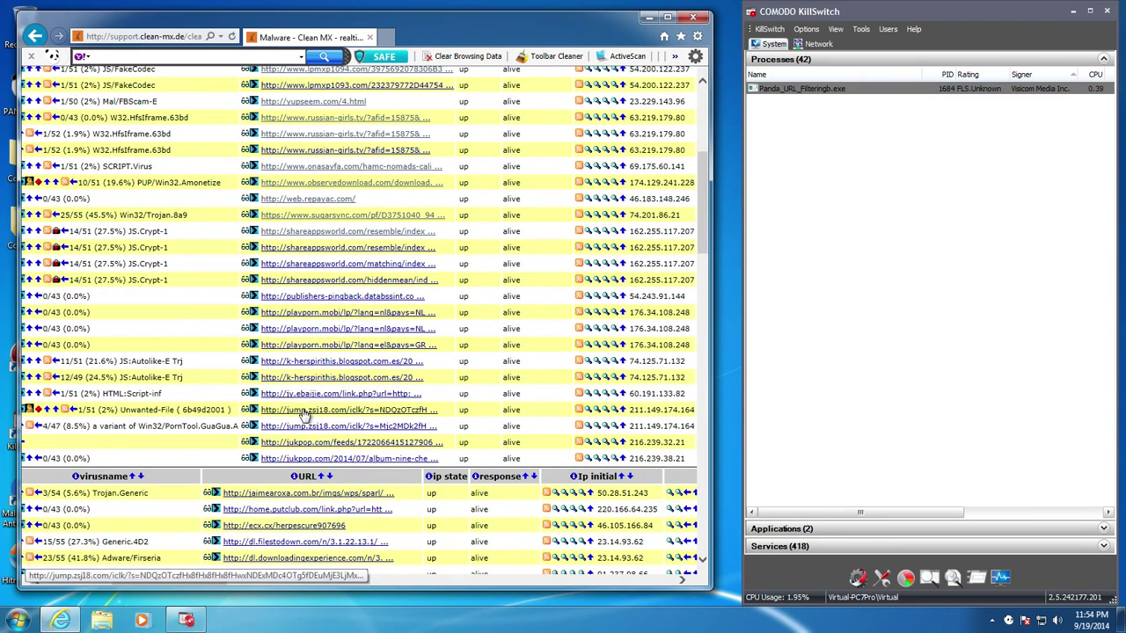
pyautogui.click(304, 412)
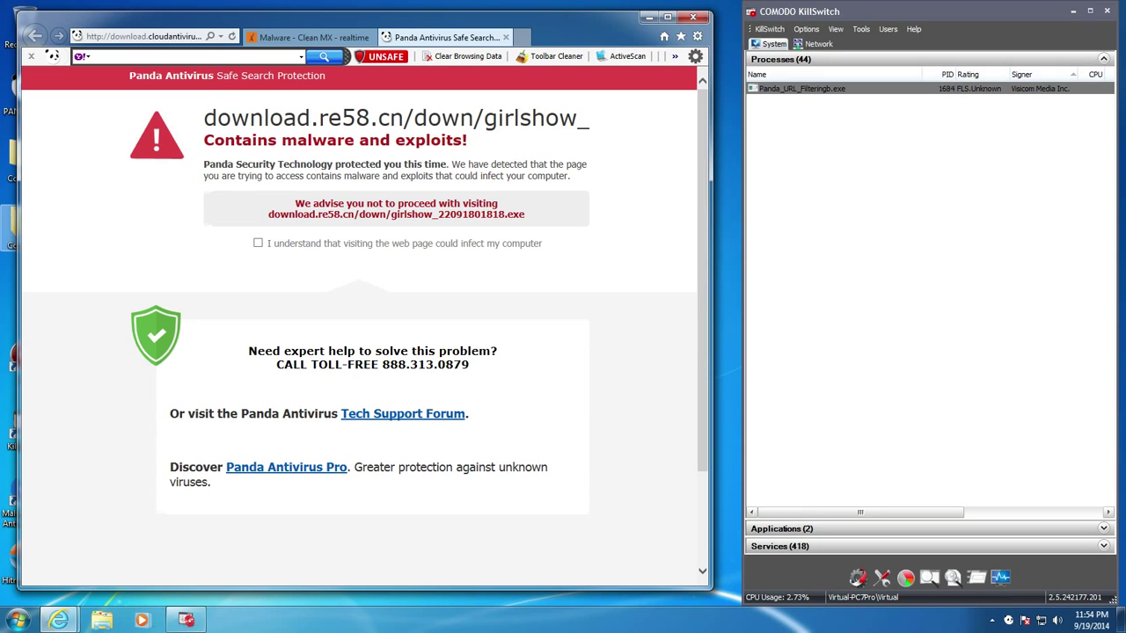
pyautogui.click(506, 37)
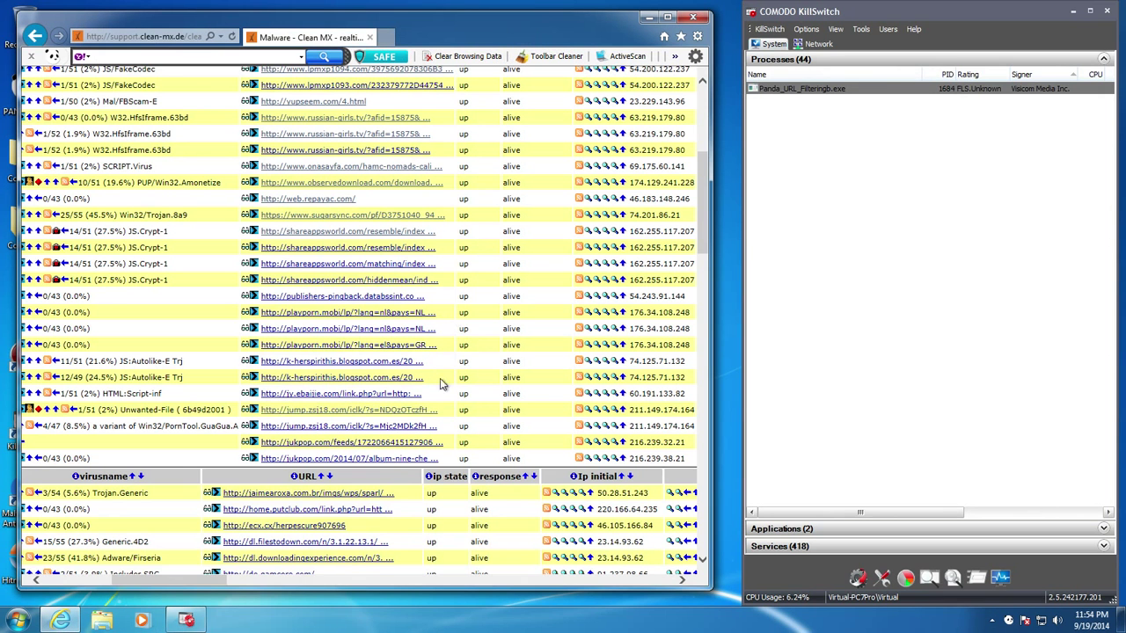
pyautogui.click(315, 427)
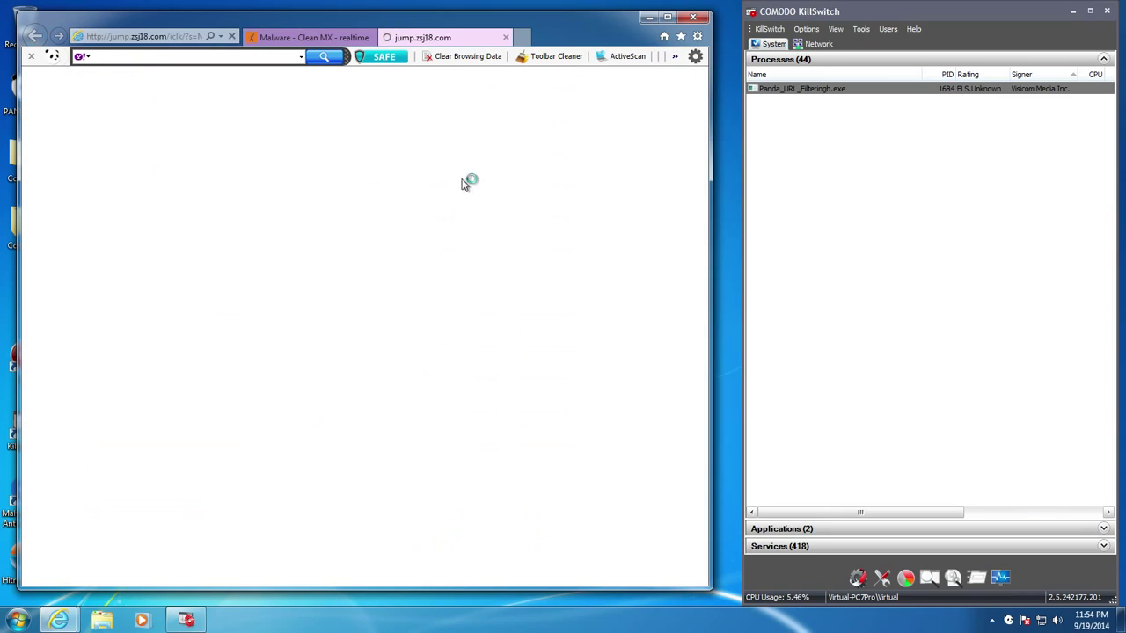
pyautogui.click(506, 37)
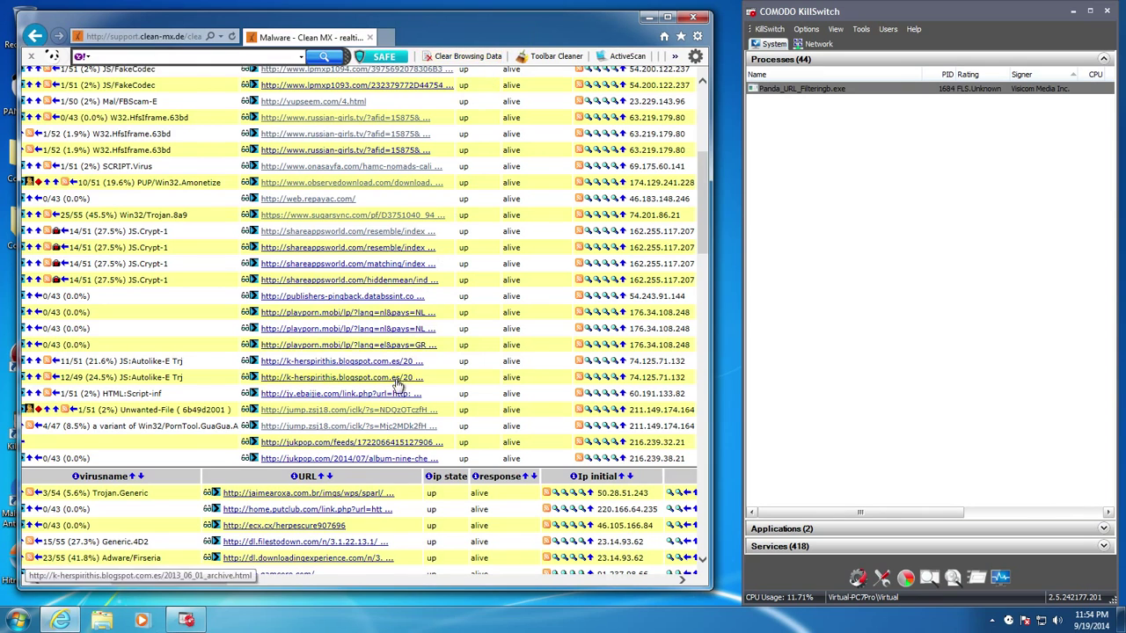
# Step: Test the jaimearoxa.com.br, home.putclub.com and ecx.cx links from the second Clean MX table, closing each page after it responds
pyautogui.scroll(-3, 397, 385)
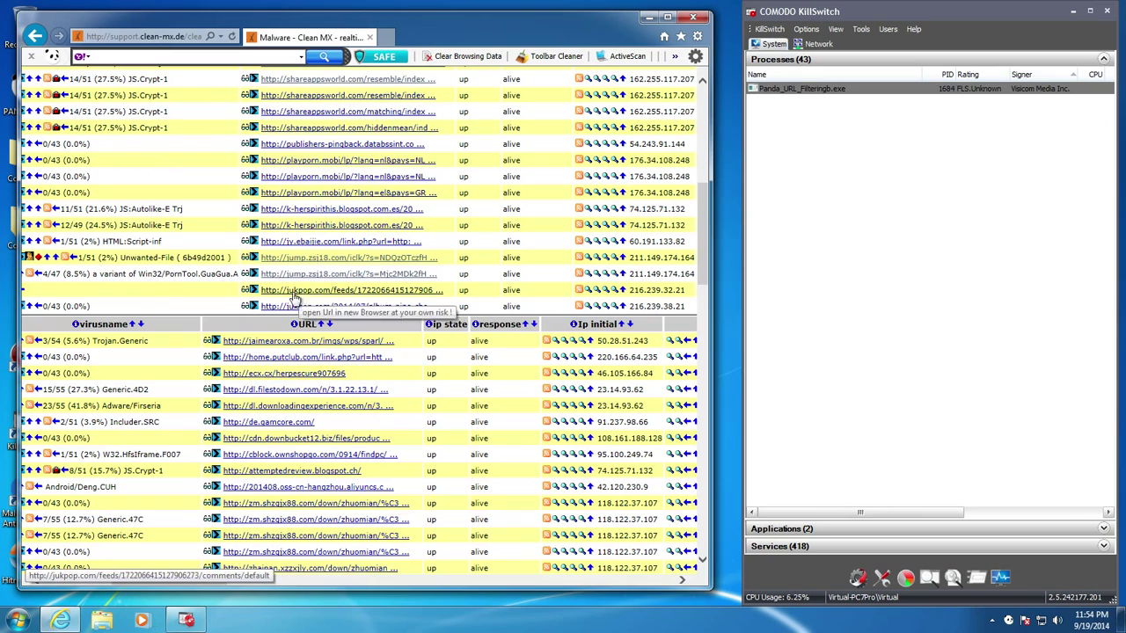
pyautogui.click(278, 343)
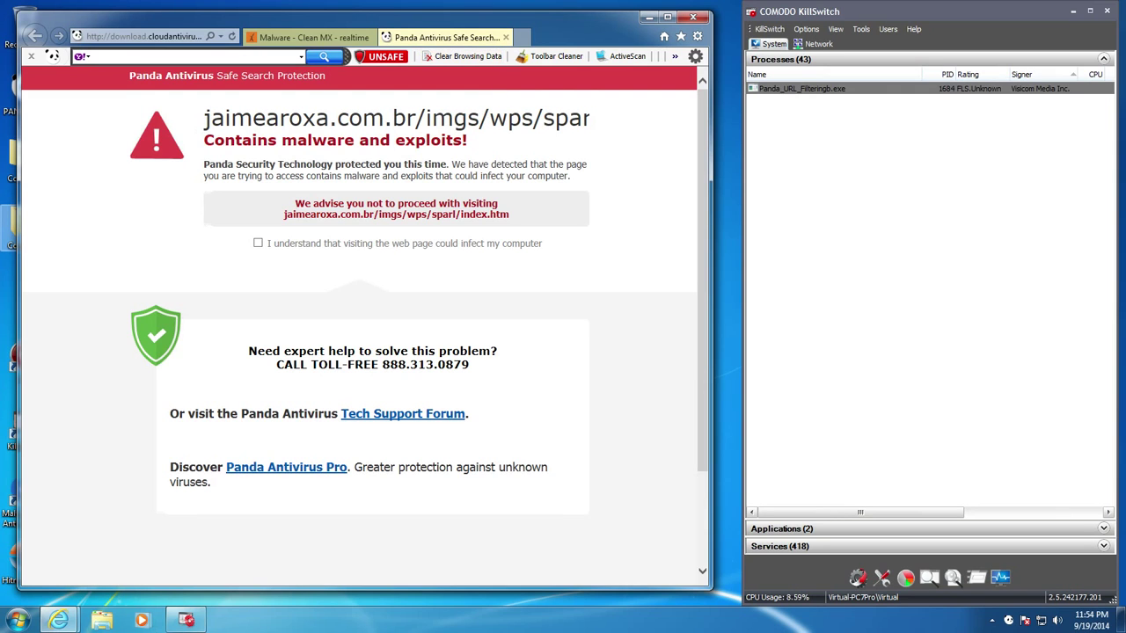
pyautogui.click(506, 37)
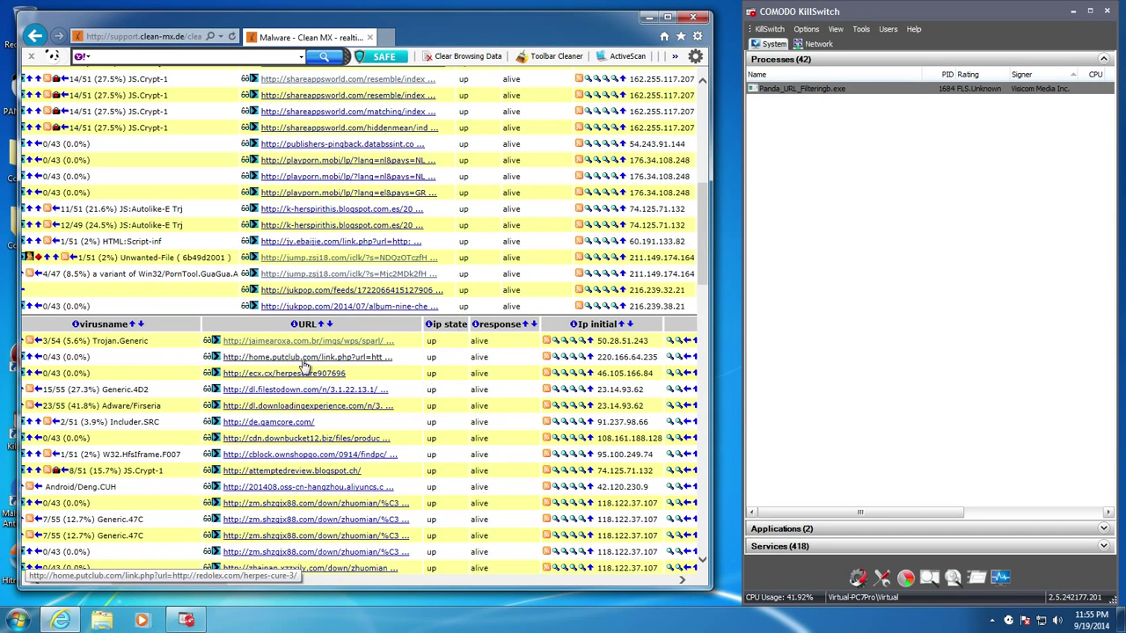
pyautogui.click(304, 361)
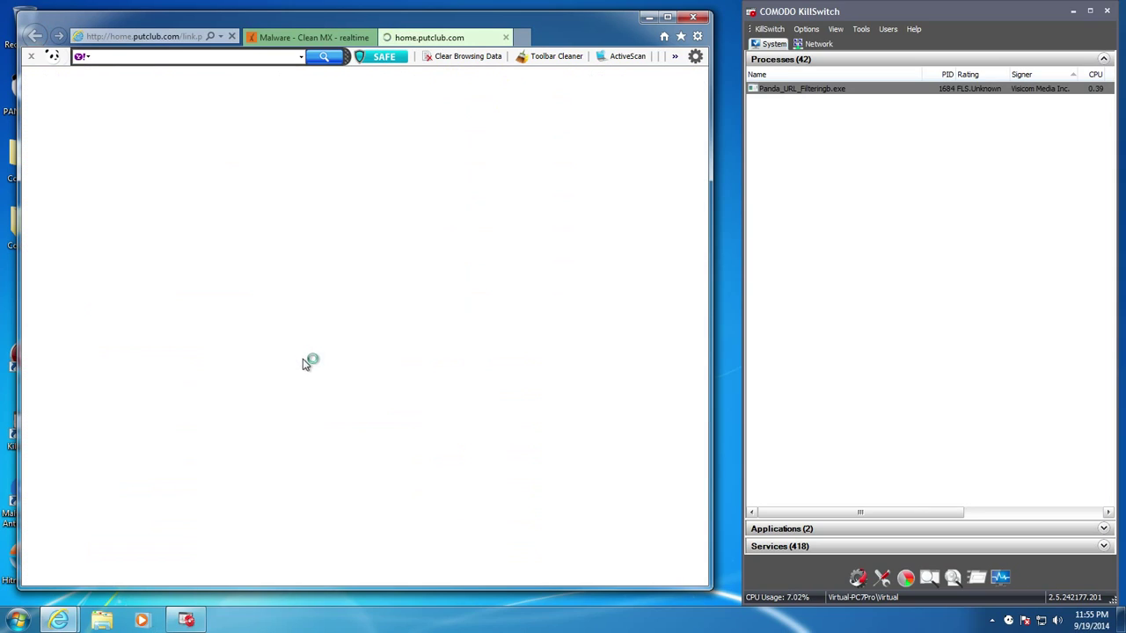
pyautogui.click(508, 39)
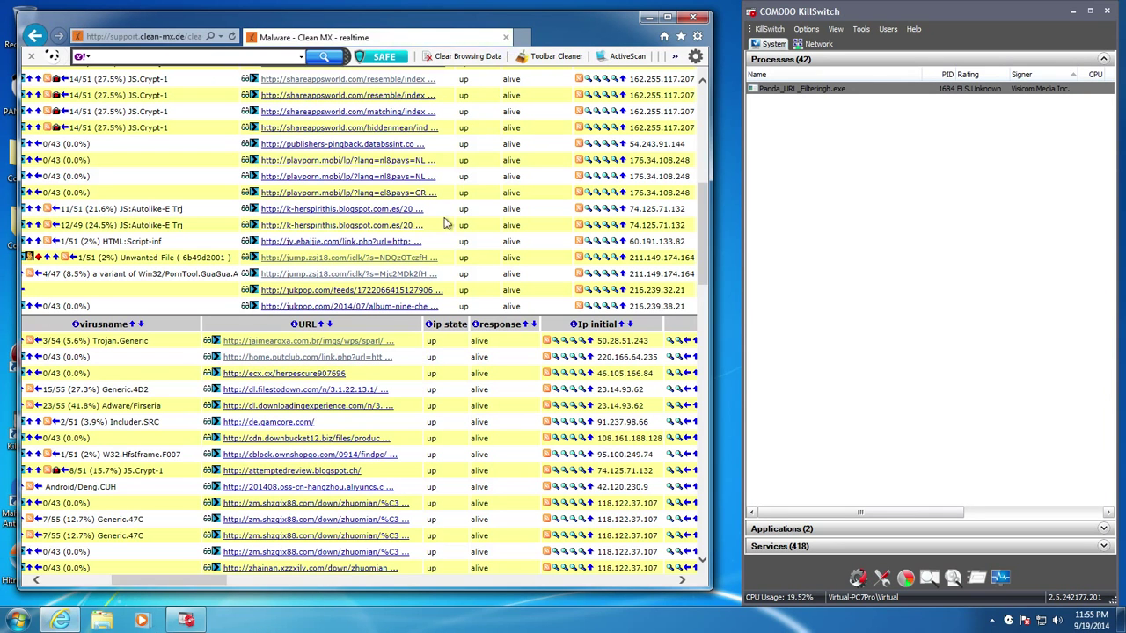
pyautogui.click(303, 376)
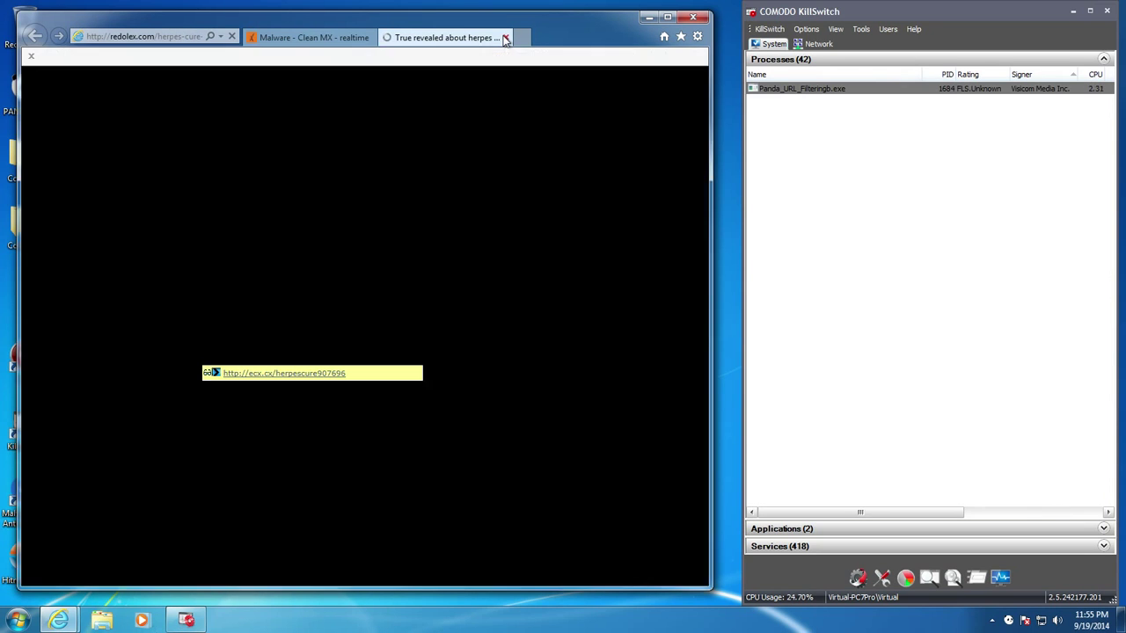
pyautogui.click(506, 39)
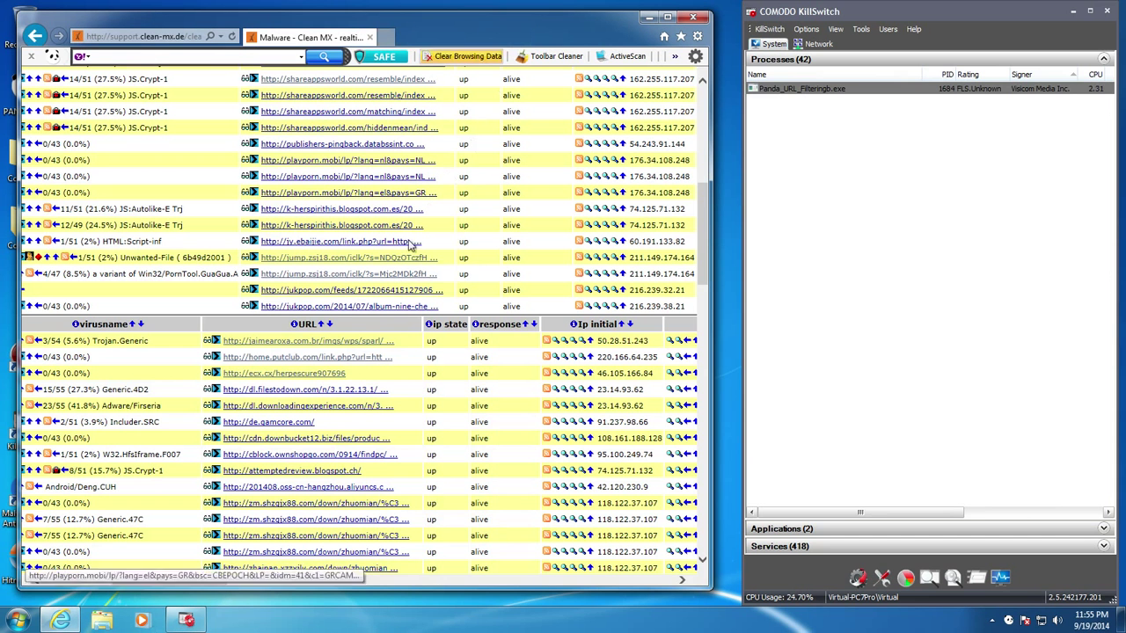
# Step: Open the dl.filestodown.com link, close its blank page and run the offered Avast! FreeAntivirus.exe download
pyautogui.click(314, 392)
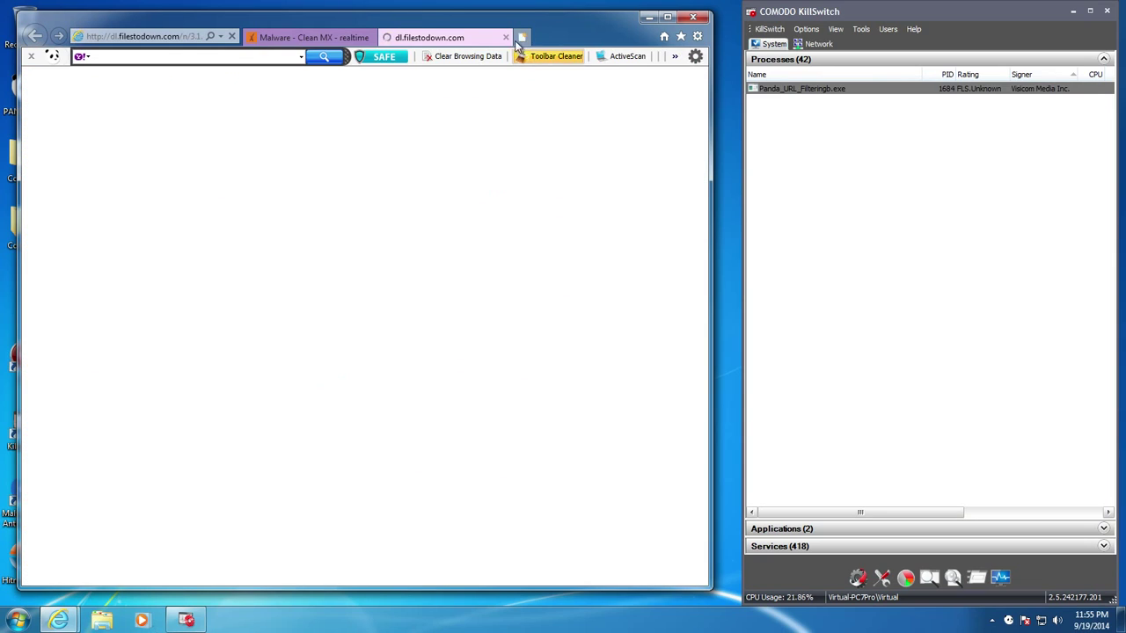
pyautogui.click(506, 38)
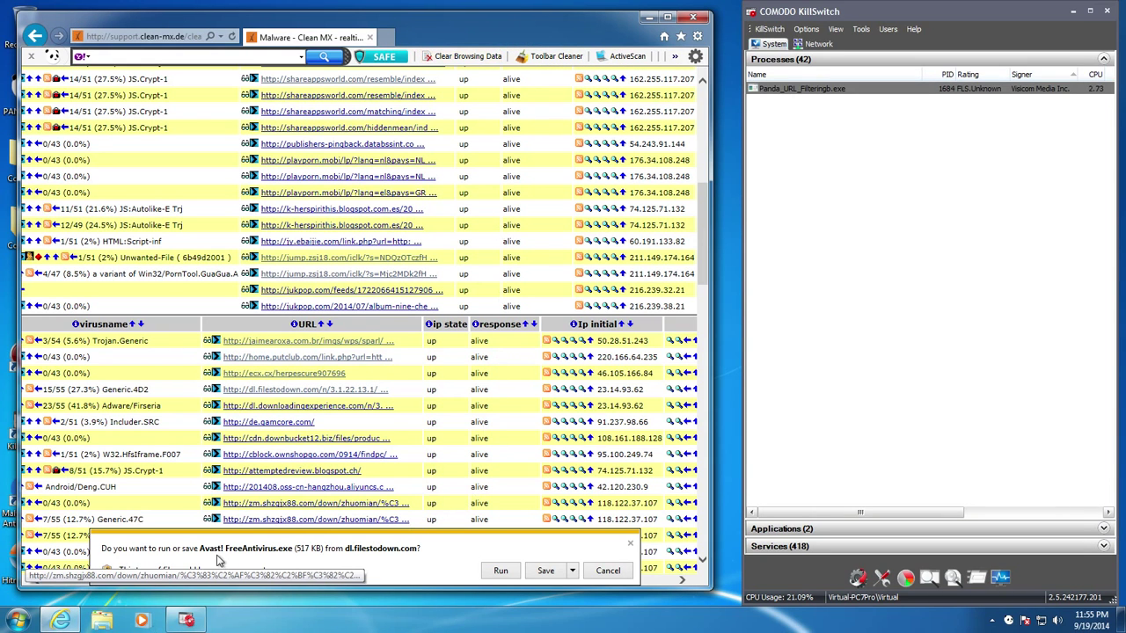
pyautogui.click(503, 572)
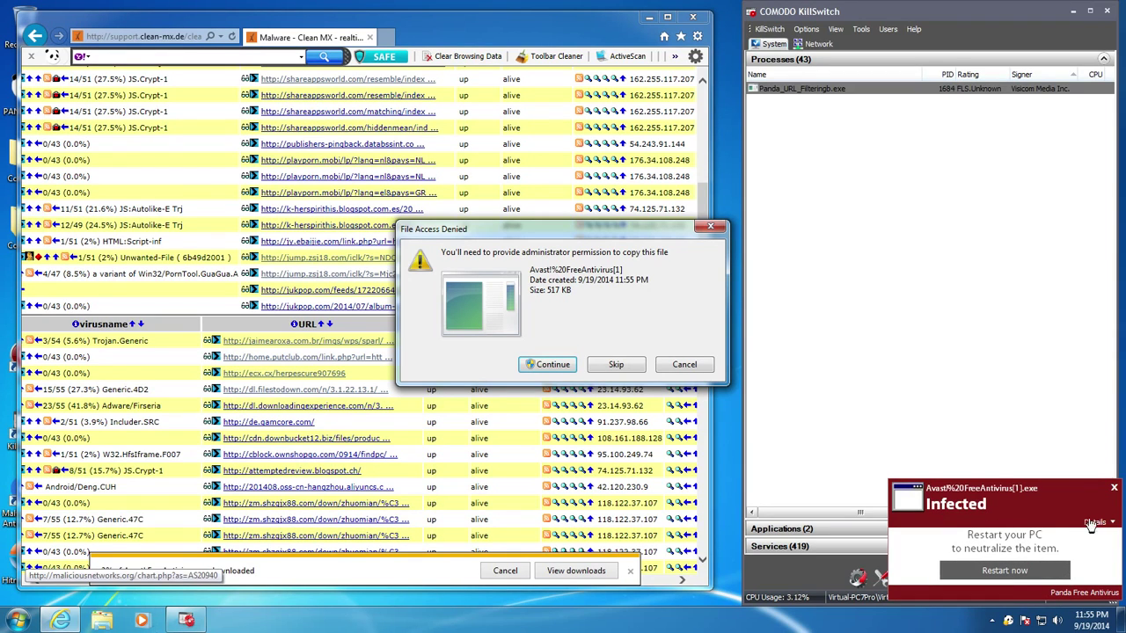
# Step: Dismiss the Panda alert, try copying the Avast! FreeAntivirus file with administrator permission, and close the copy dialog and download notification
pyautogui.click(1113, 490)
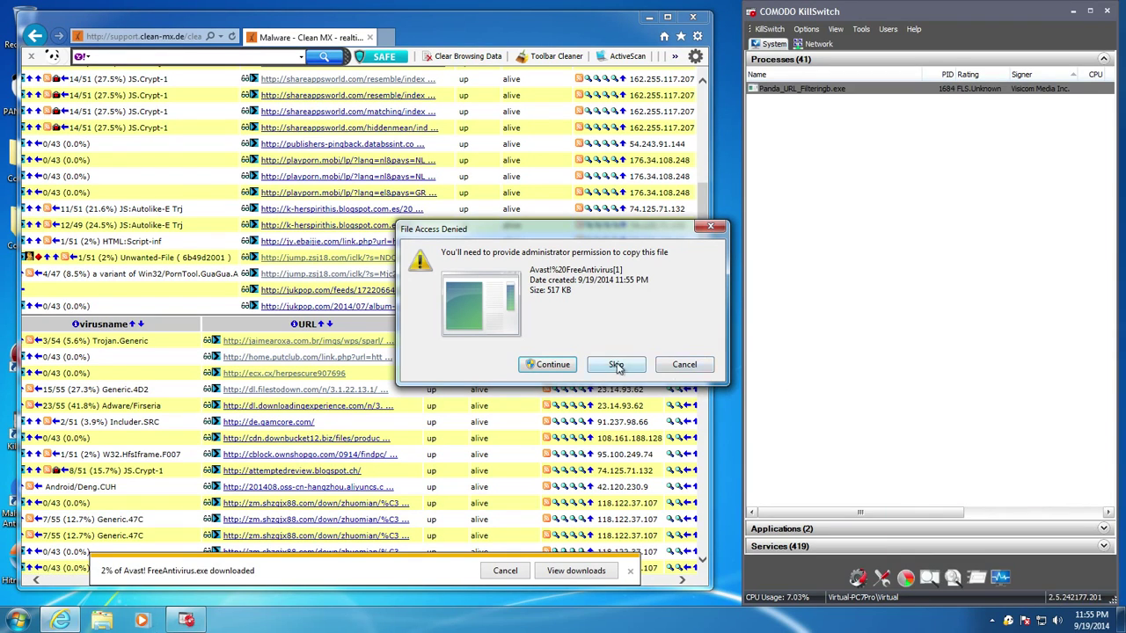
pyautogui.click(561, 366)
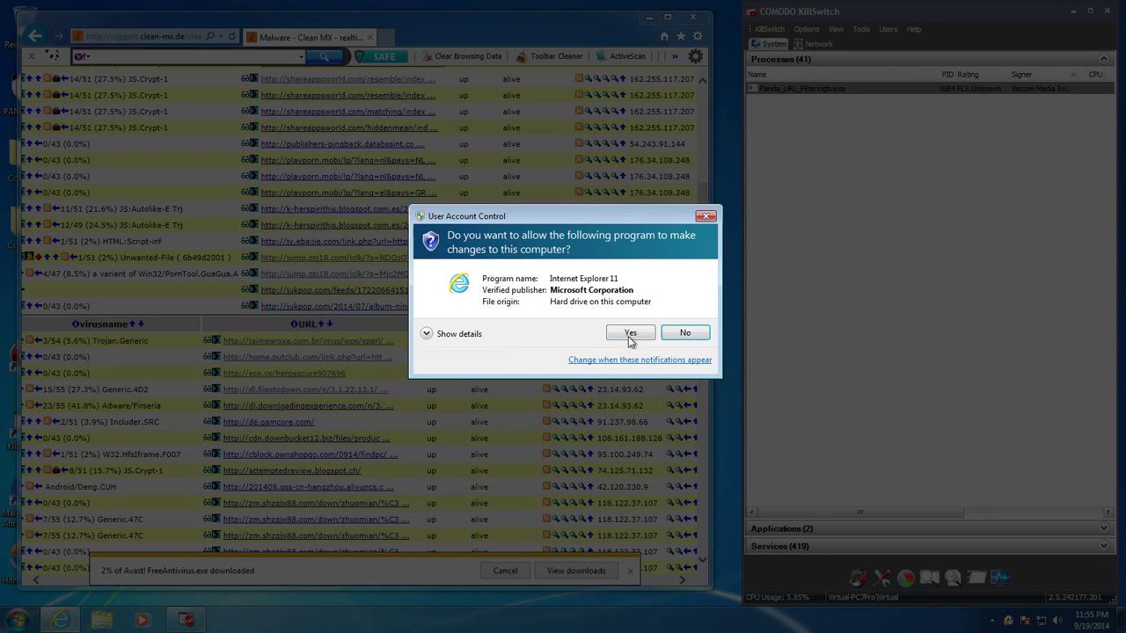
pyautogui.click(660, 332)
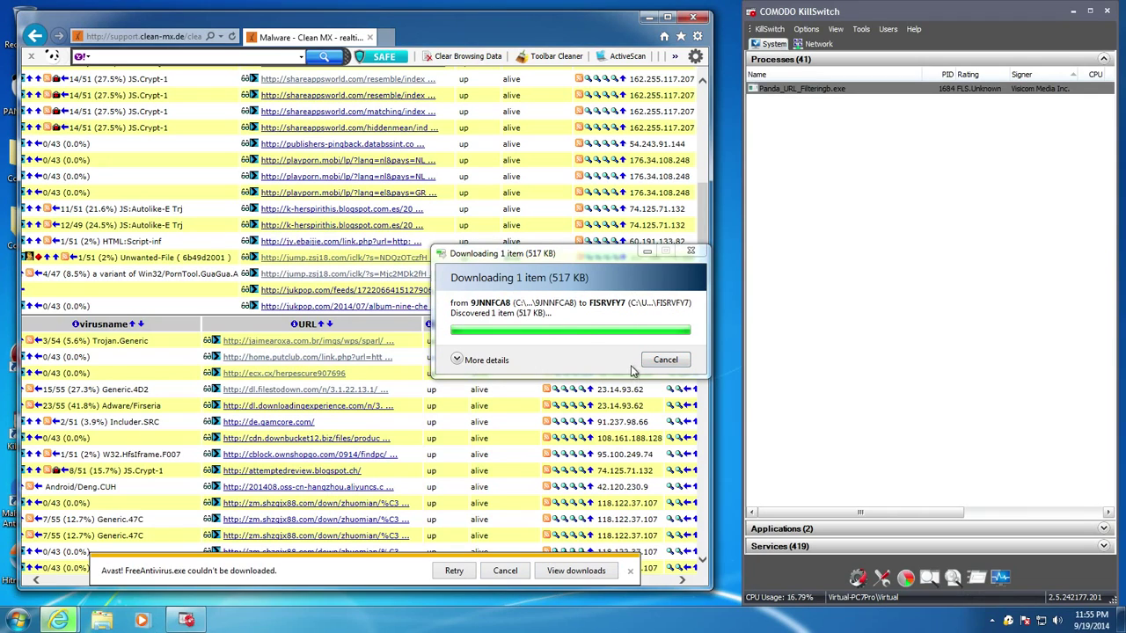
pyautogui.click(668, 366)
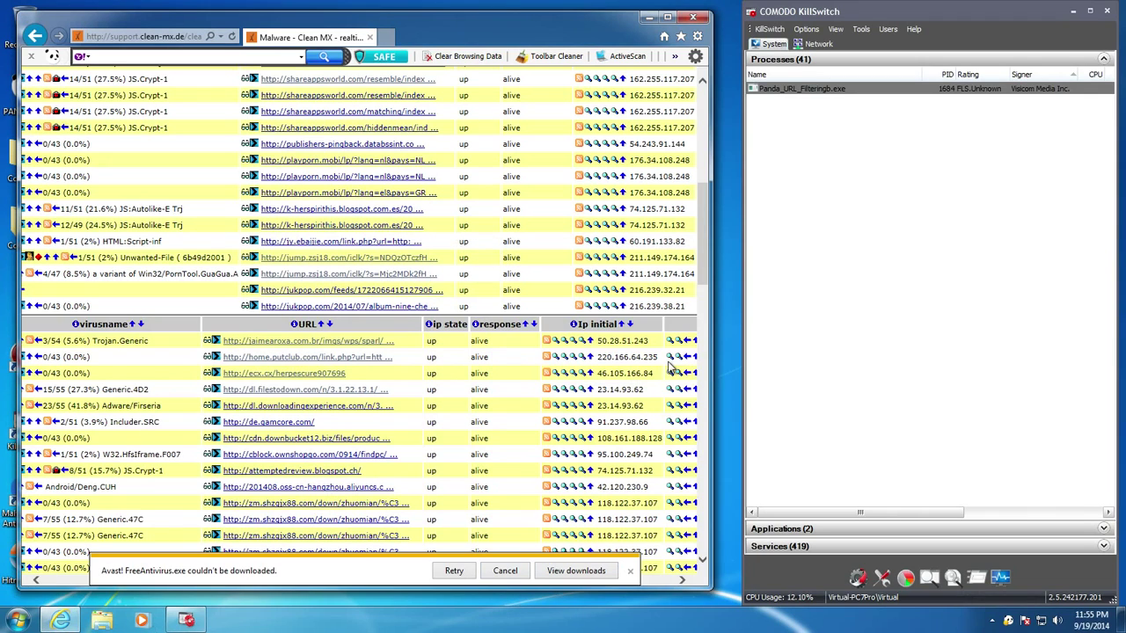
pyautogui.click(630, 572)
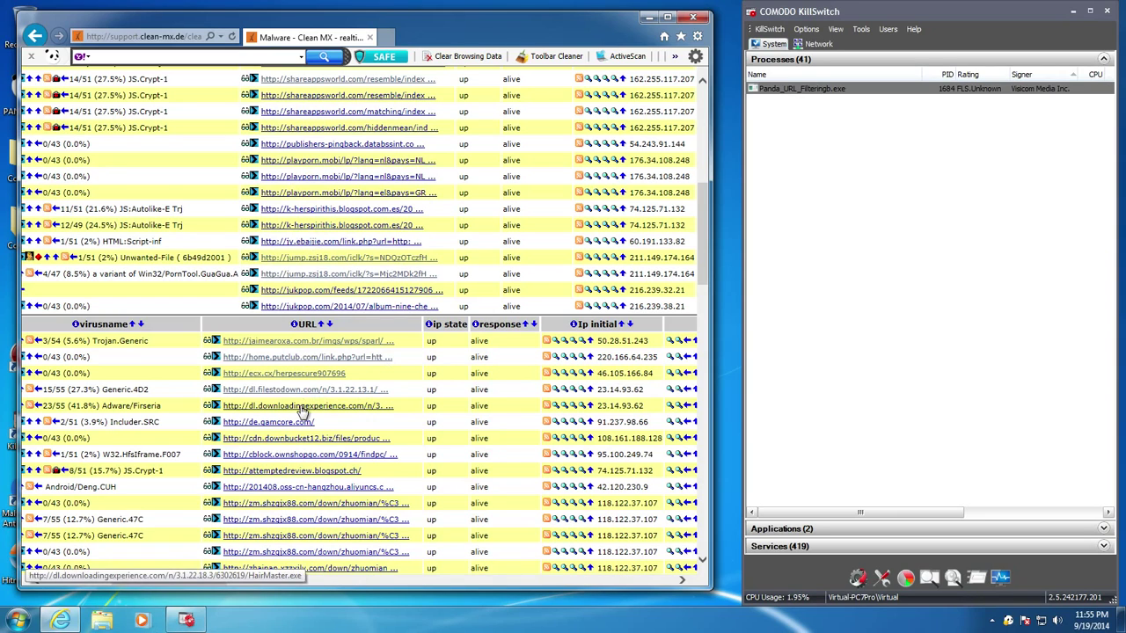
# Step: Test the dl.downloadingexperience.com and cdn.downbucket12.biz links from the Clean MX list, and close both resulting pages
pyautogui.click(300, 413)
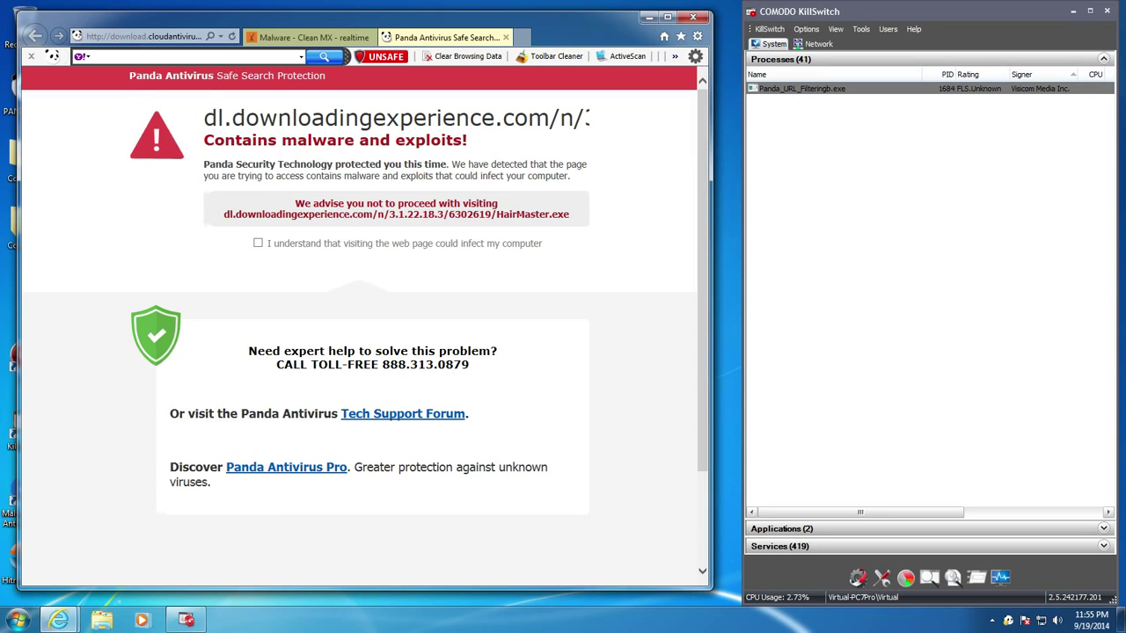
pyautogui.click(308, 38)
pyautogui.scroll(-2, 321, 414)
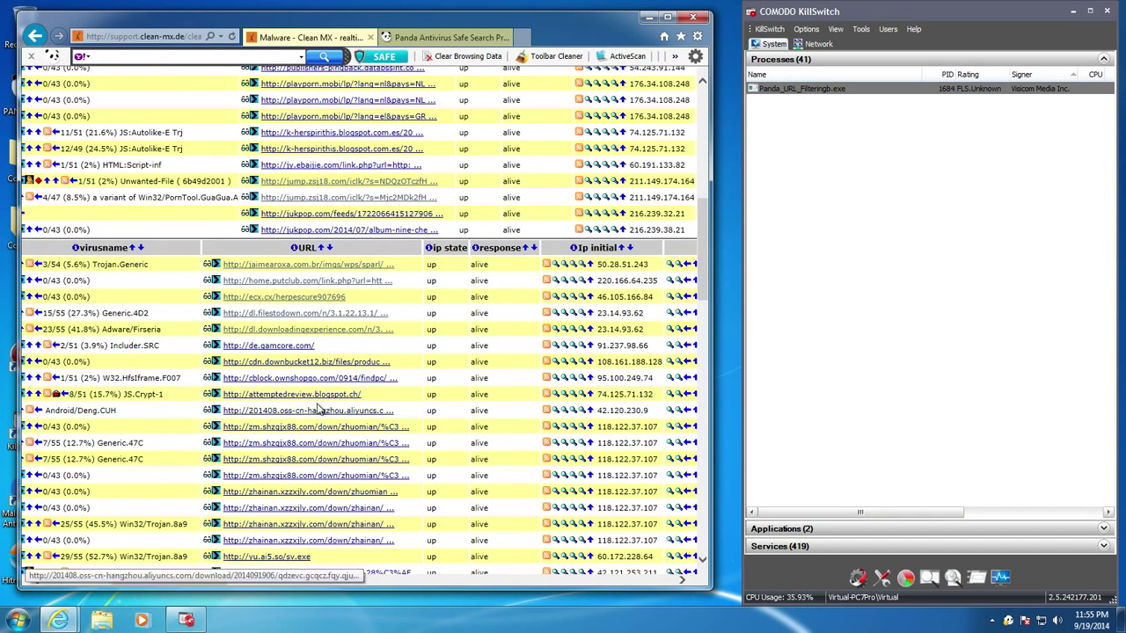
pyautogui.scroll(-2, 295, 380)
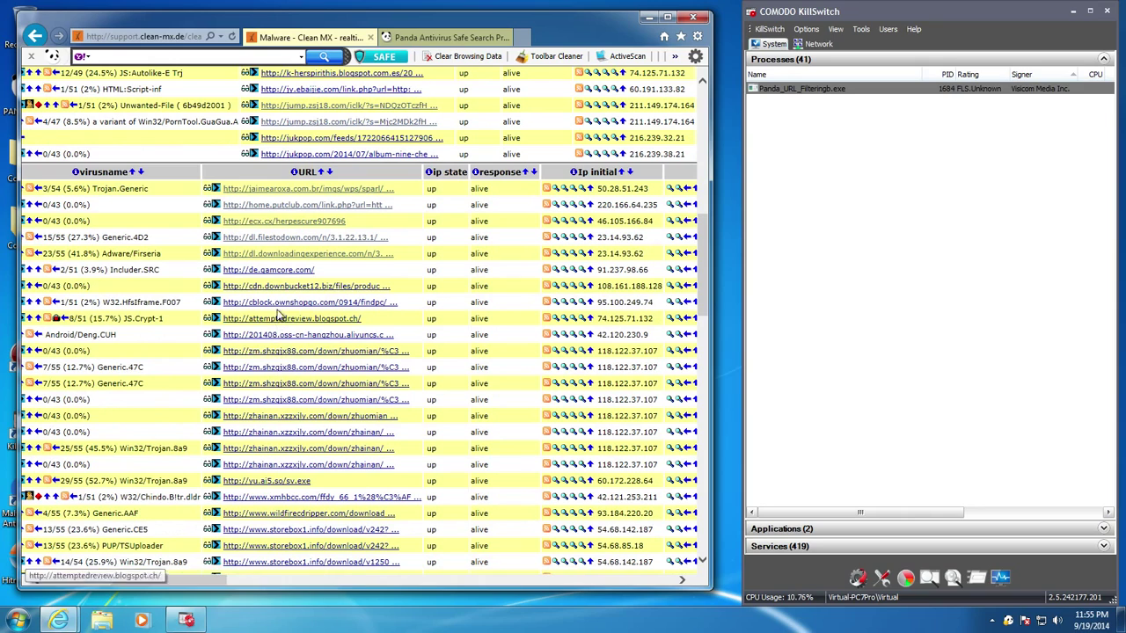
pyautogui.click(262, 287)
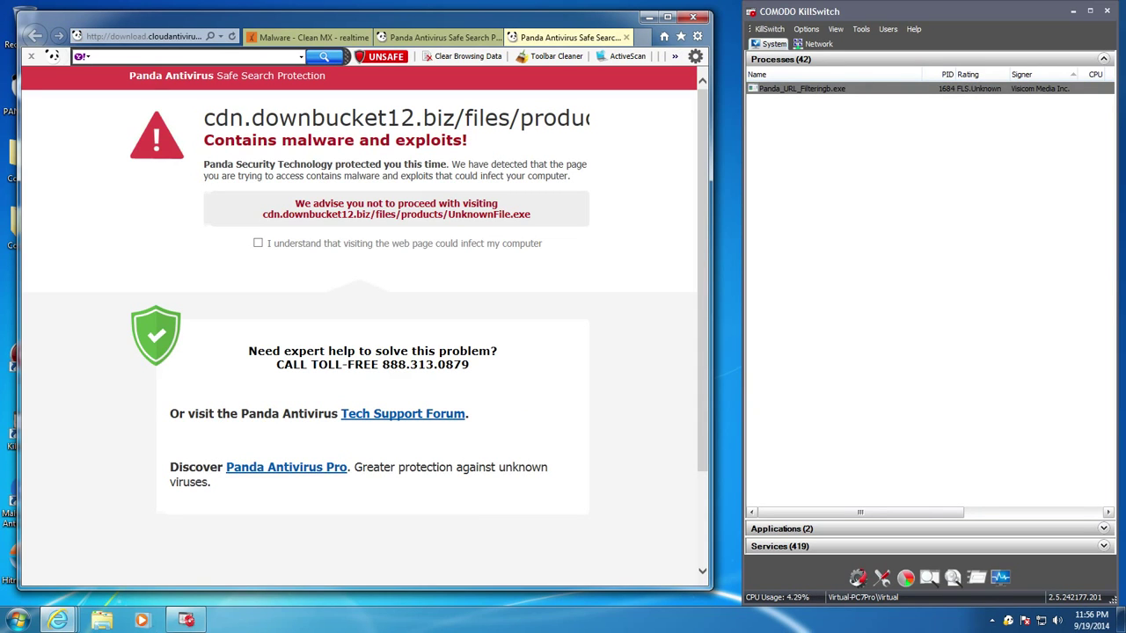
pyautogui.click(625, 37)
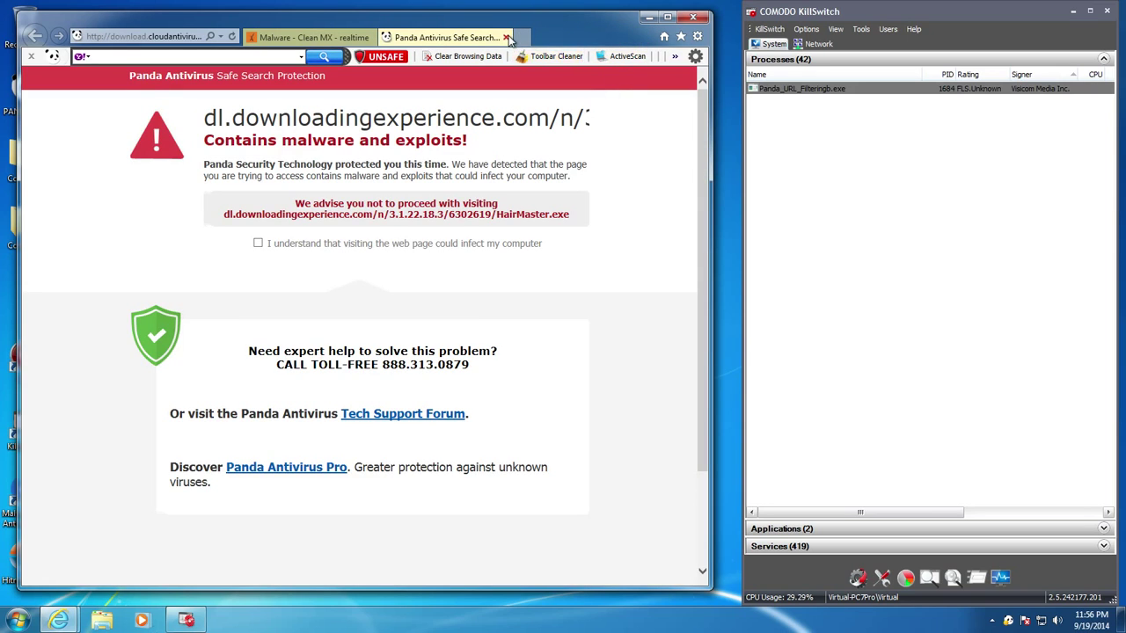
pyautogui.click(506, 37)
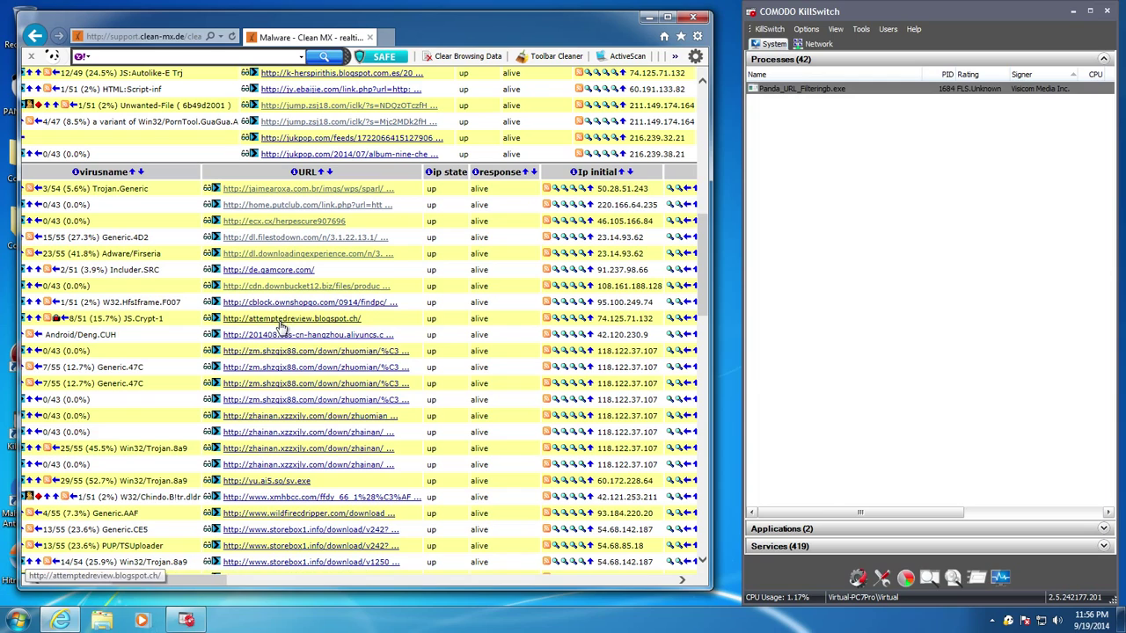
# Step: Run the executable offered by the zhainan.xzzxjlv.com link listed as Win32/Trojan.8a9, and dismiss the Windows error dialog
pyautogui.click(250, 450)
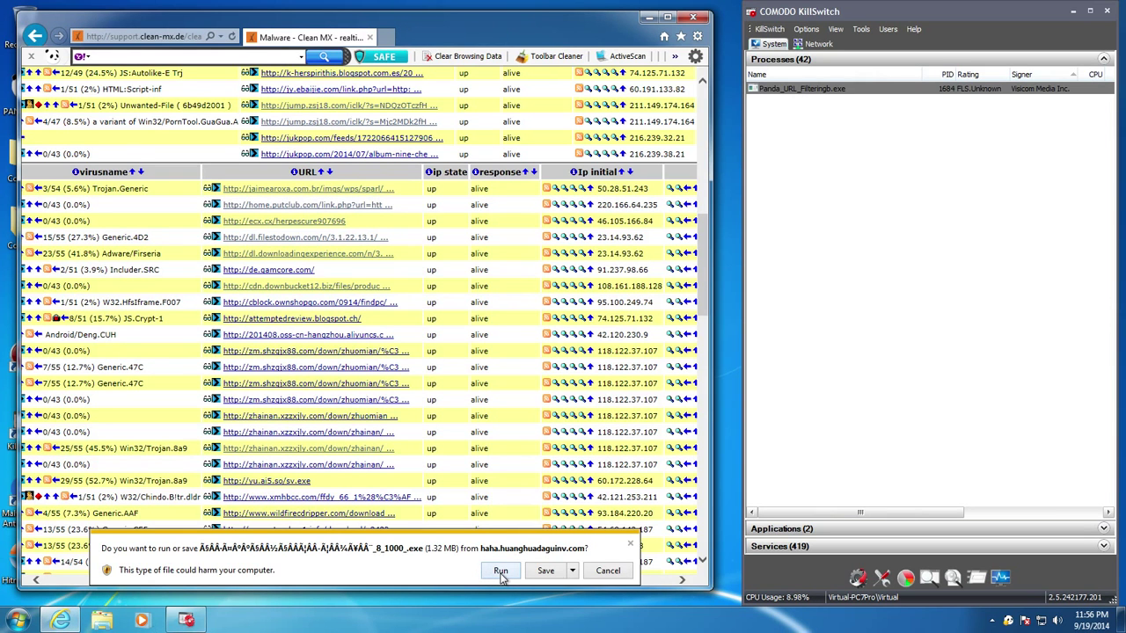
pyautogui.click(500, 571)
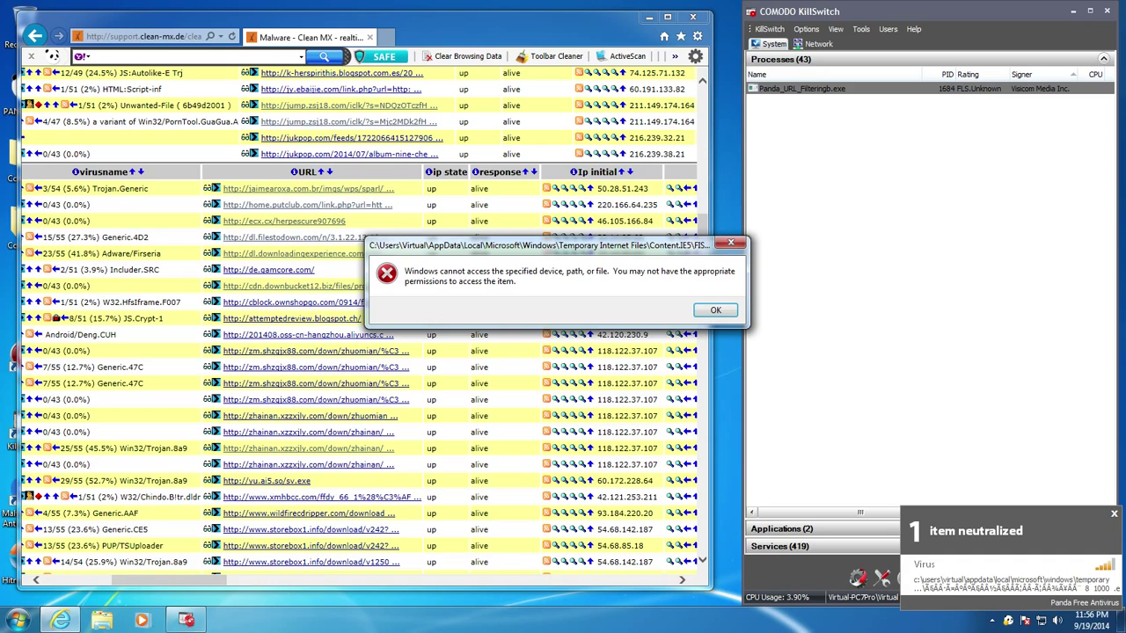
pyautogui.click(714, 312)
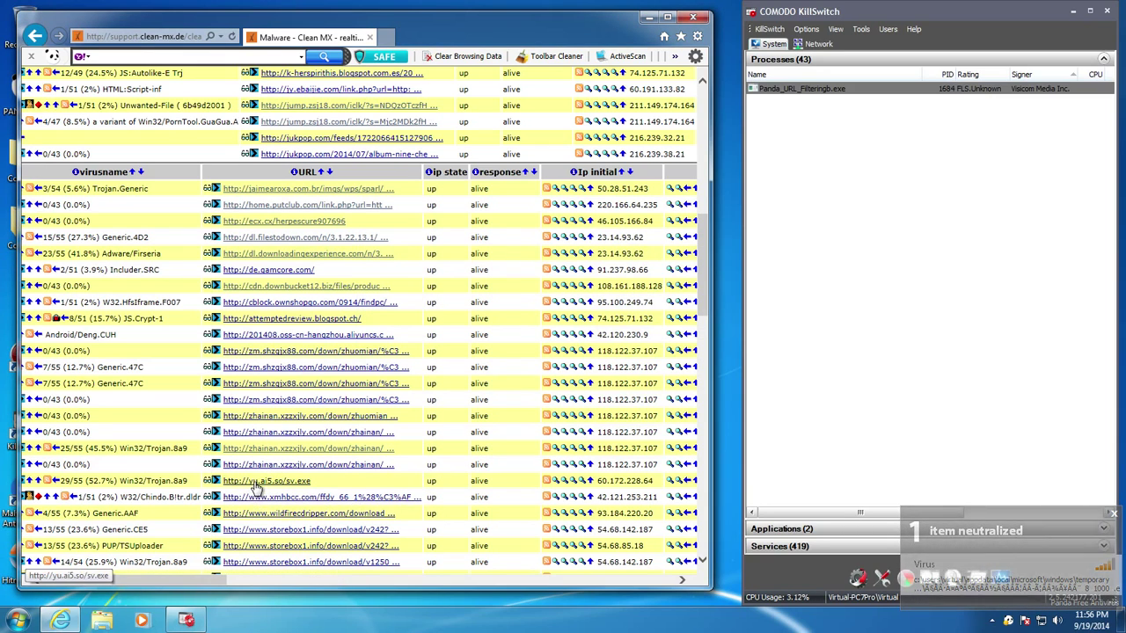
# Step: Test the yu.ai5.so/sv.exe and zm.shzgjx88.com links from the list, cancel the second link's executable download and close the Panda warning page
pyautogui.click(258, 483)
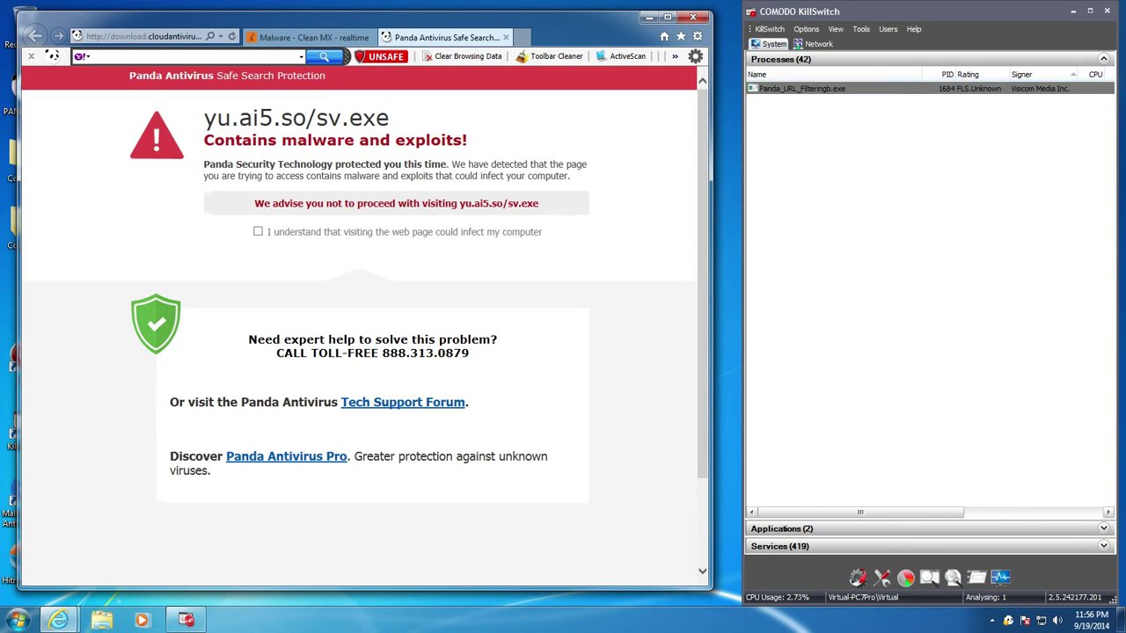
pyautogui.click(319, 37)
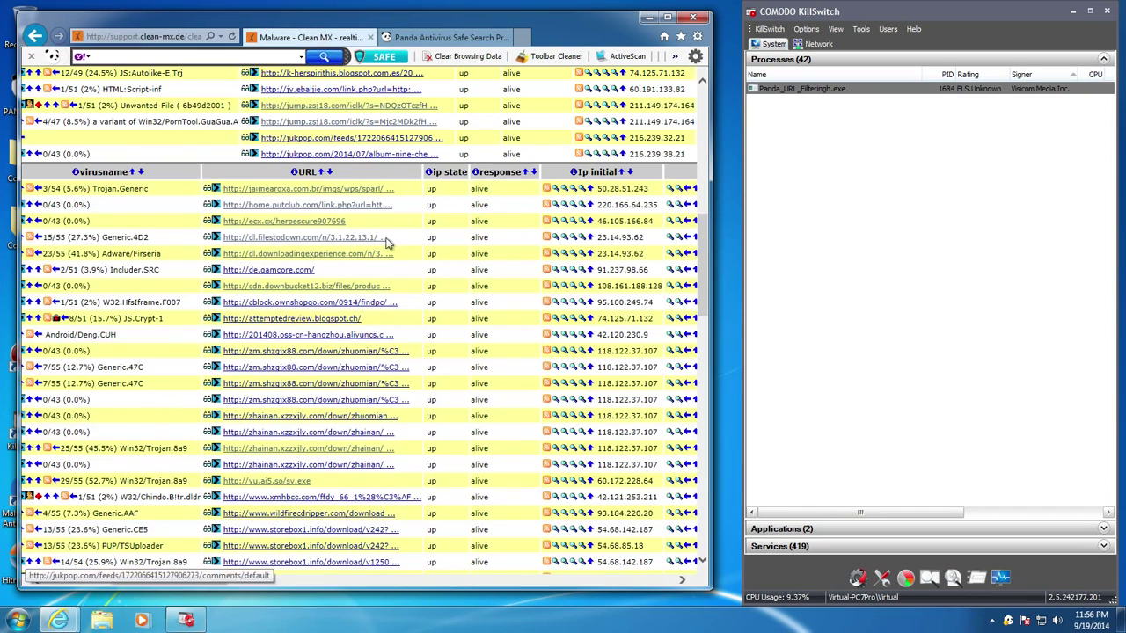
pyautogui.click(252, 370)
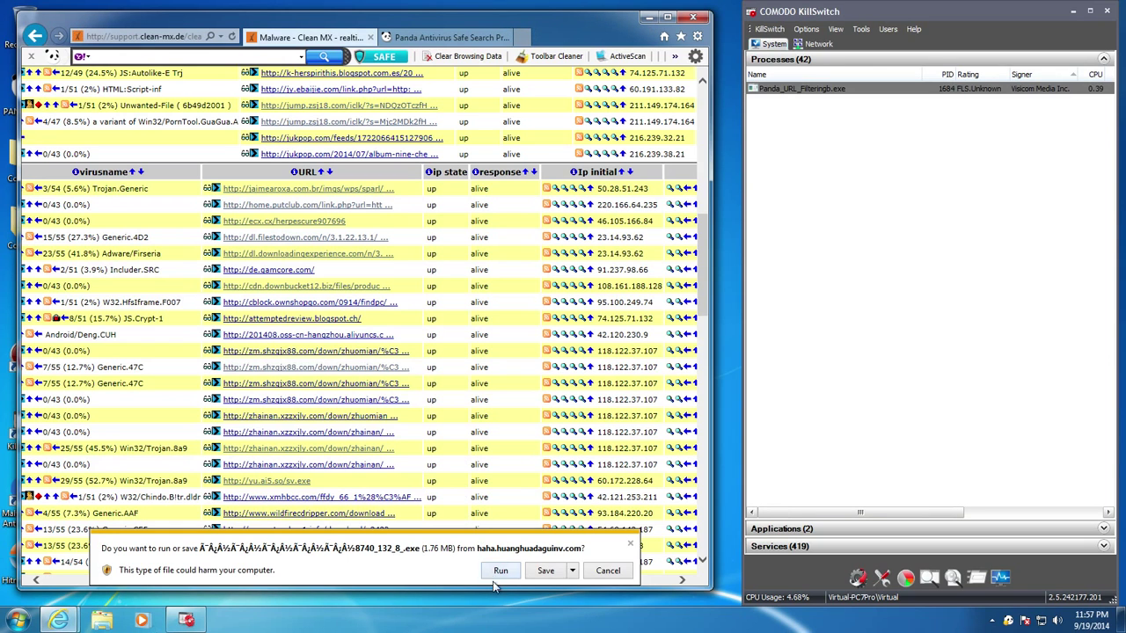
pyautogui.click(513, 572)
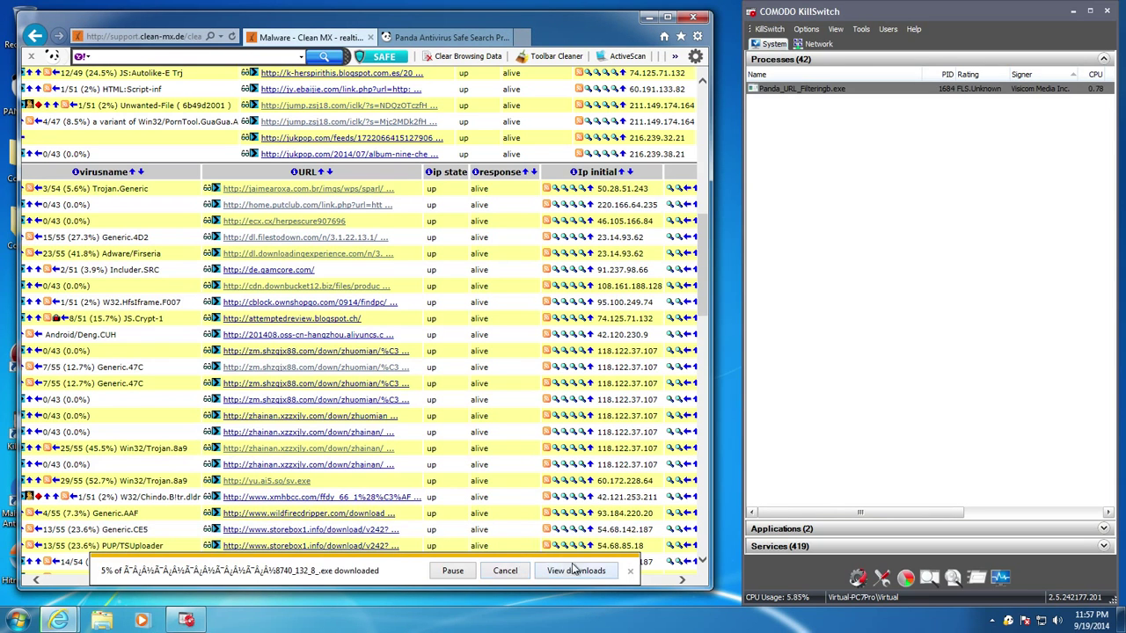
pyautogui.click(519, 572)
pyautogui.click(449, 37)
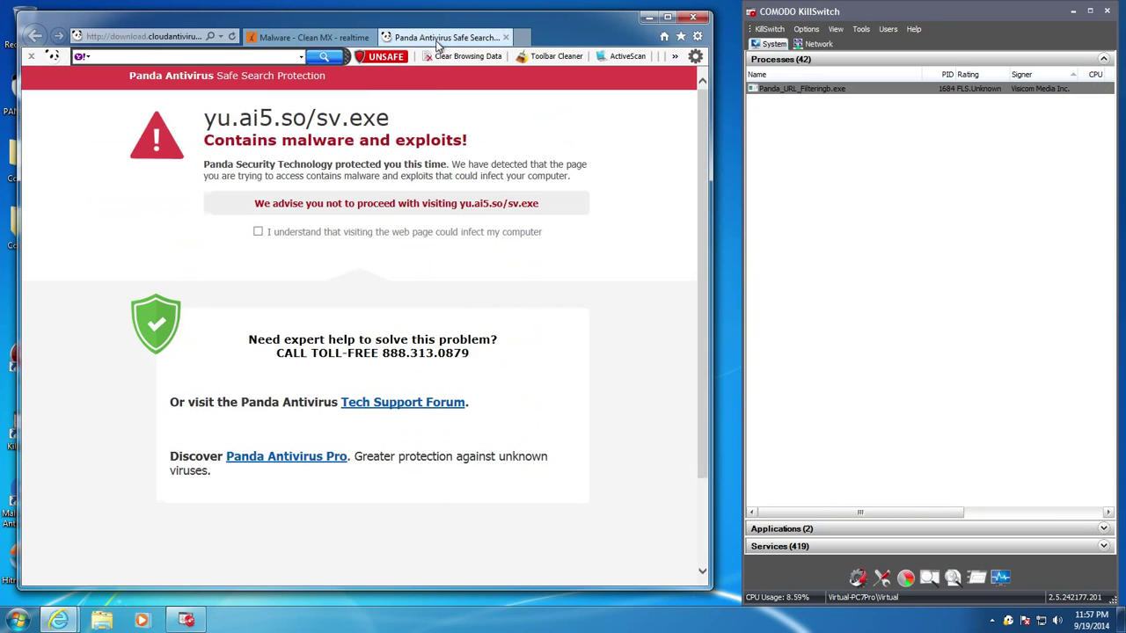
pyautogui.click(504, 37)
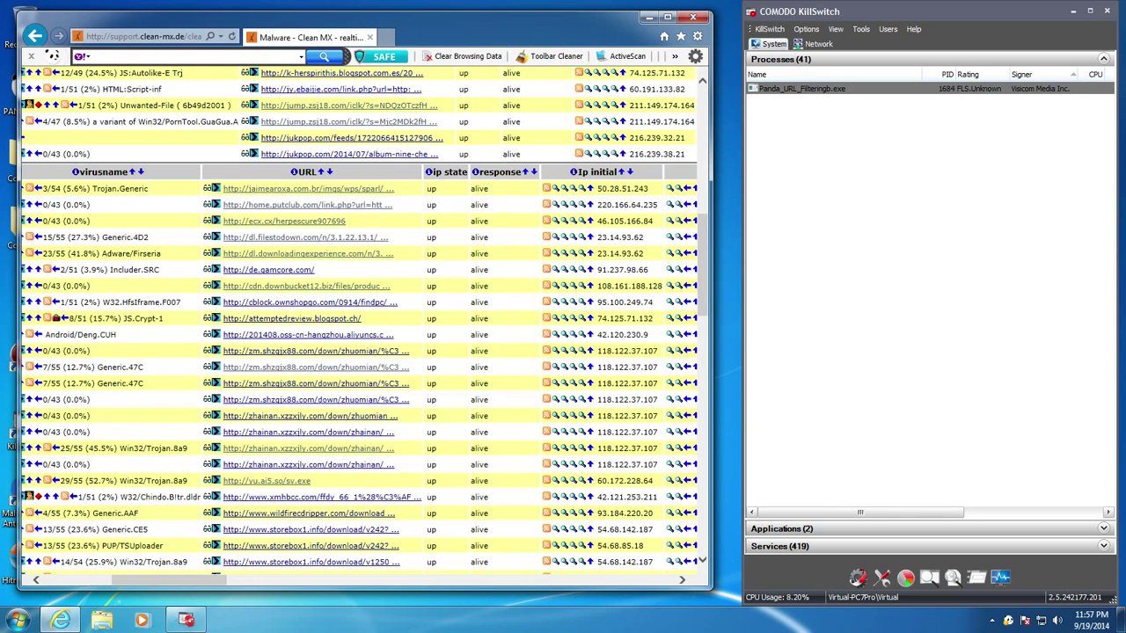
# Step: Run Free-Books.exe from the storebox1.info link, and dismiss the Windows error dialog and the Panda alert
pyautogui.click(270, 567)
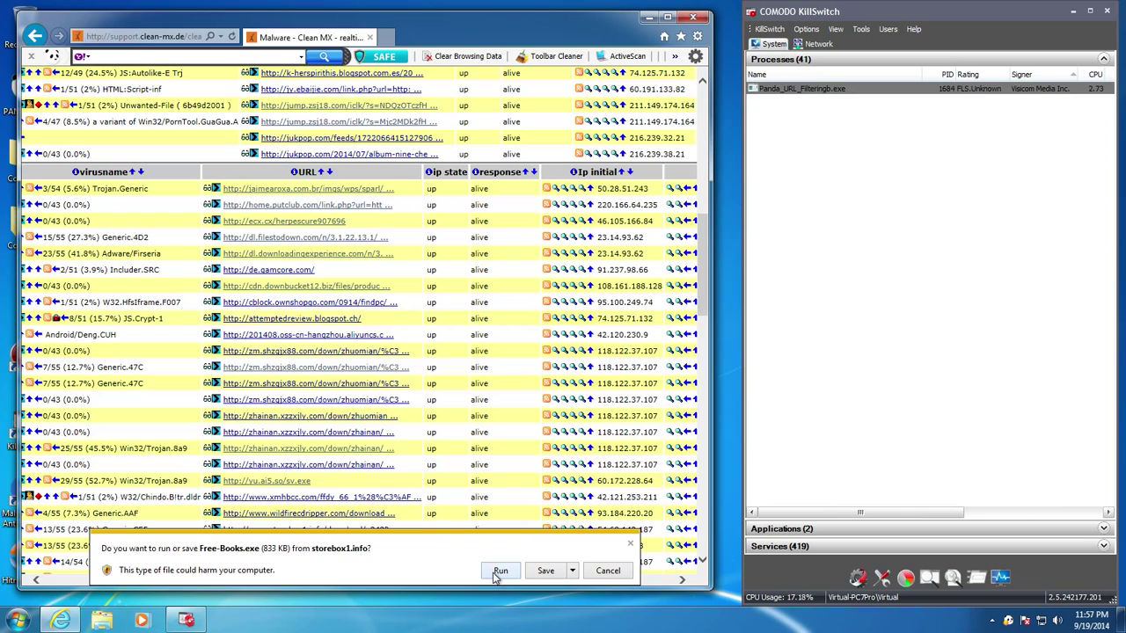
pyautogui.click(498, 572)
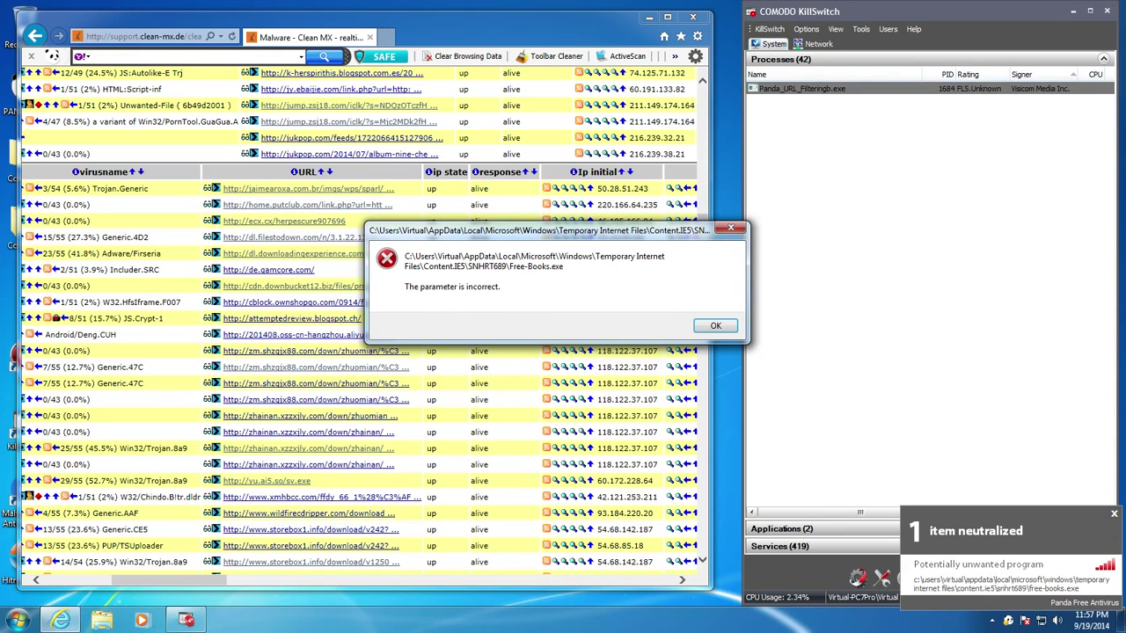
pyautogui.click(711, 328)
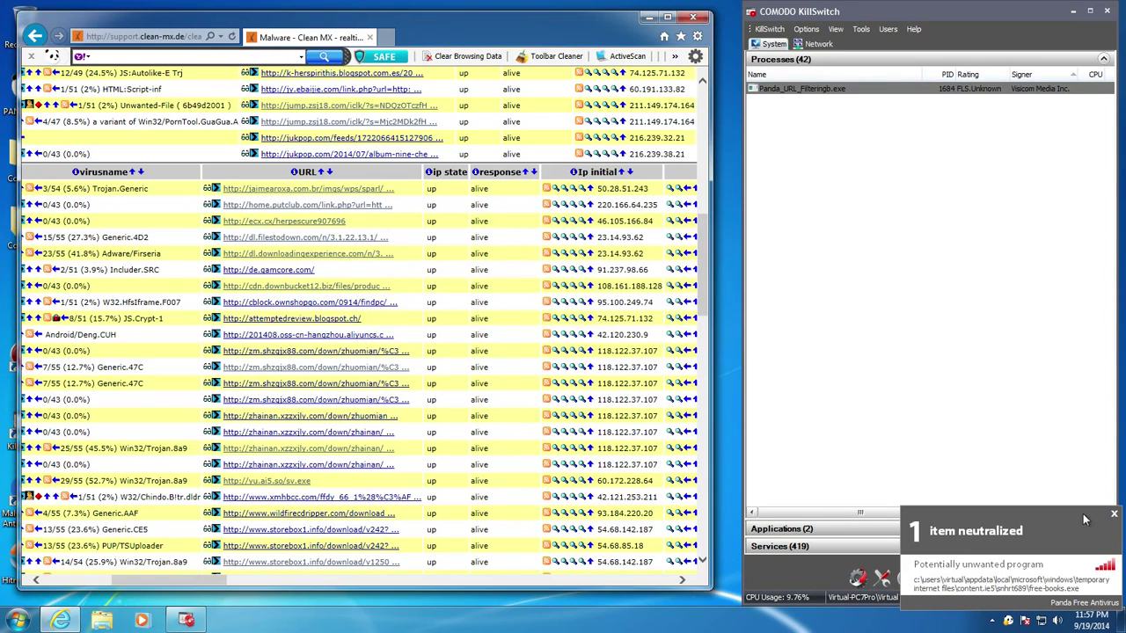
pyautogui.click(1114, 517)
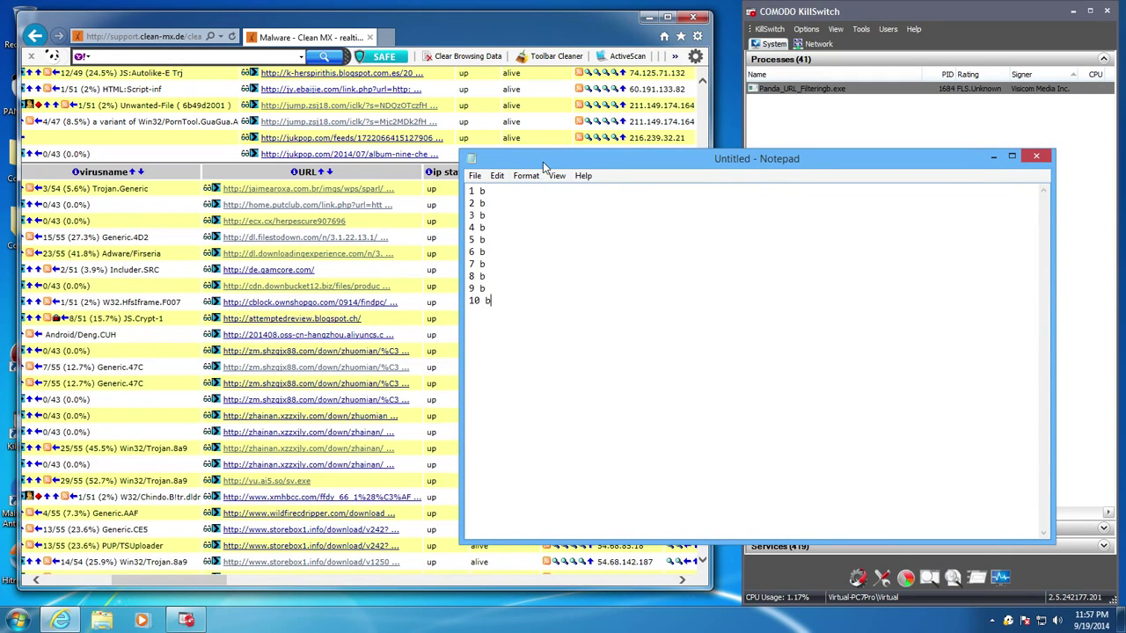
# Step: Move the Notepad tally out of view, and close the browser and COMODO KillSwitch
pyautogui.moveTo(543, 162); pyautogui.dragTo(0, 60)
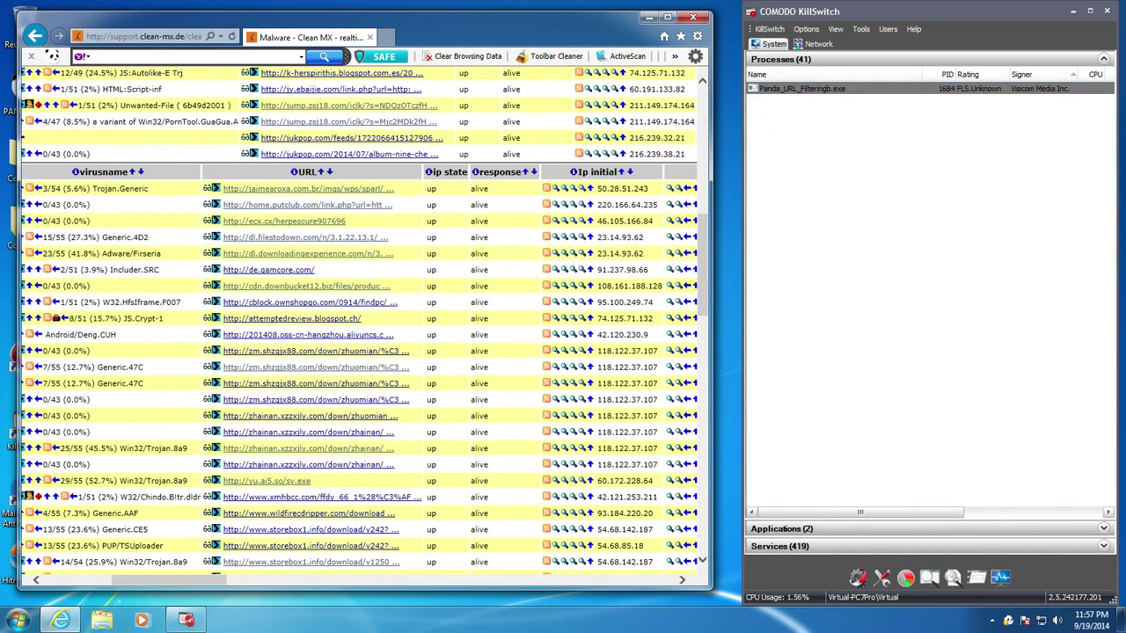
pyautogui.click(693, 17)
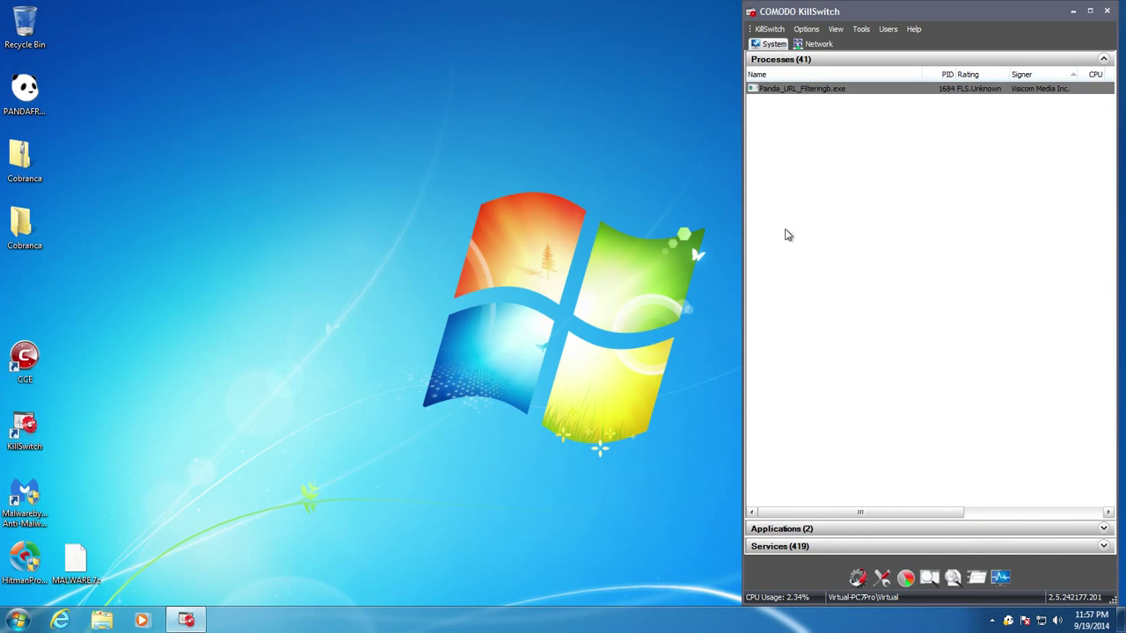
pyautogui.click(1108, 12)
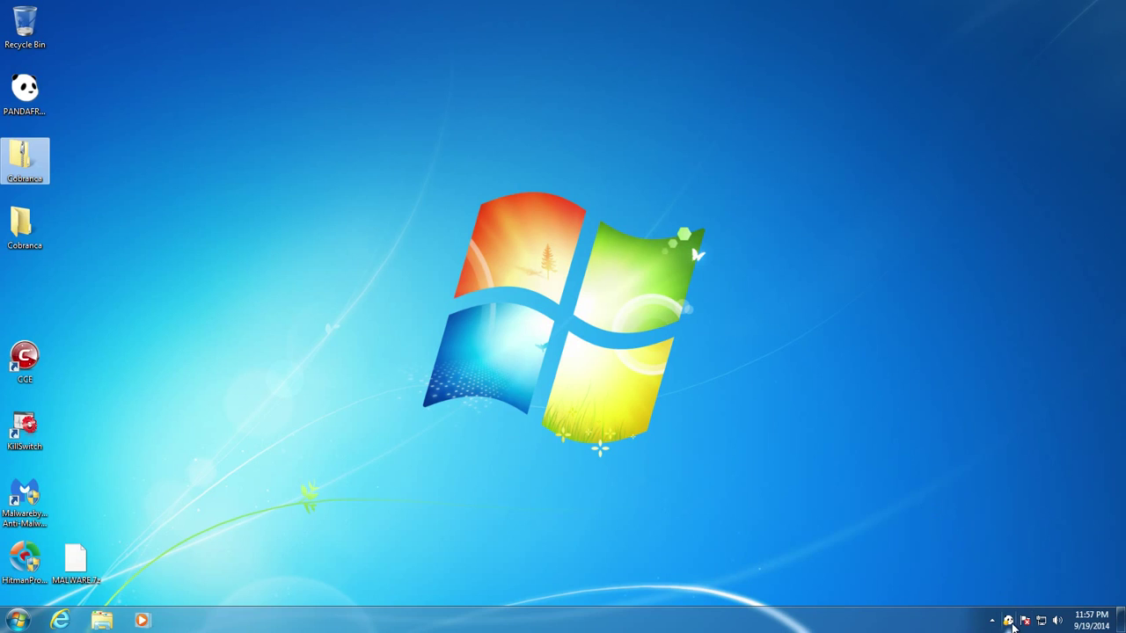
# Step: Open Panda Free Antivirus, view its pending notification and restart the computer from it
pyautogui.click(1011, 625)
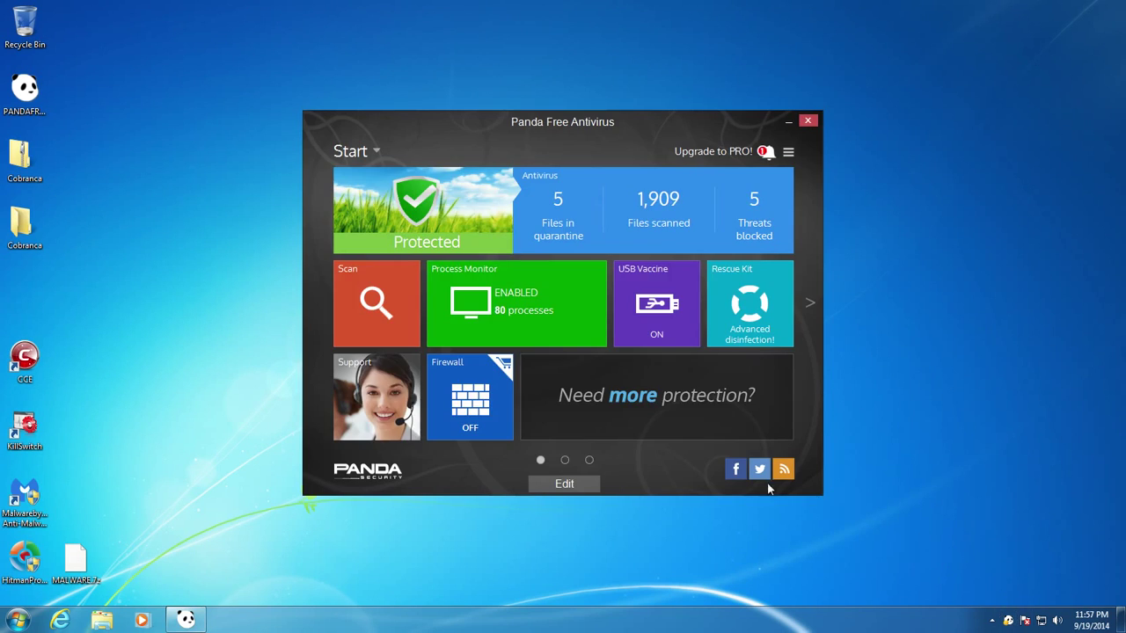
pyautogui.click(538, 352)
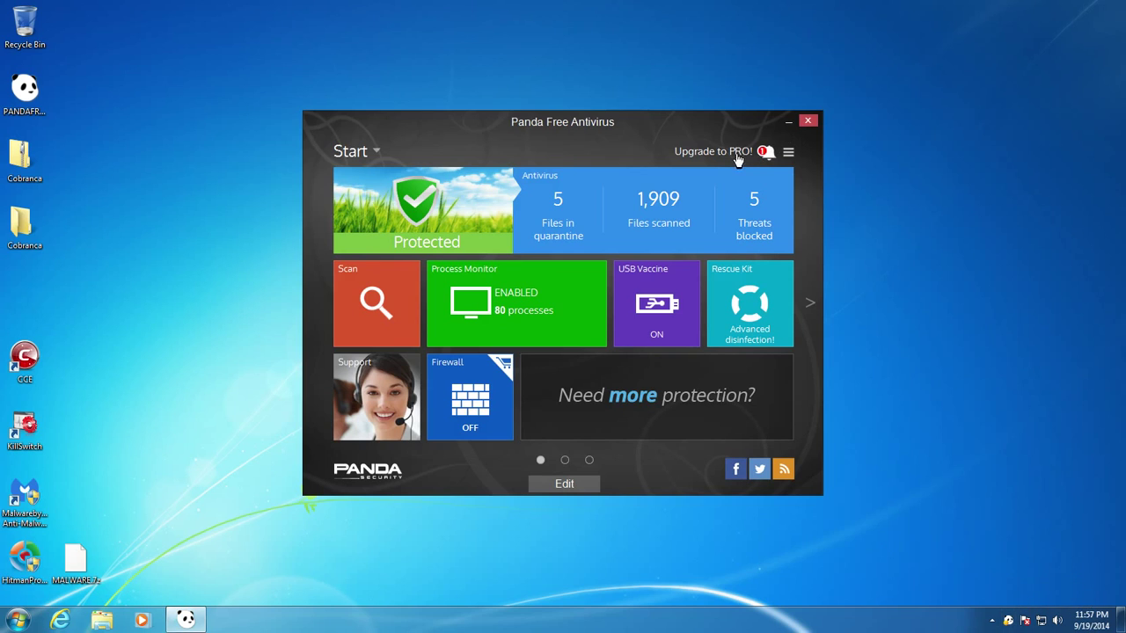
pyautogui.click(766, 152)
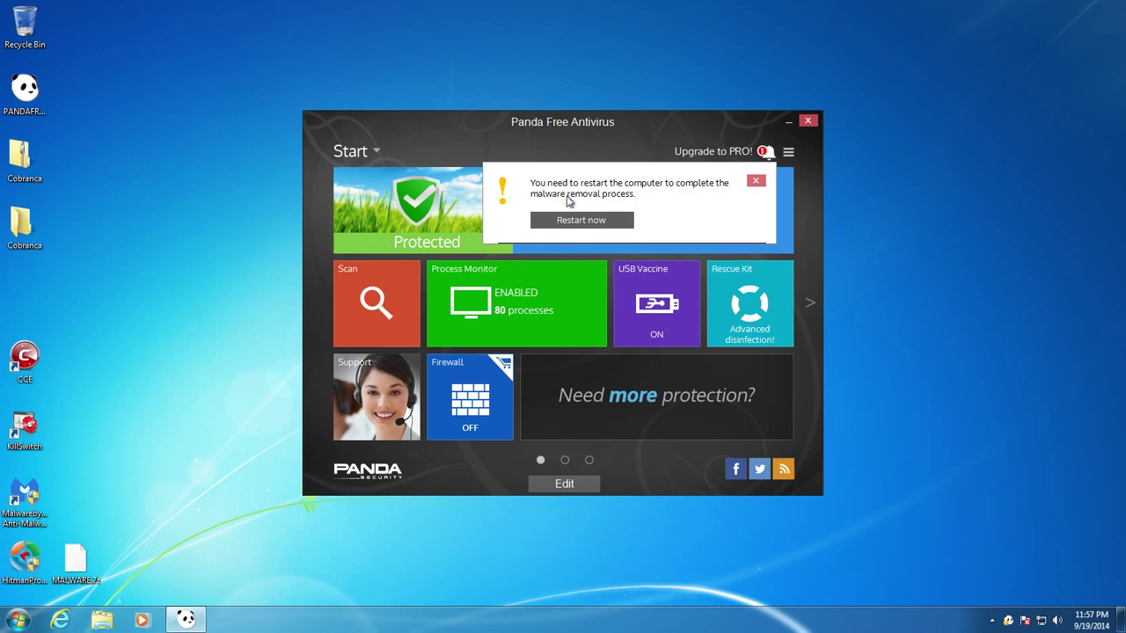
pyautogui.click(562, 220)
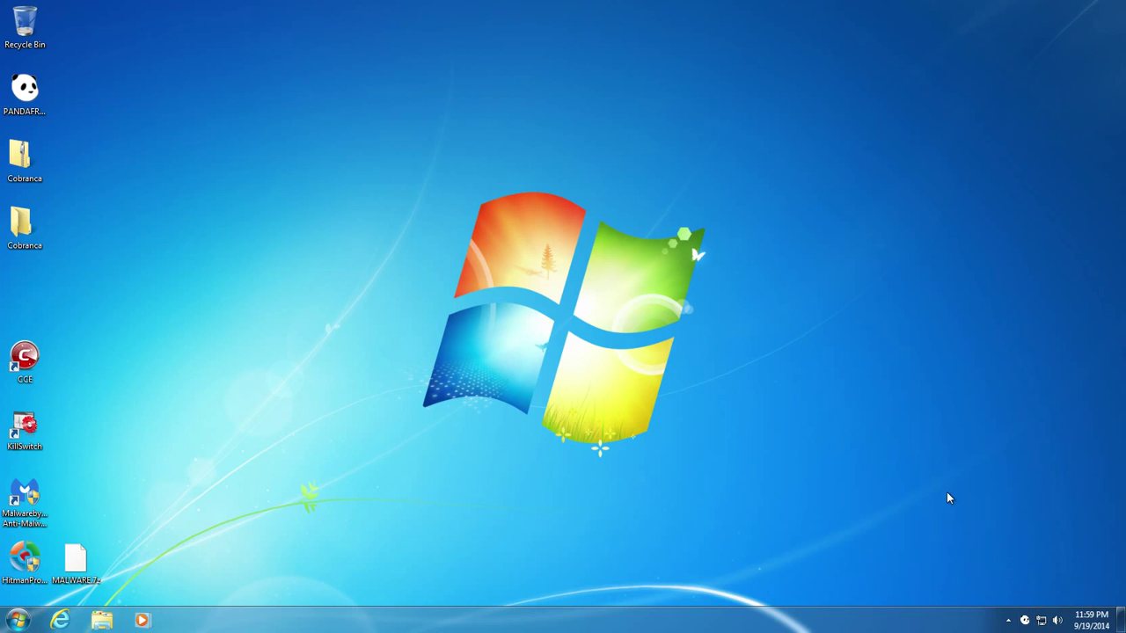
# Step: Stop the Panda Free Antivirus protection
pyautogui.rightClick(74, 571)
pyautogui.click(445, 466)
pyautogui.rightClick(1025, 620)
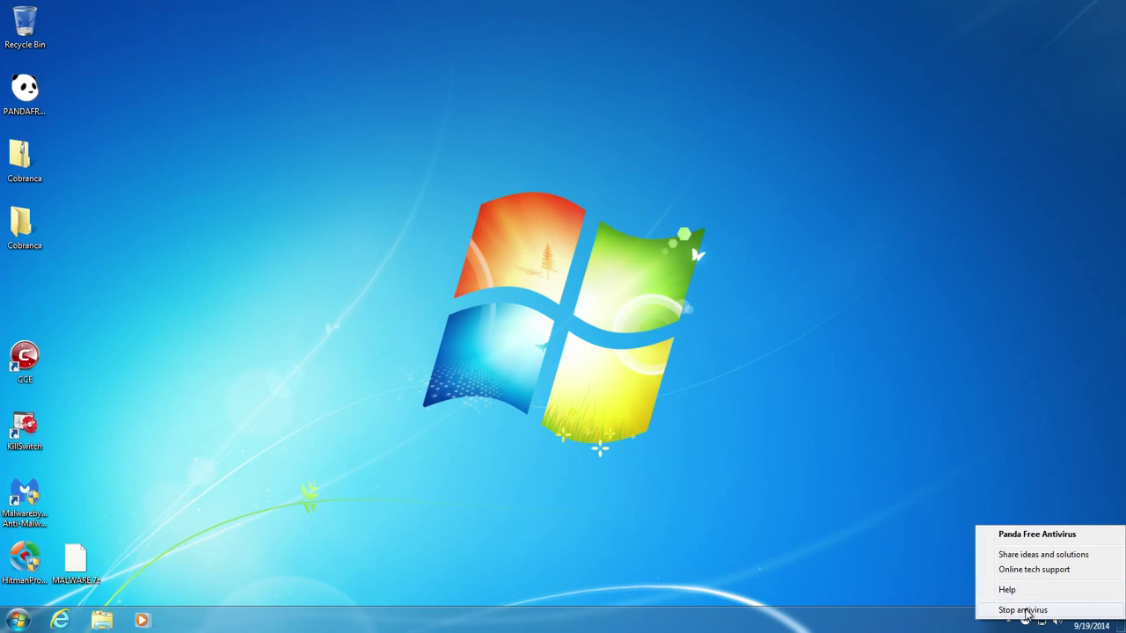
pyautogui.click(1026, 610)
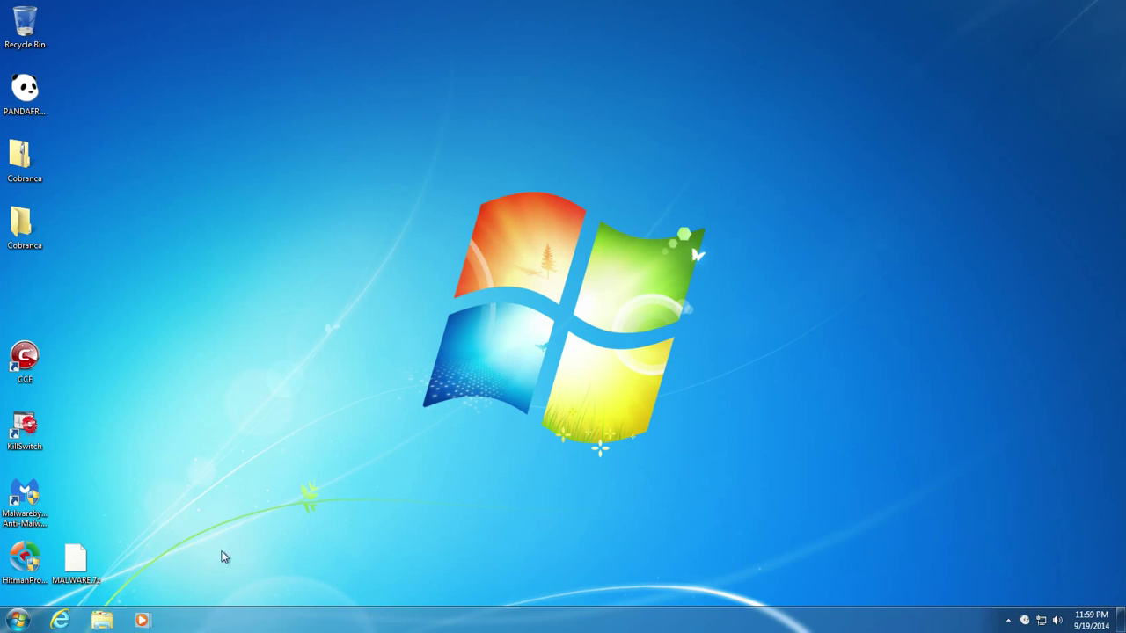
# Step: Extract MALWARE.7z with 7-Zip into a MALWARE folder on the desktop, entering the archive password
pyautogui.click(76, 563)
pyautogui.rightClick(78, 562)
pyautogui.moveTo(176, 378)
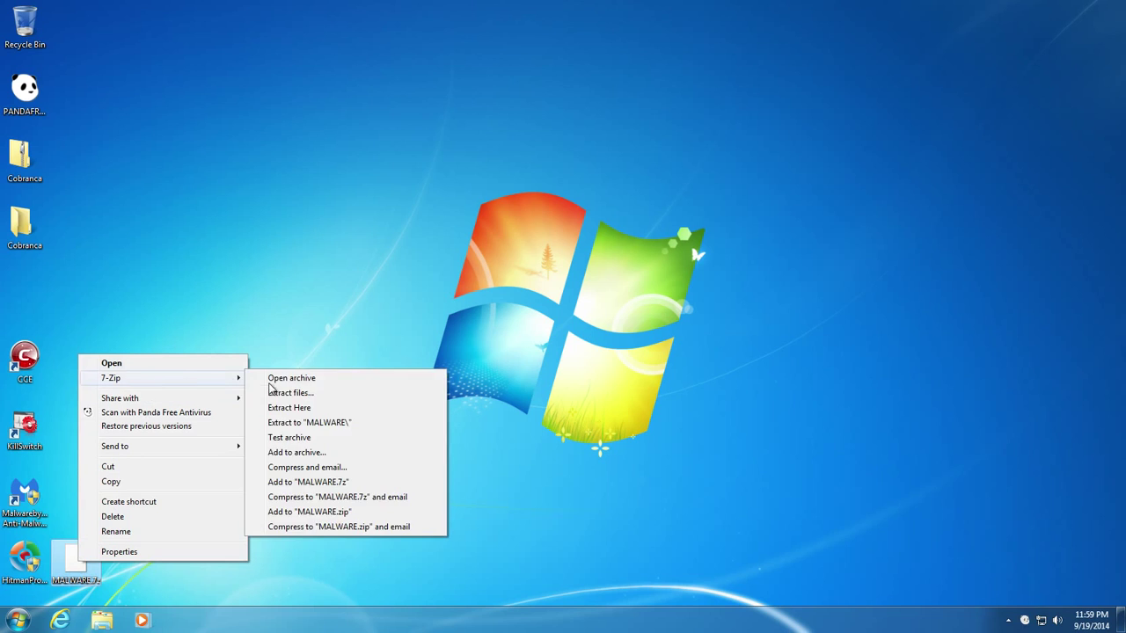
pyautogui.click(343, 423)
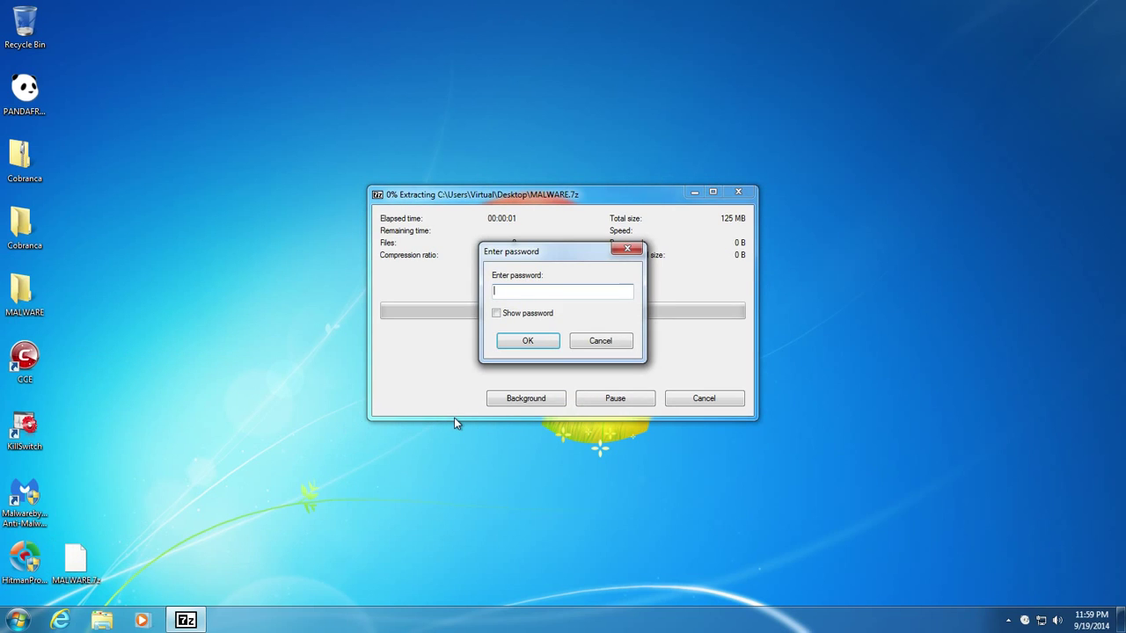
pyautogui.write('****')
pyautogui.press('BackSpace')
pyautogui.press('BackSpace')
pyautogui.press('BackSpace')
pyautogui.press('BackSpace')
pyautogui.write('***')
pyautogui.press('Return')
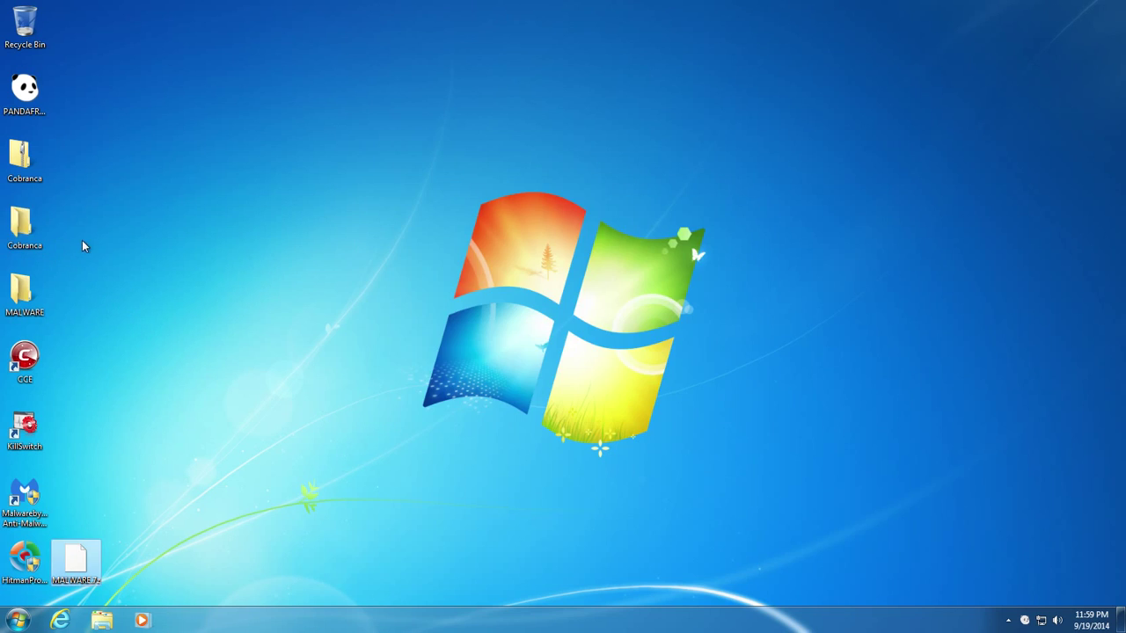
# Step: Delete the two Cobranca items from the desktop and place the MALWARE folder next to the MALWARE.7z archive
pyautogui.moveTo(83, 246); pyautogui.dragTo(44, 163)
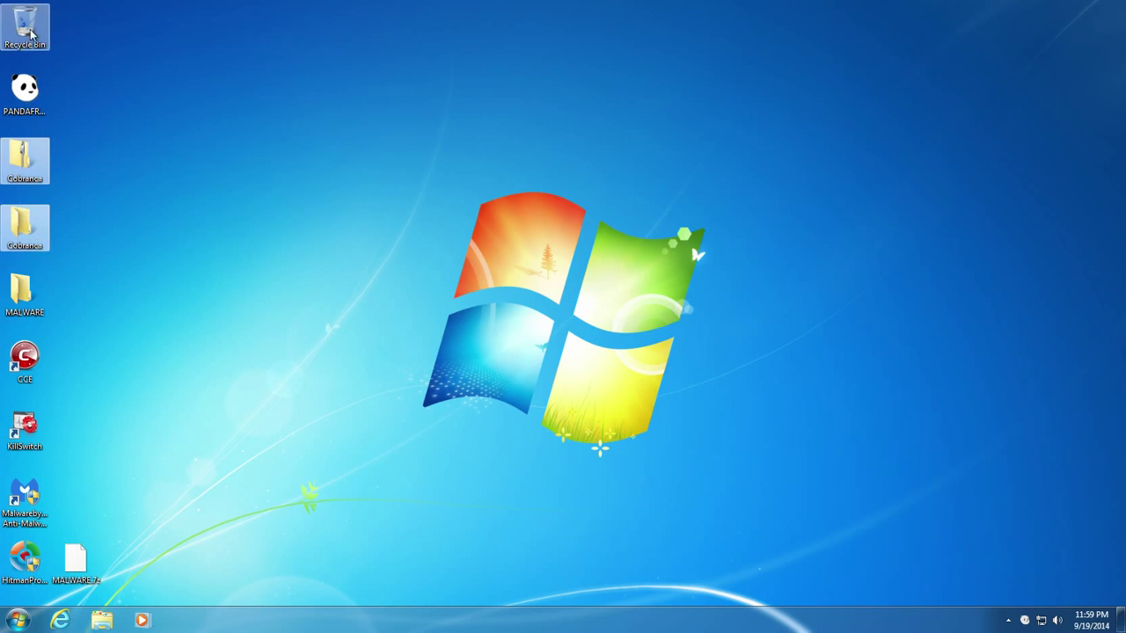
pyautogui.press('Delete')
pyautogui.moveTo(25, 294); pyautogui.dragTo(130, 567)
pyautogui.rightClick(134, 569)
pyautogui.click(132, 570)
# Step: Open the inner MALWARE folder to check how many samples it holds, and close the window
pyautogui.doubleClick(130, 567)
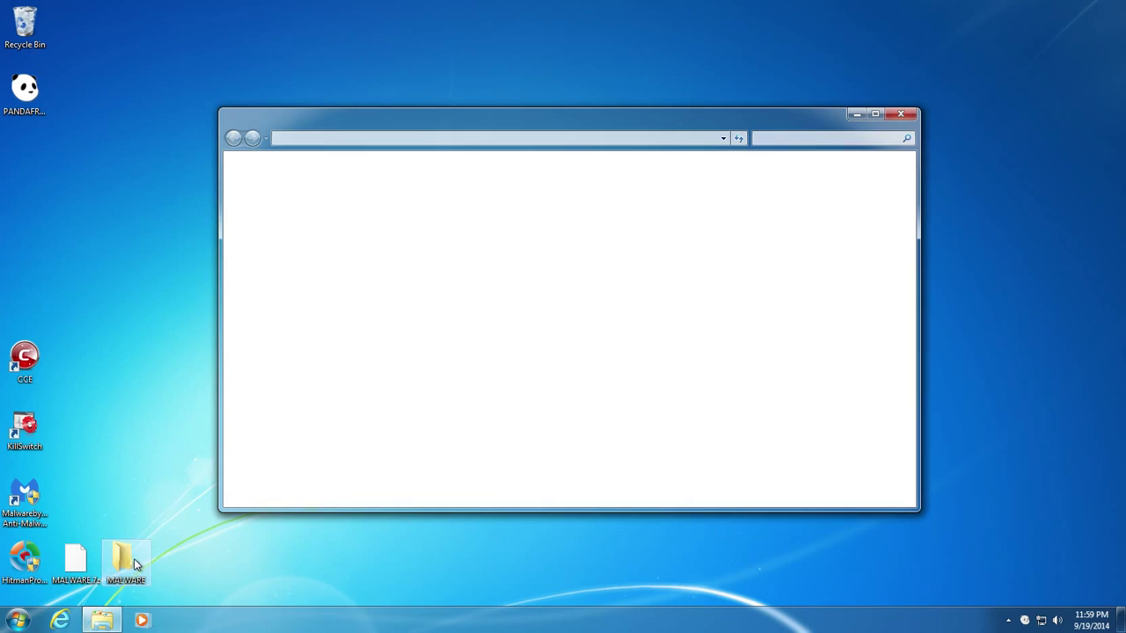
pyautogui.doubleClick(376, 201)
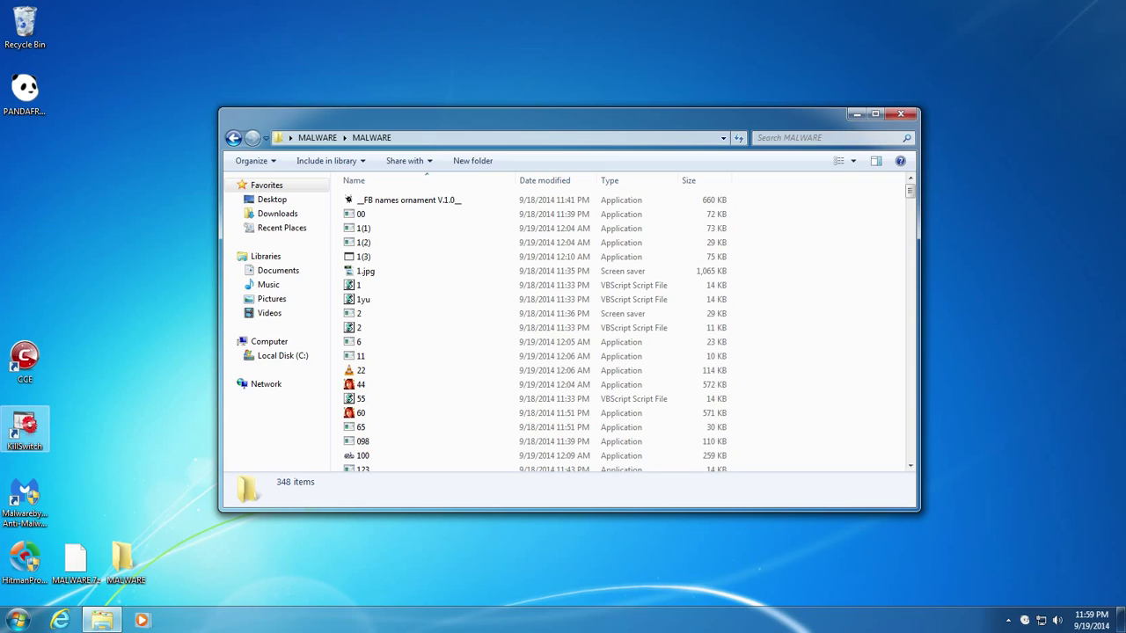
pyautogui.click(903, 114)
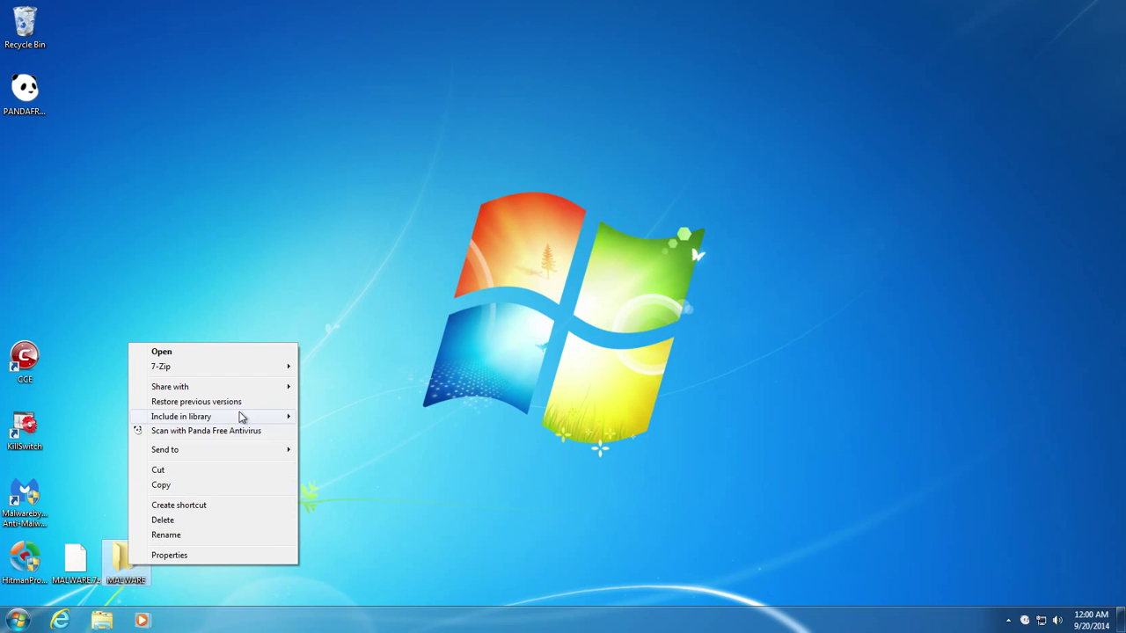
# Step: Scan the desktop MALWARE folder with Panda Free Antivirus, close the scan results and open the inner MALWARE folder
pyautogui.click(222, 436)
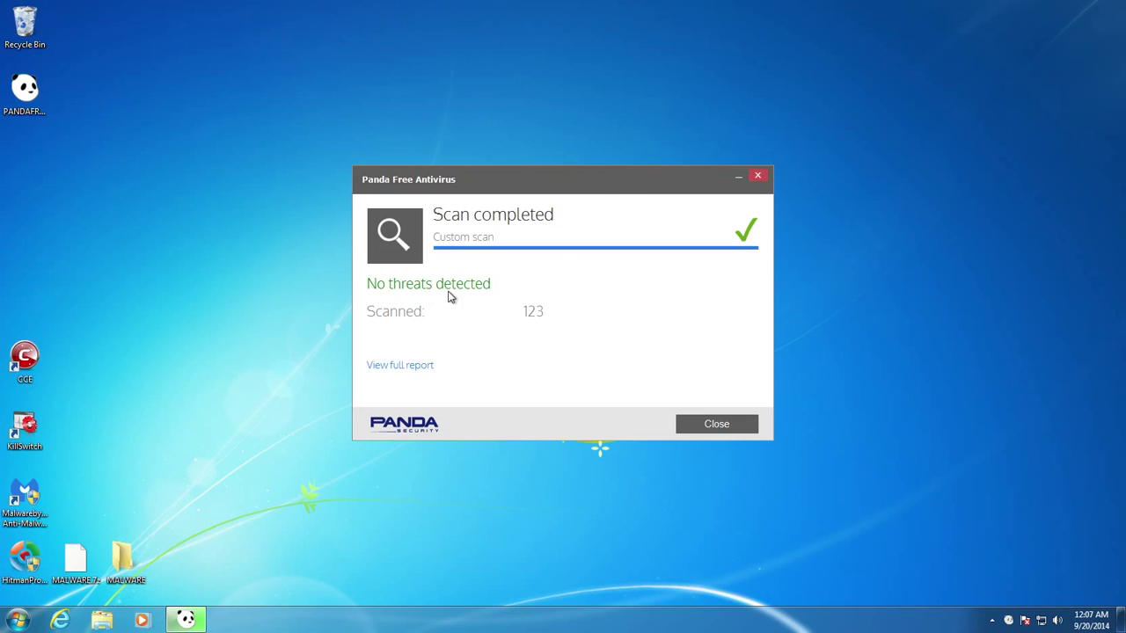
pyautogui.click(682, 424)
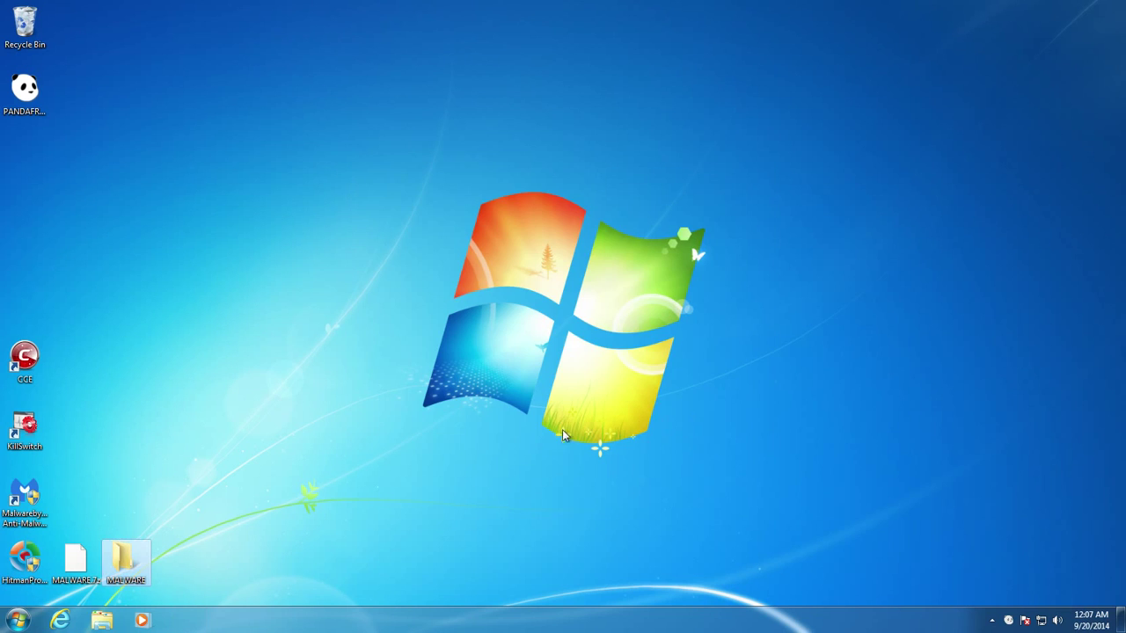
pyautogui.doubleClick(132, 566)
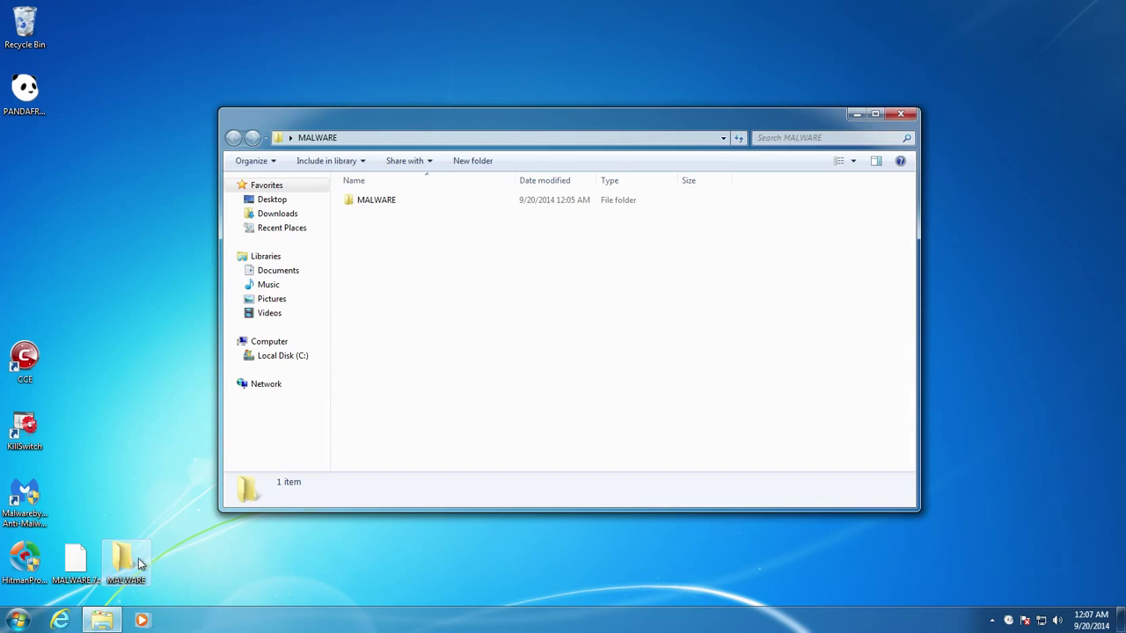
pyautogui.doubleClick(452, 204)
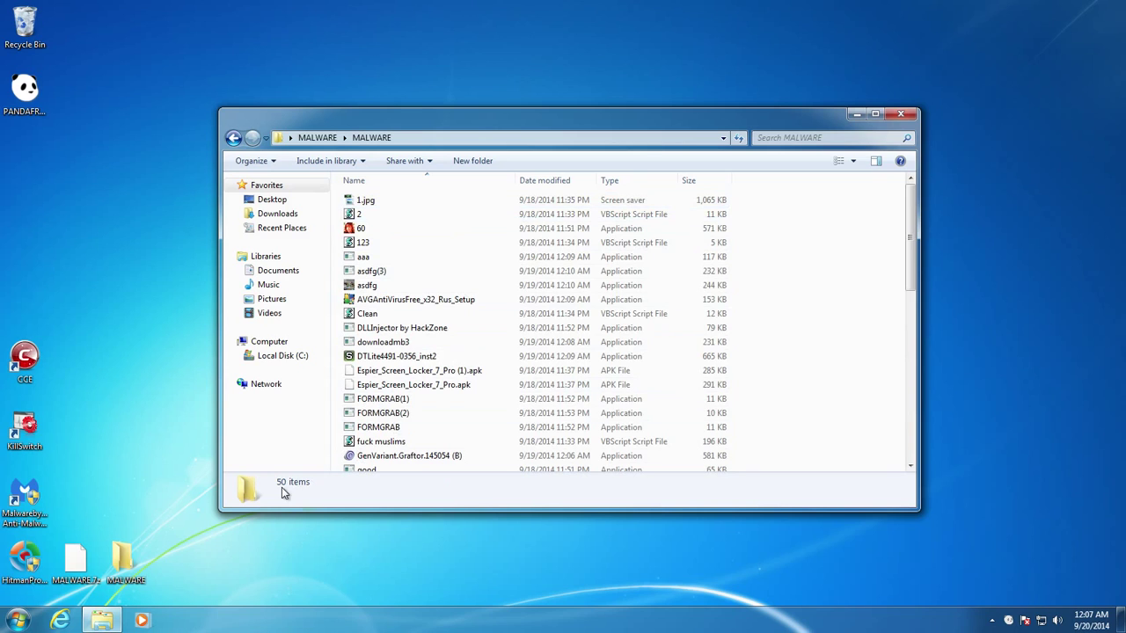
# Step: Calculate the detection ratio as 348-50 divided by 348 in Calculator, clear the result and close it
pyautogui.moveTo(2, 230); pyautogui.dragTo(539, 246)
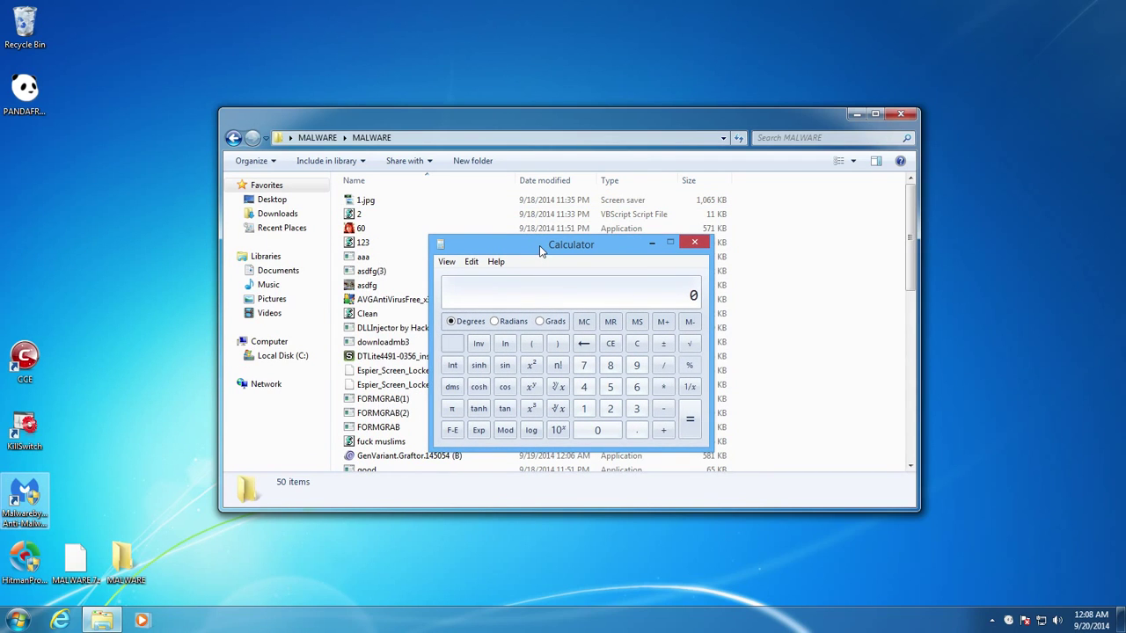
pyautogui.write('348-50')
pyautogui.press('Return')
pyautogui.write('/348')
pyautogui.press('Return')
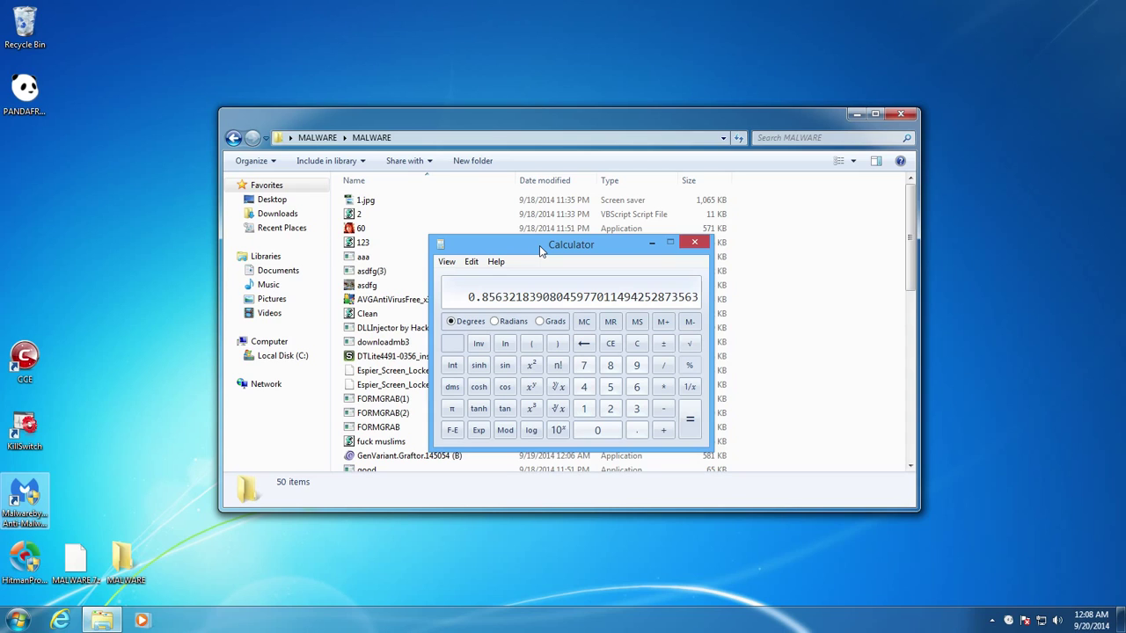
pyautogui.moveTo(538, 244); pyautogui.dragTo(556, 210)
pyautogui.click(642, 310)
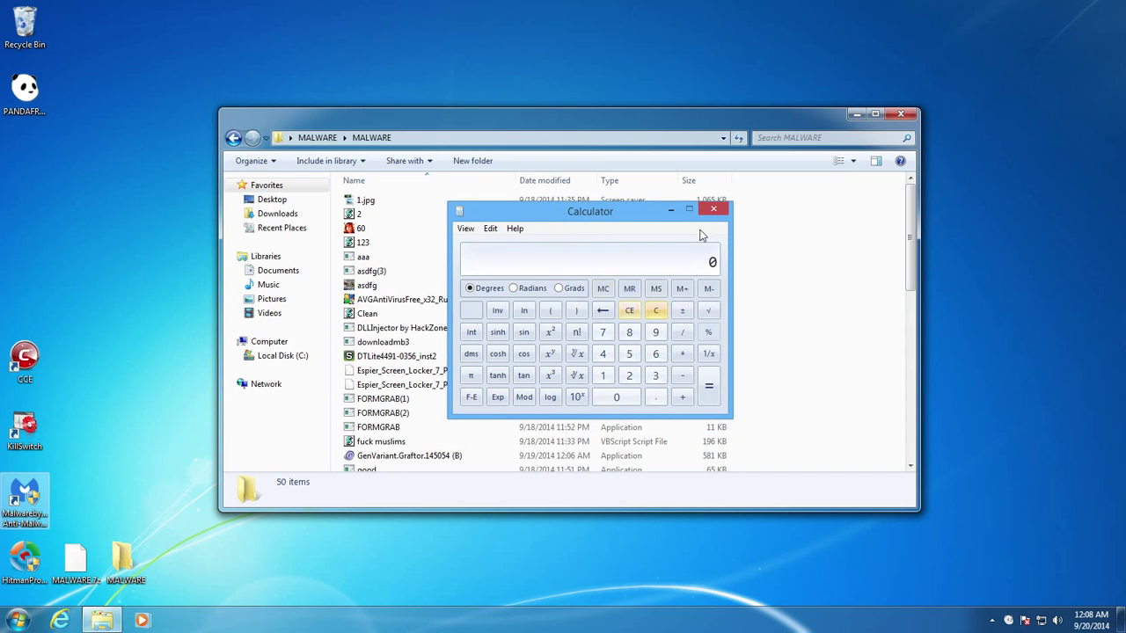
pyautogui.click(713, 209)
# Step: Look through the samples left in the inner MALWARE folder and shift its window aside
pyautogui.moveTo(911, 227)
pyautogui.mouseDown()
pyautogui.moveTo(910, 426)
pyautogui.moveTo(910, 229)
pyautogui.mouseUp()
pyautogui.scroll(1, 422, 324)
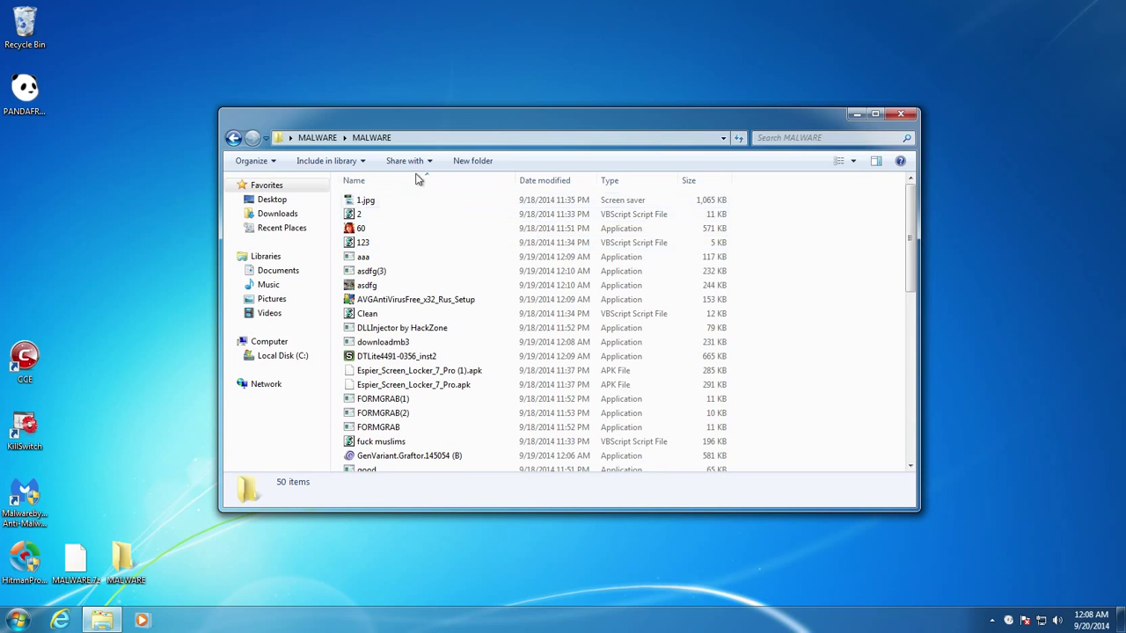
pyautogui.moveTo(435, 125); pyautogui.dragTo(480, 126)
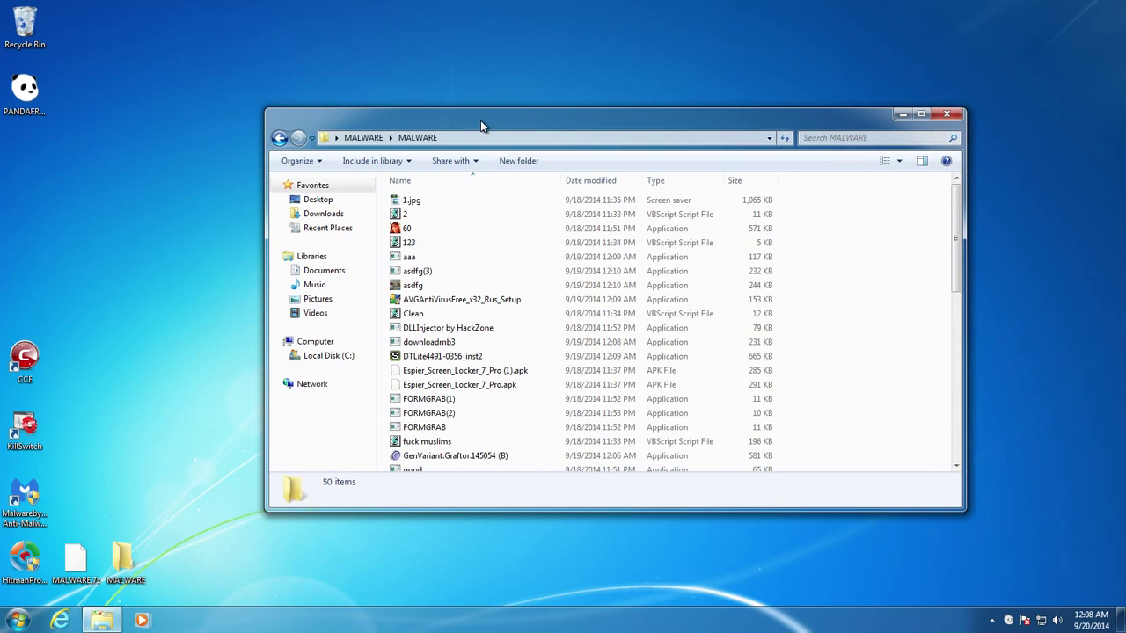
pyautogui.rightClick(1008, 621)
pyautogui.click(1024, 607)
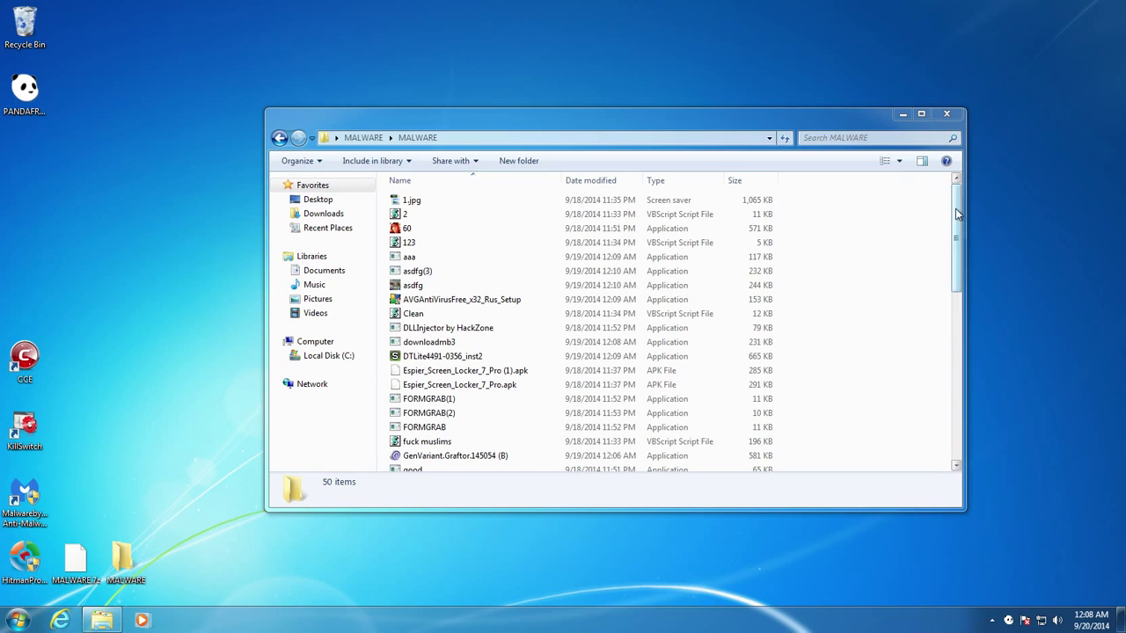
pyautogui.moveTo(955, 233)
pyautogui.mouseDown()
pyautogui.moveTo(958, 400)
pyautogui.moveTo(958, 231)
pyautogui.mouseUp()
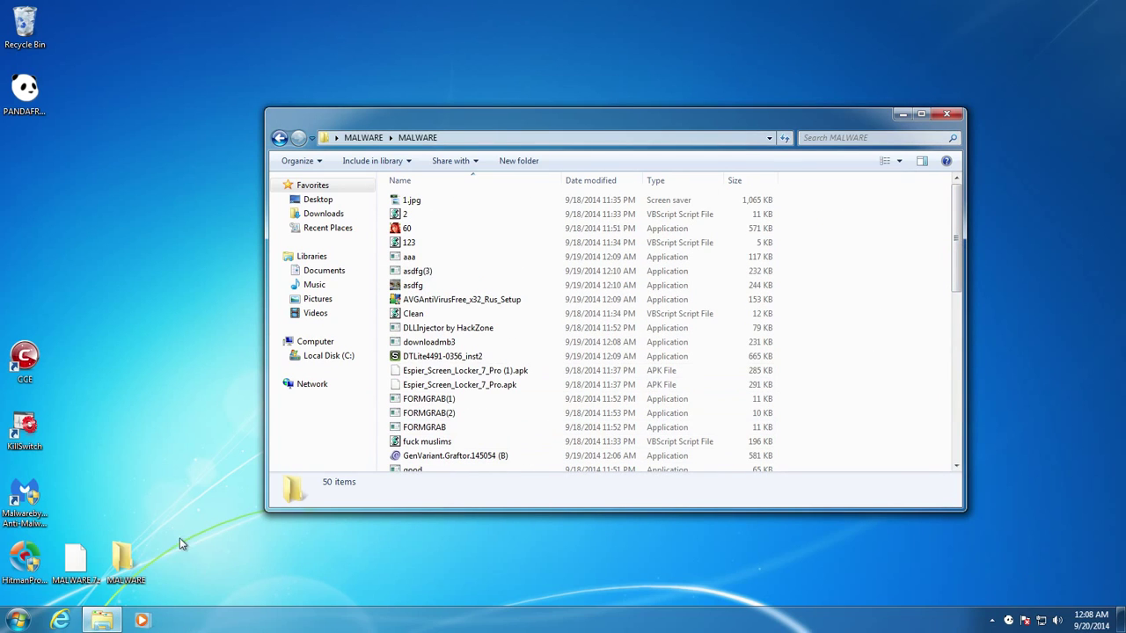
pyautogui.click(992, 620)
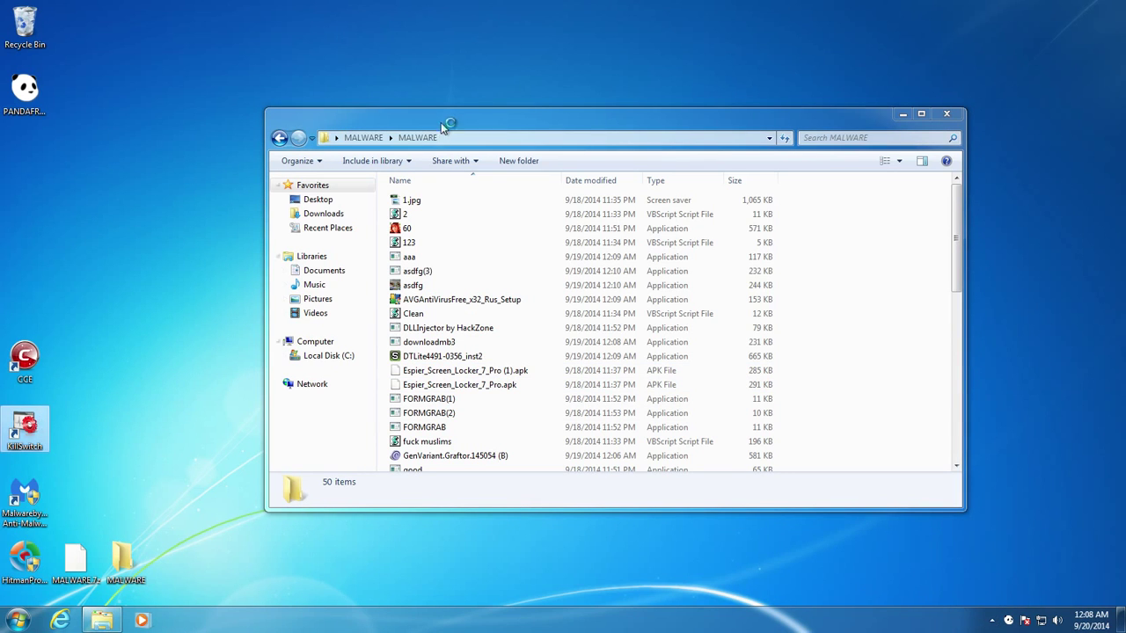
# Step: Open COMODO KillSwitch beside the MALWARE folder window, allowing it to make changes, and hide the safe processes
pyautogui.moveTo(443, 124); pyautogui.dragTo(192, 109)
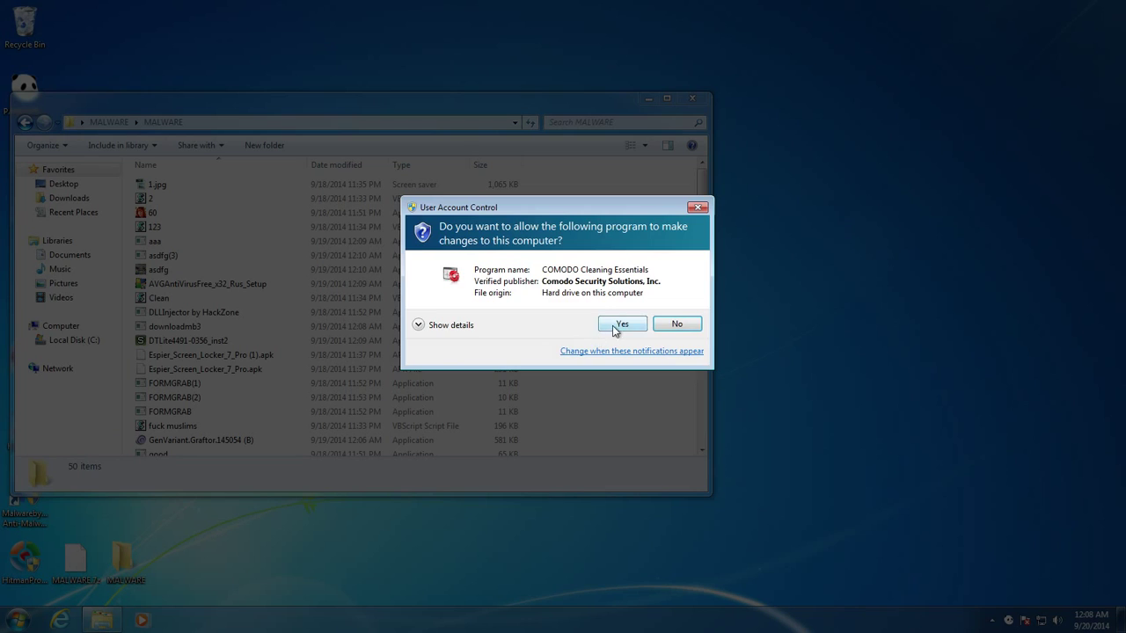
pyautogui.click(612, 327)
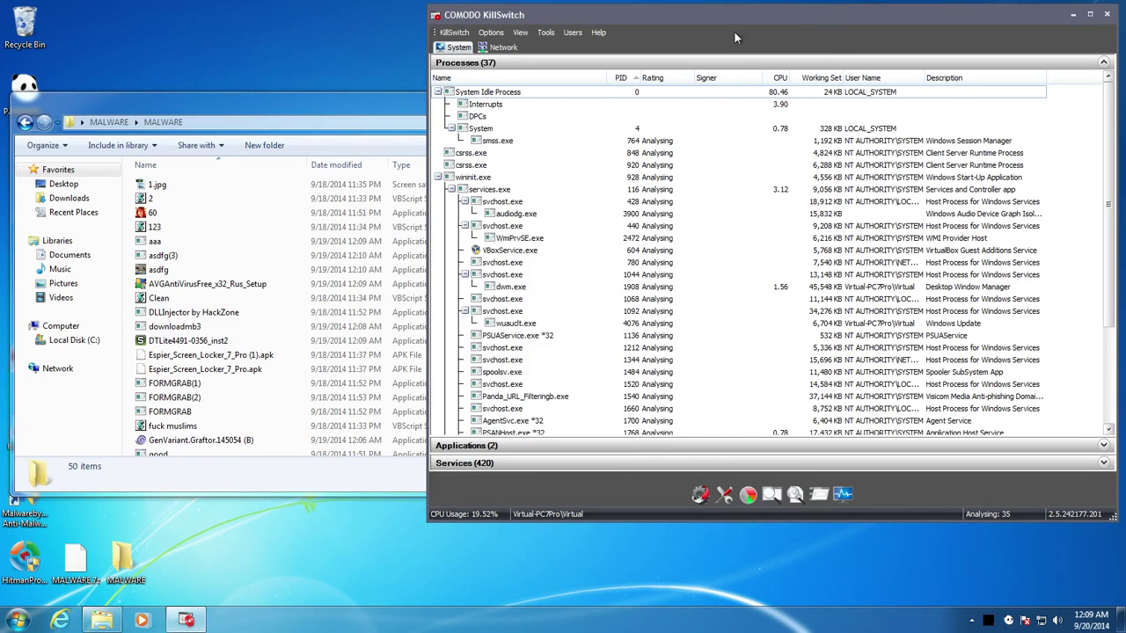
pyautogui.moveTo(424, 522); pyautogui.dragTo(735, 608)
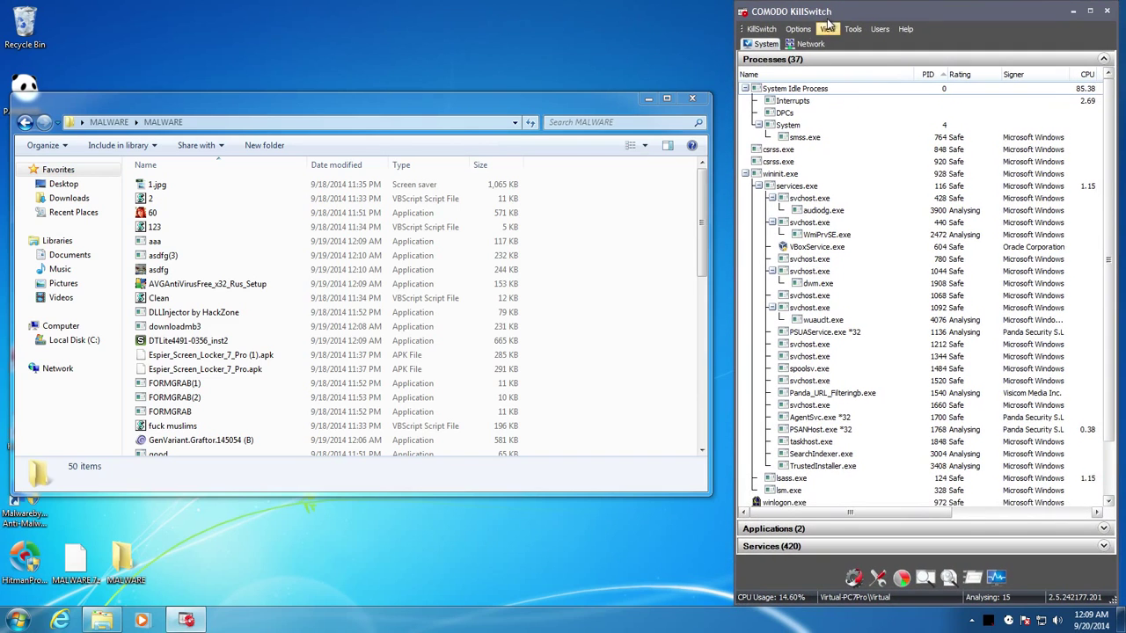
pyautogui.click(829, 29)
pyautogui.click(871, 75)
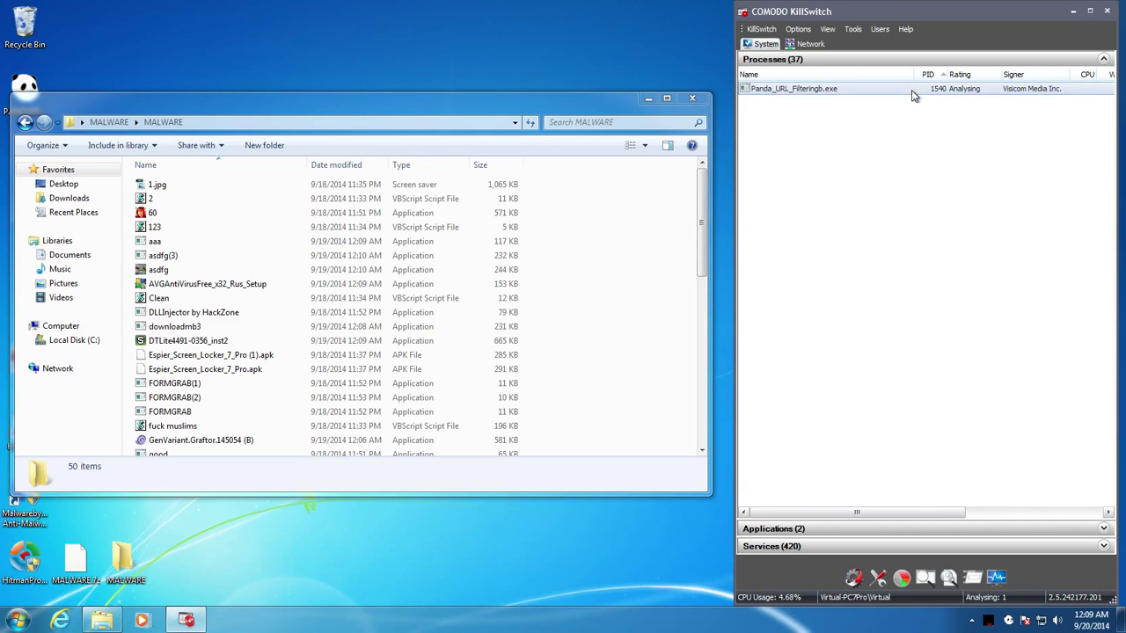
# Step: Run the samples 1.jpg and 2 from the inner MALWARE folder, dismissing the dialog raised by 1.jpg
pyautogui.click(479, 108)
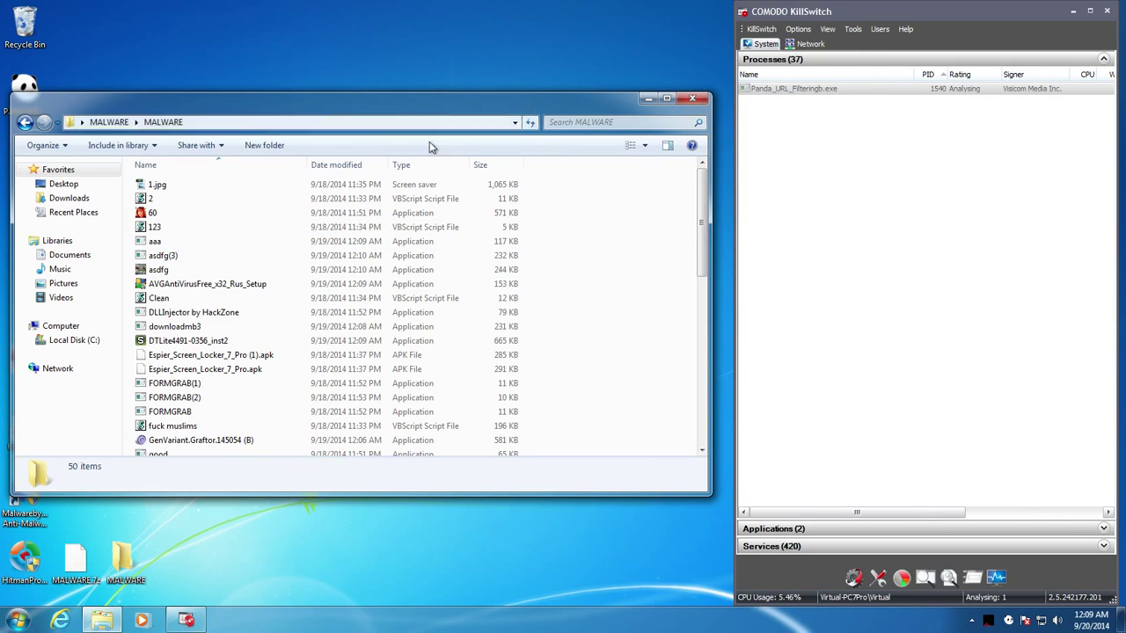
pyautogui.doubleClick(161, 187)
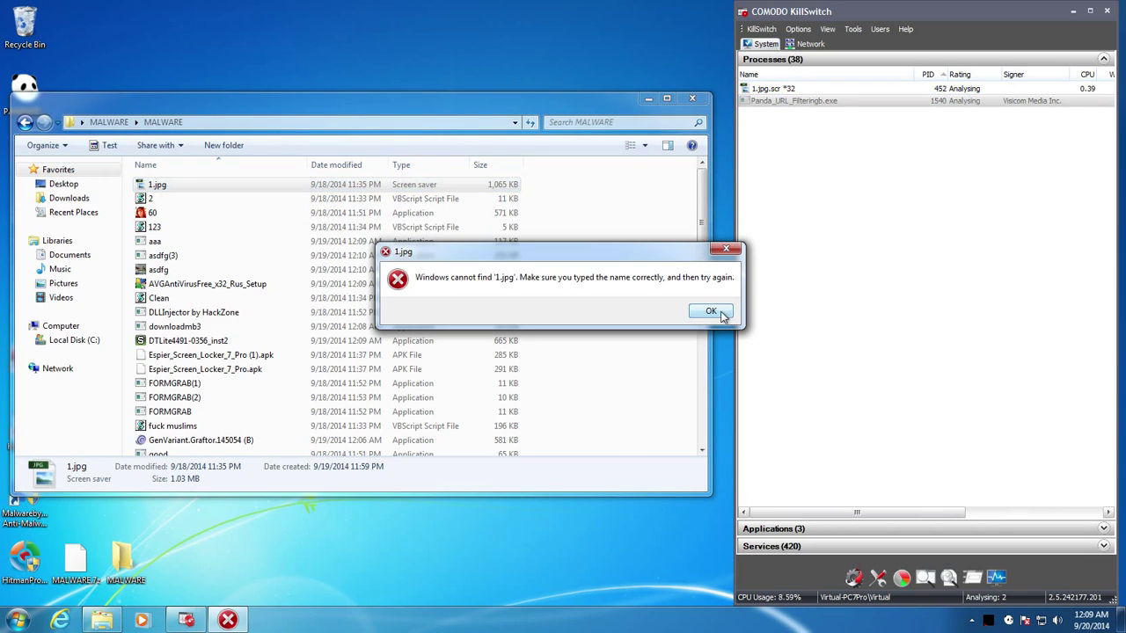
pyautogui.click(711, 312)
pyautogui.click(153, 201)
pyautogui.doubleClick(154, 202)
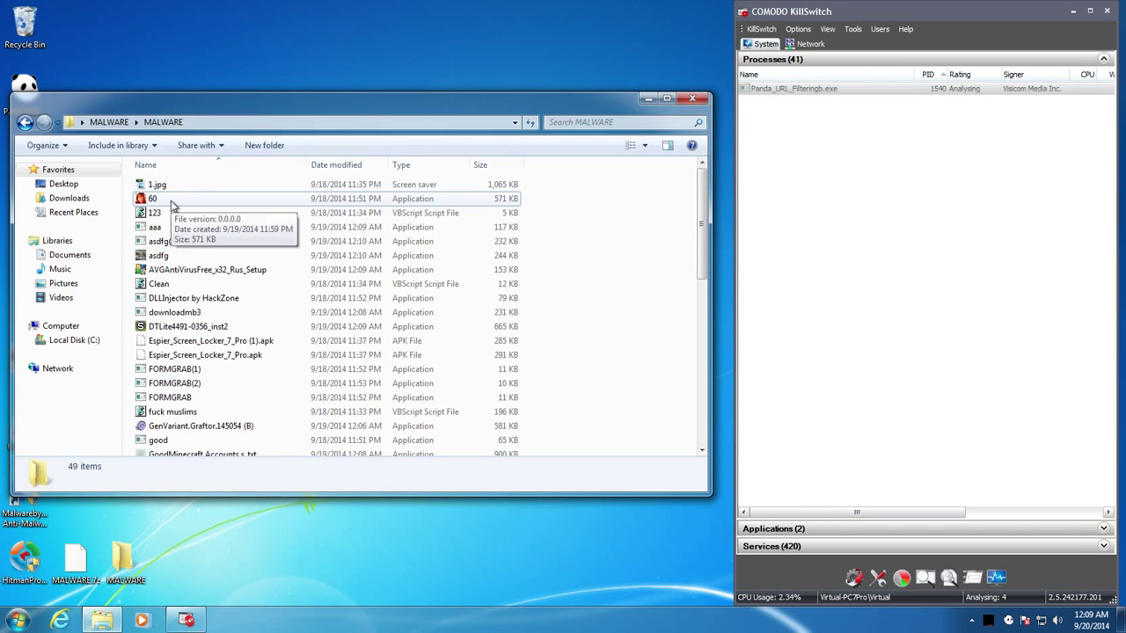
# Step: Run the samples 60, aaa and asdfg, cancelling the Windows problem check for each crashed program
pyautogui.doubleClick(173, 199)
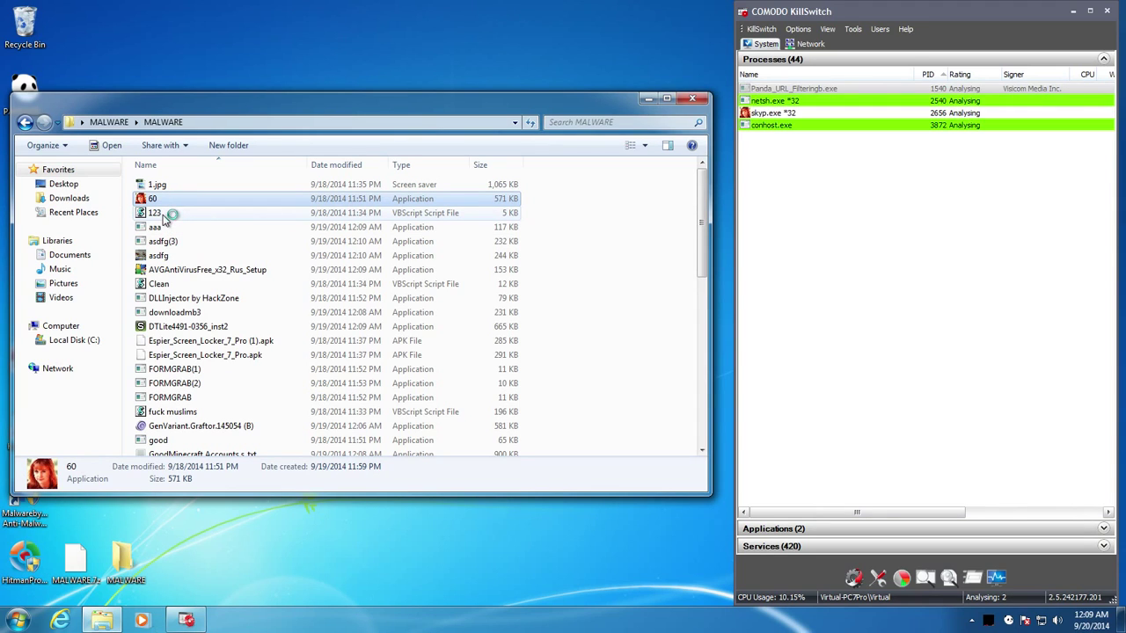
pyautogui.doubleClick(158, 225)
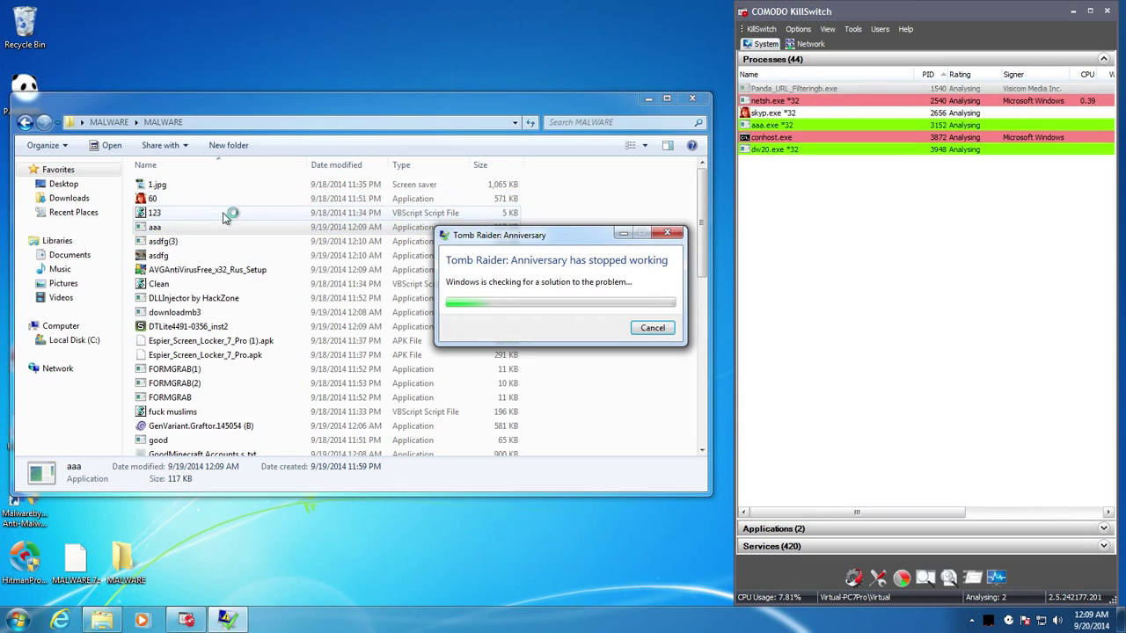
pyautogui.click(652, 327)
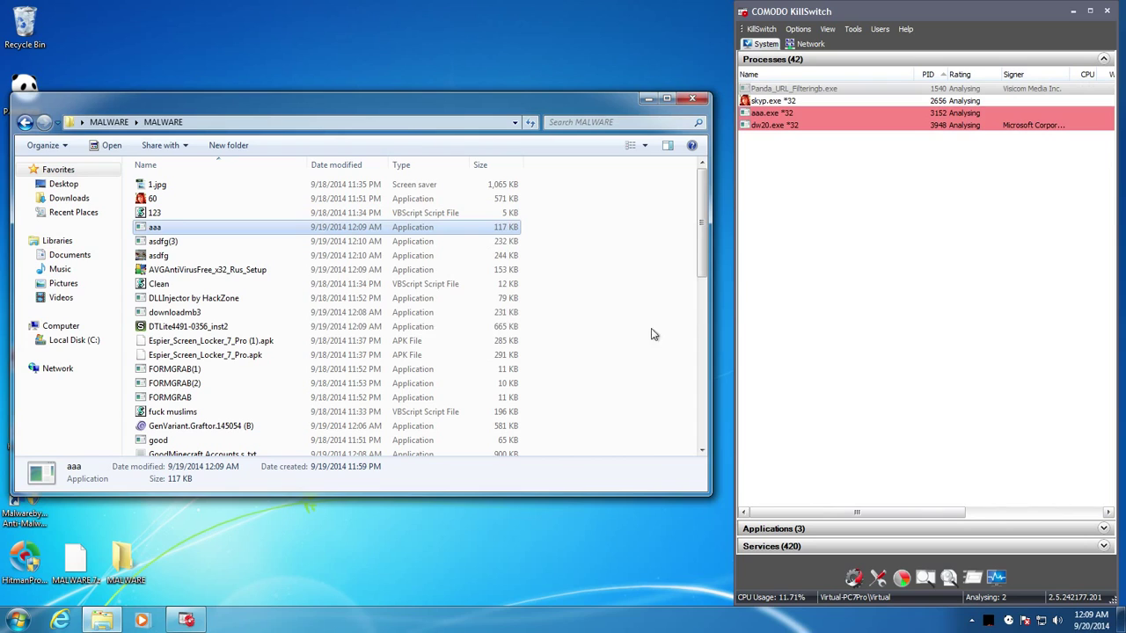
pyautogui.doubleClick(168, 256)
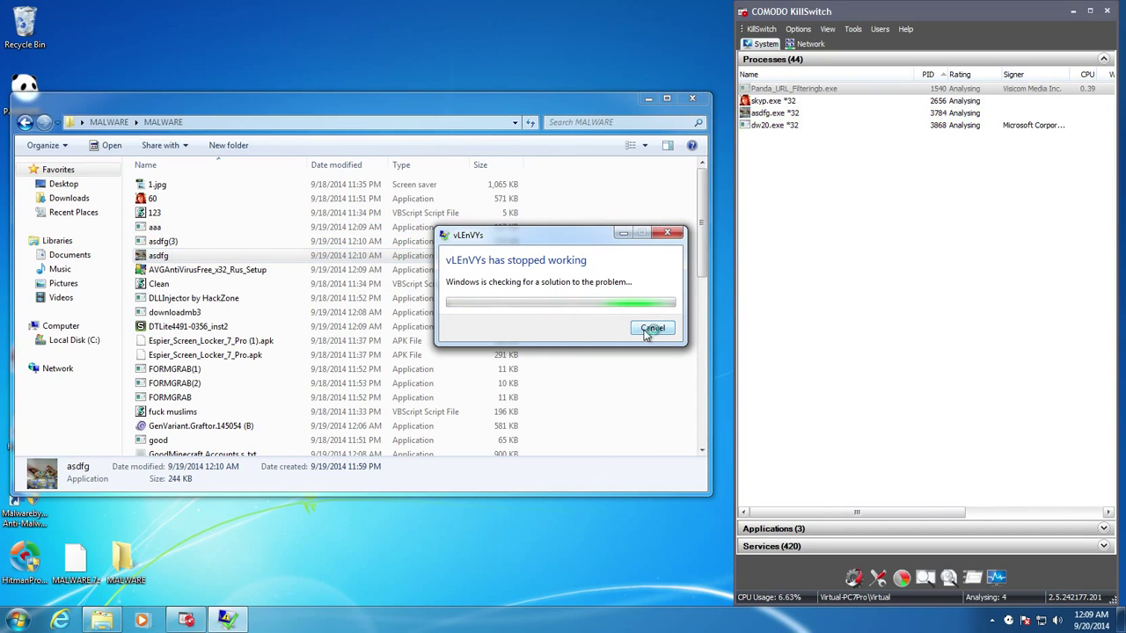
pyautogui.click(650, 330)
# Step: Run AVGAntiVirusFree_x32_Rus_Setup with permission to make changes, deselect the 360 Total Security offer and cancel the download
pyautogui.doubleClick(188, 269)
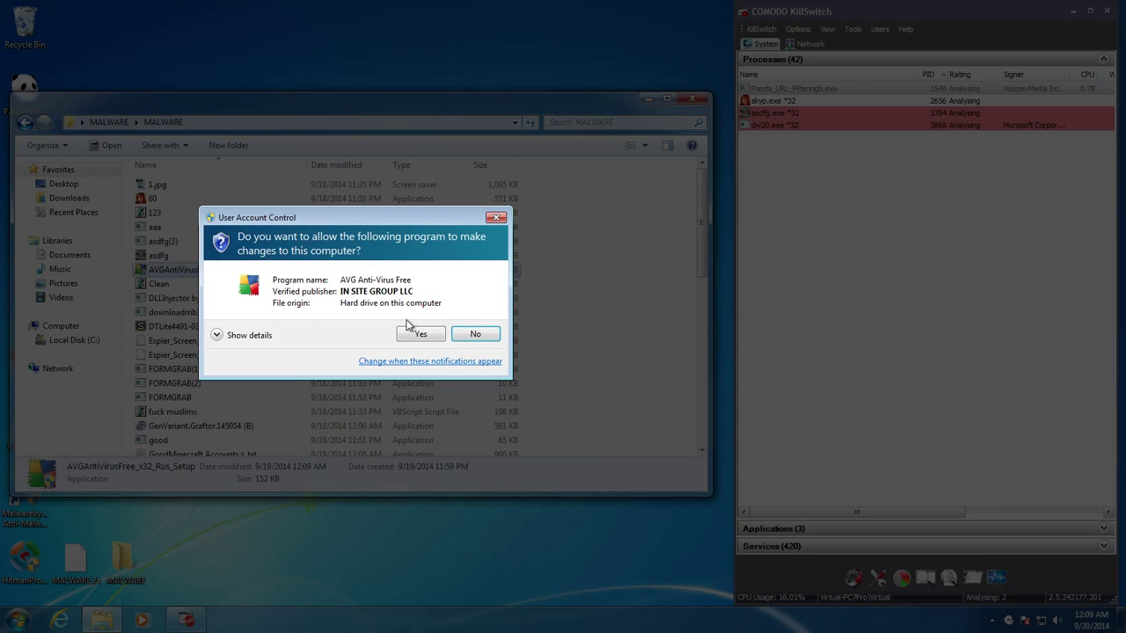
pyautogui.click(417, 335)
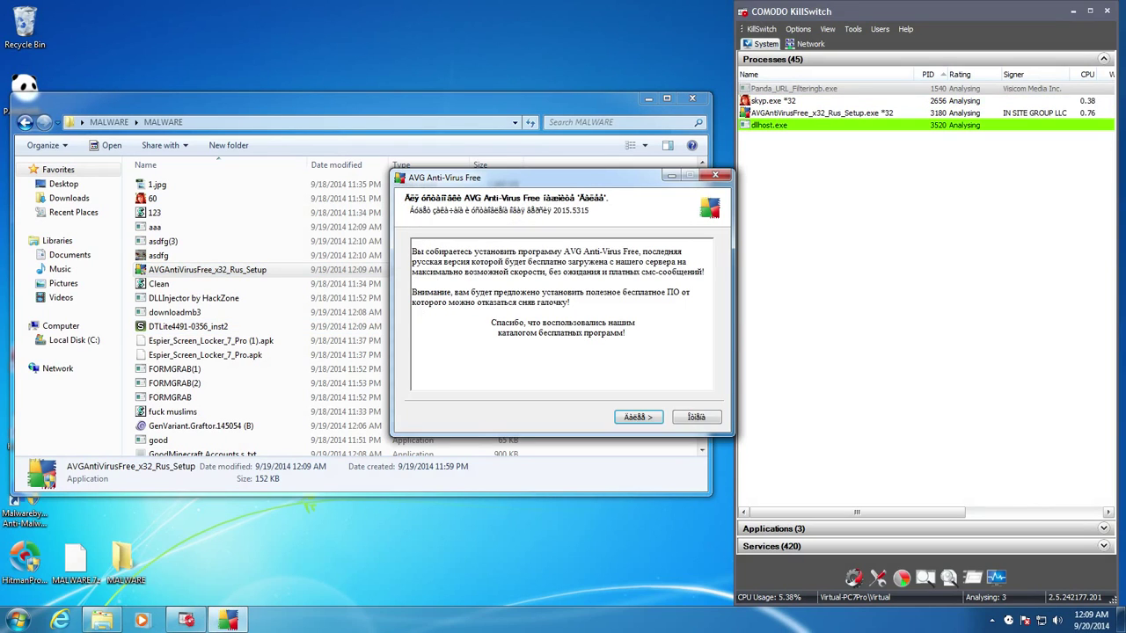
pyautogui.click(637, 419)
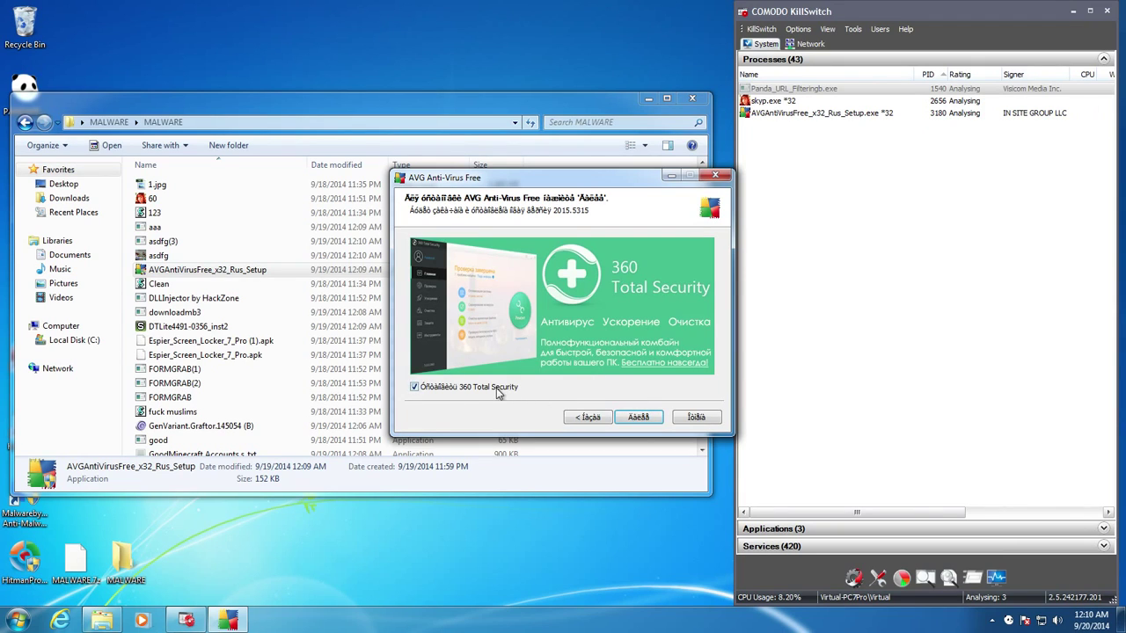
pyautogui.click(499, 389)
pyautogui.click(635, 417)
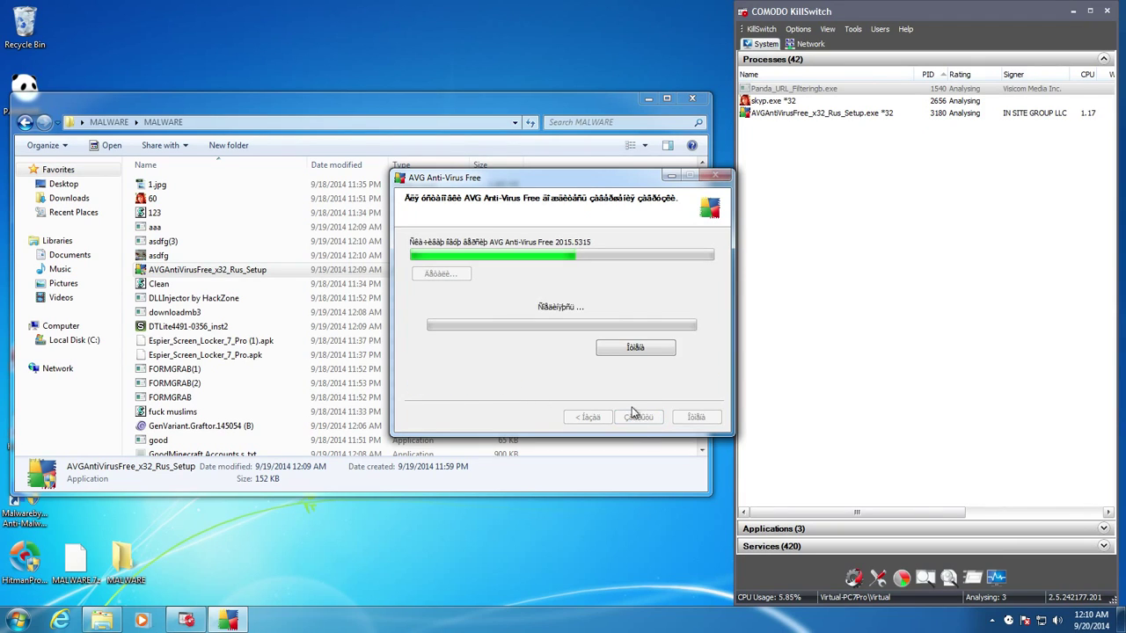
pyautogui.click(634, 351)
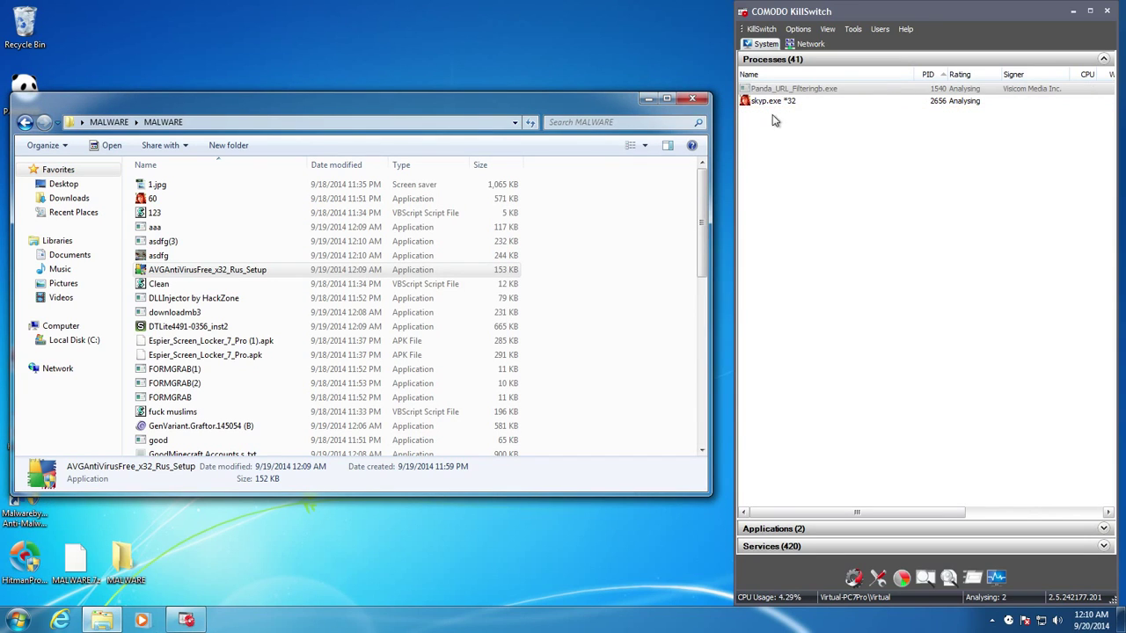
# Step: Run the samples Clean, DLLInjector by HackZone and downloadmb3
pyautogui.click(208, 294)
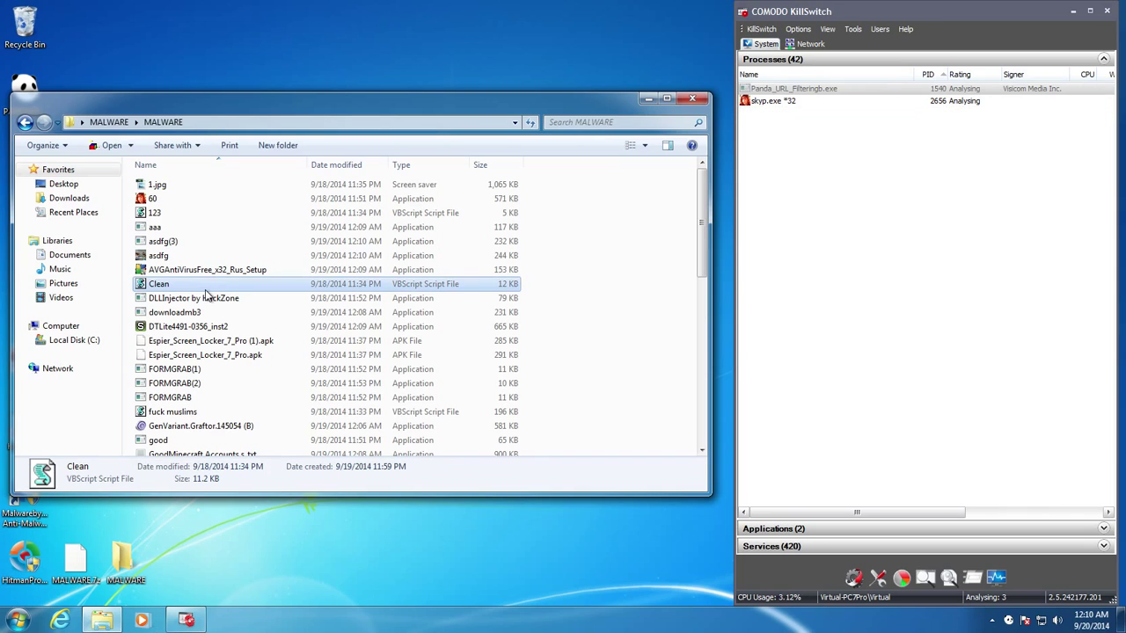
pyautogui.doubleClick(202, 301)
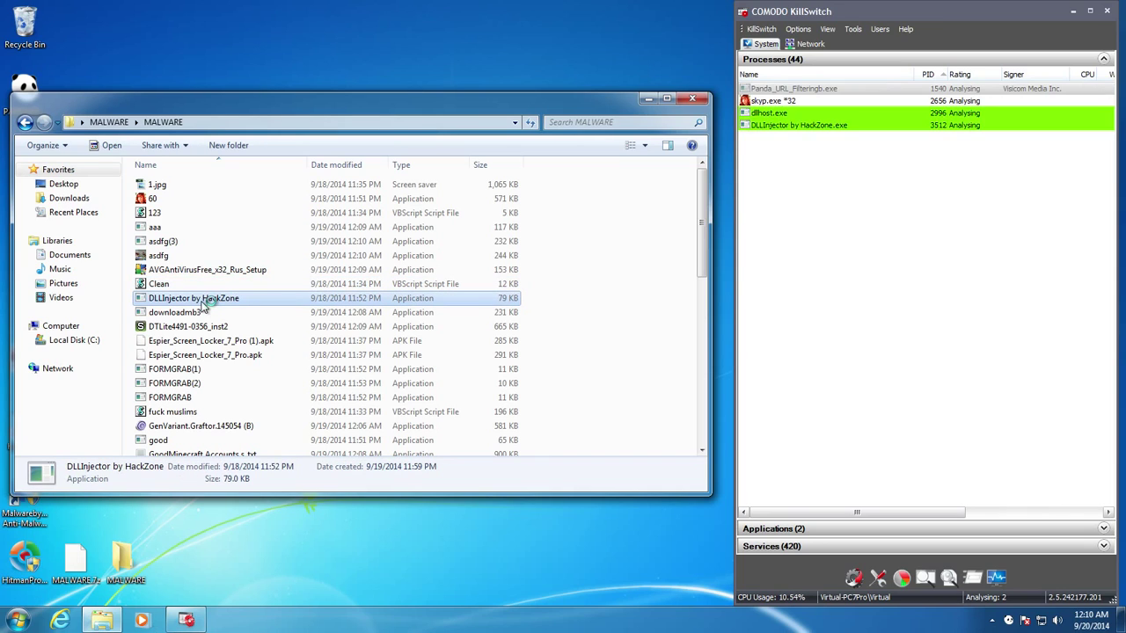
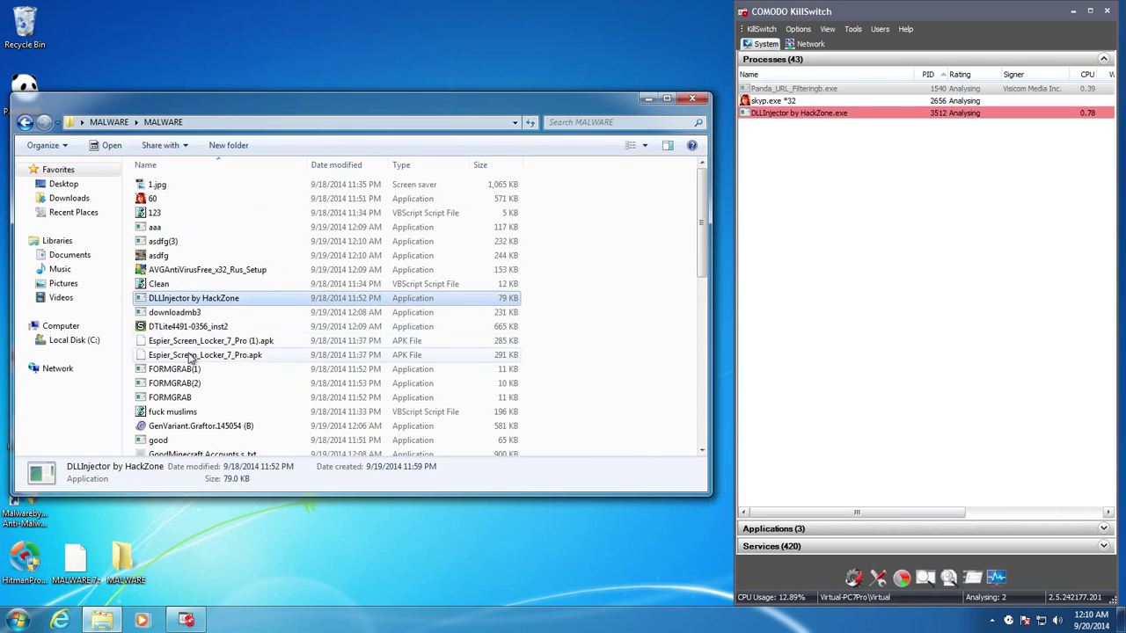
pyautogui.doubleClick(179, 314)
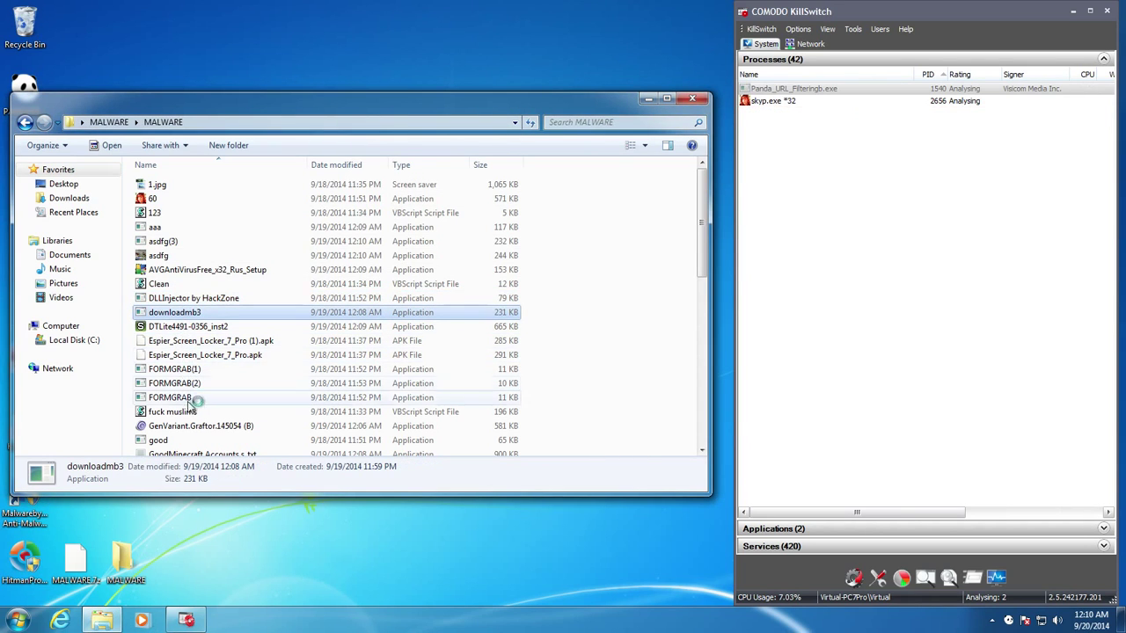
# Step: Run the samples good and gyan from the inner MALWARE folder
pyautogui.scroll(-2, 189, 421)
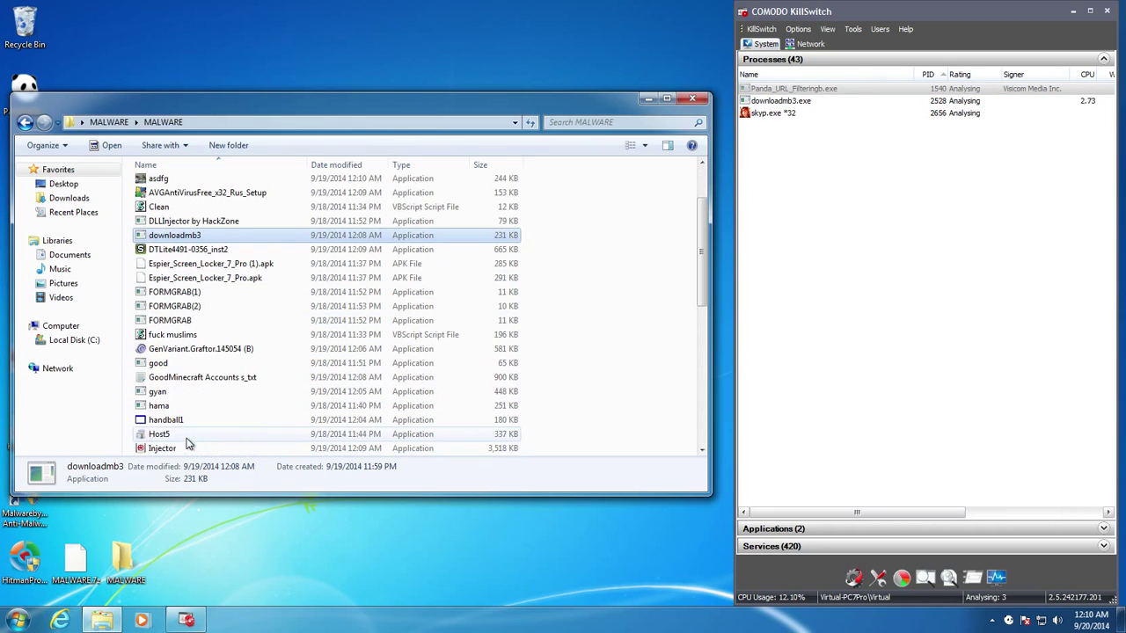
pyautogui.doubleClick(175, 366)
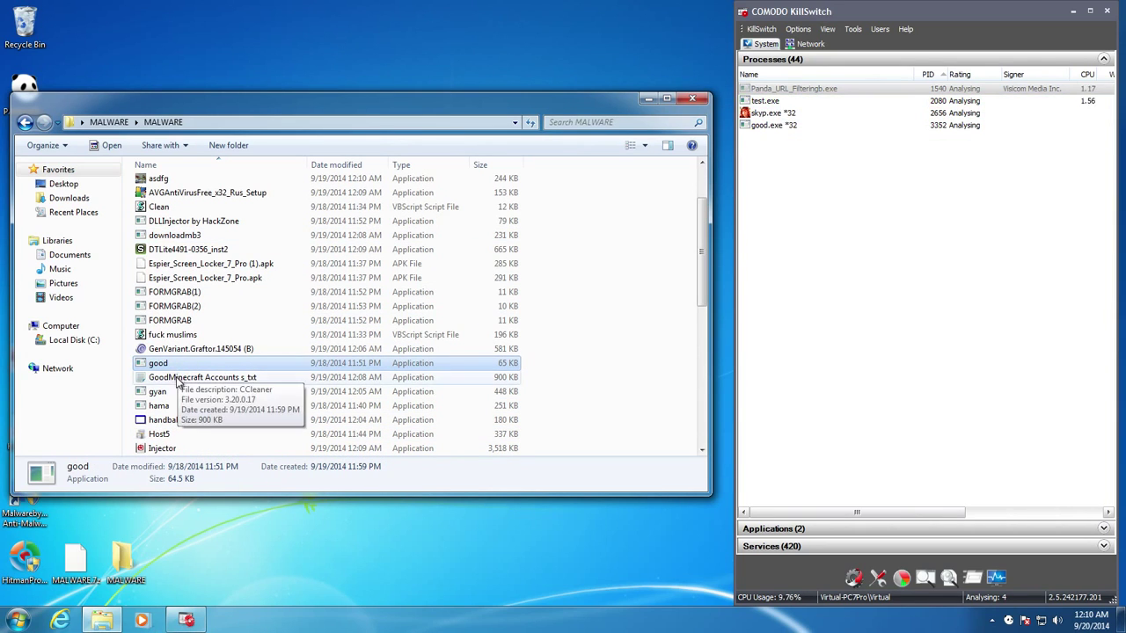
pyautogui.doubleClick(175, 393)
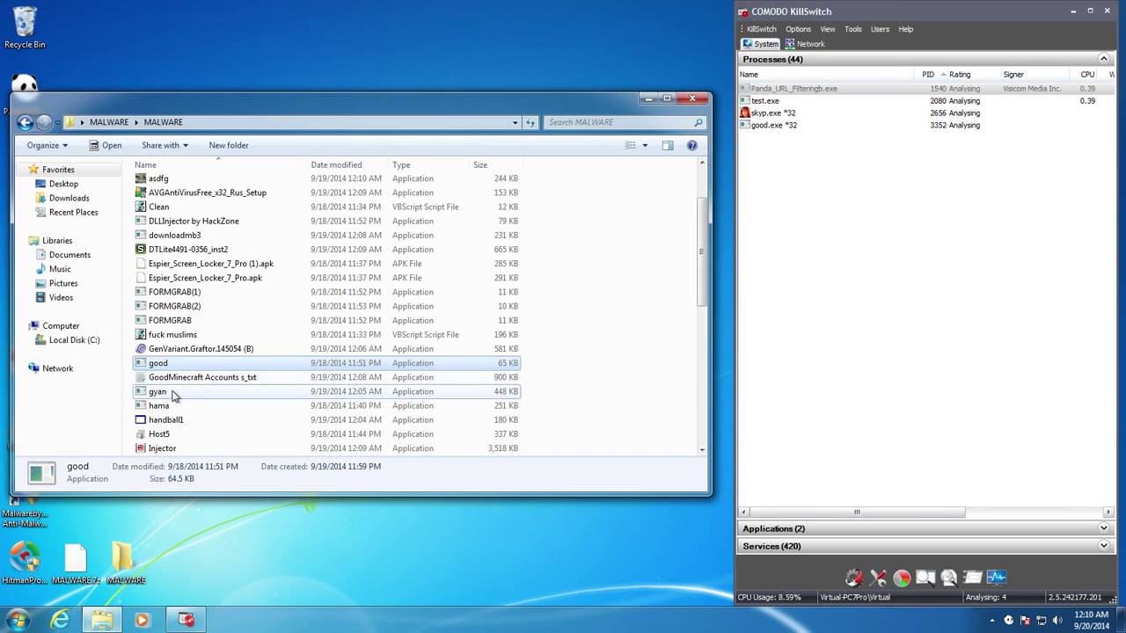
pyautogui.click(667, 361)
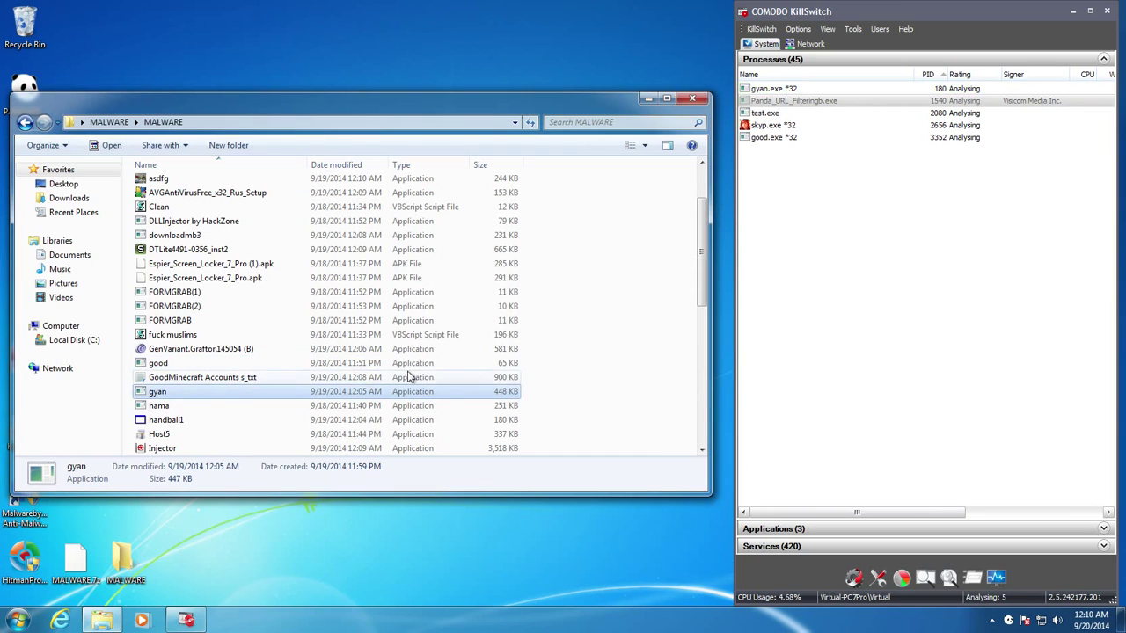
# Step: Run the samples hama and Host5 from the inner MALWARE folder
pyautogui.scroll(-2, 195, 396)
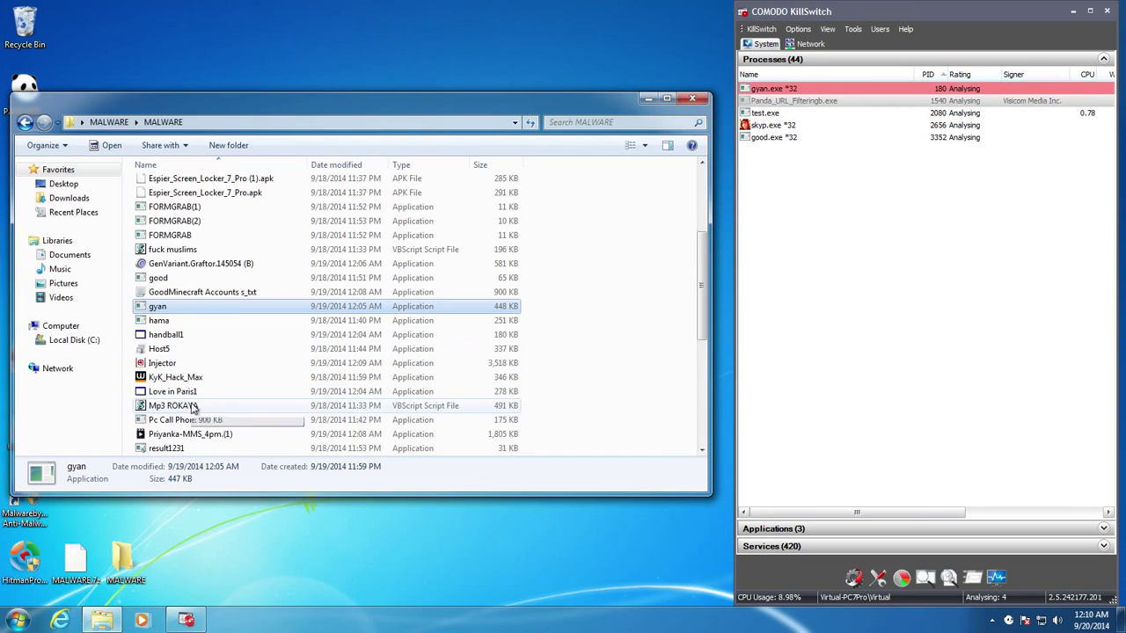
pyautogui.doubleClick(189, 320)
pyautogui.click(694, 358)
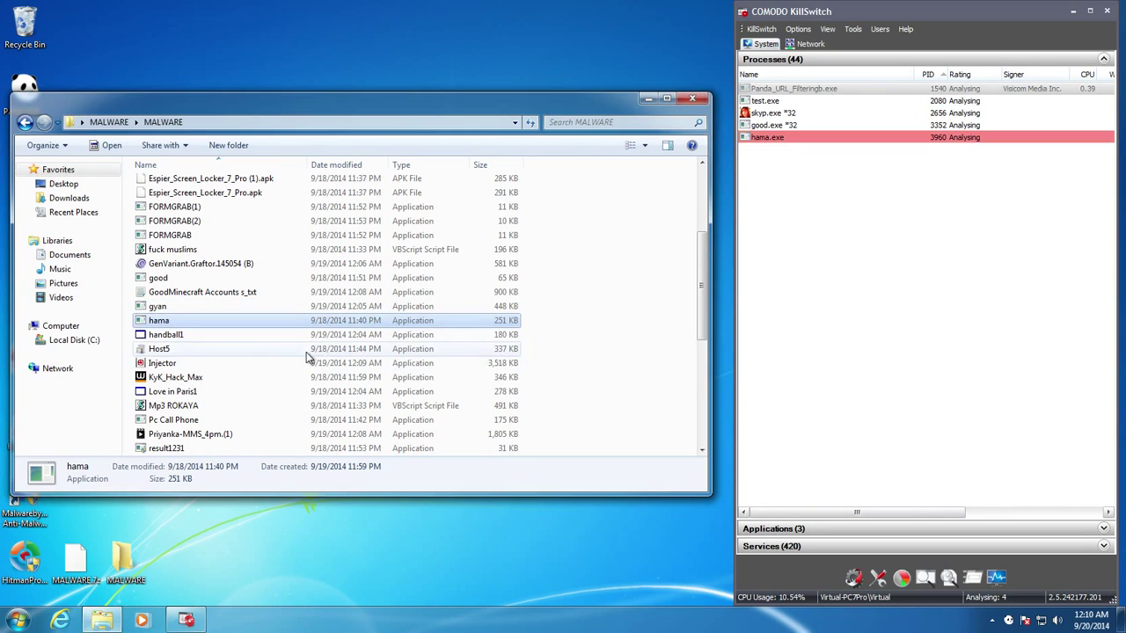
pyautogui.scroll(-1, 306, 343)
pyautogui.doubleClick(220, 308)
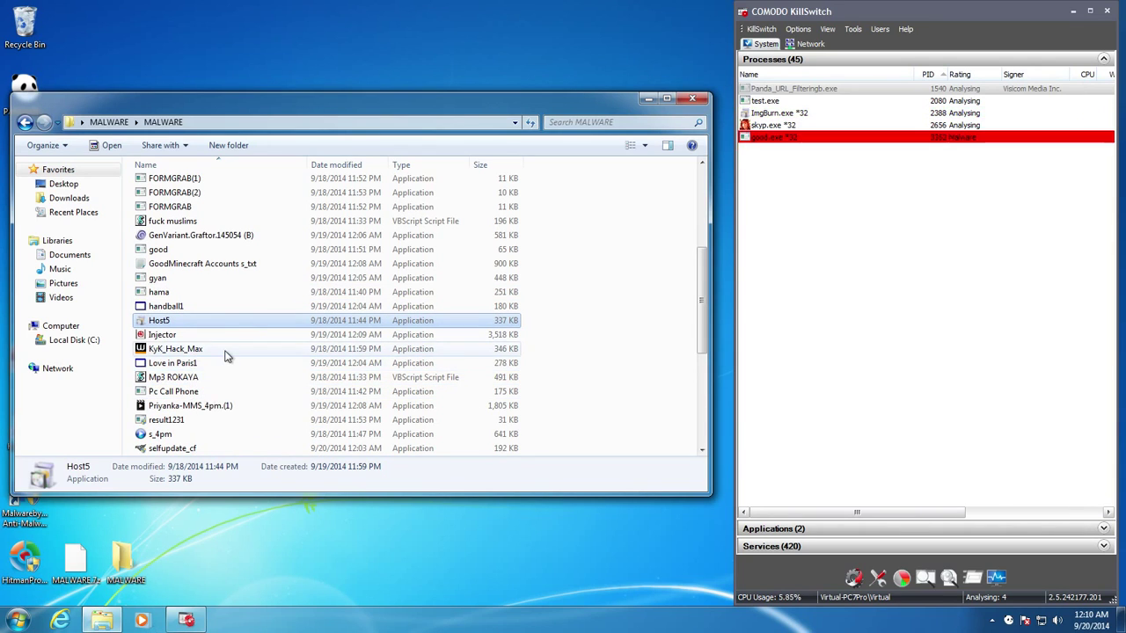
# Step: Run selfupdate_cf with permission to make changes, select good.exe in the KillSwitch process list, and run the sample shiz
pyautogui.scroll(-1, 225, 353)
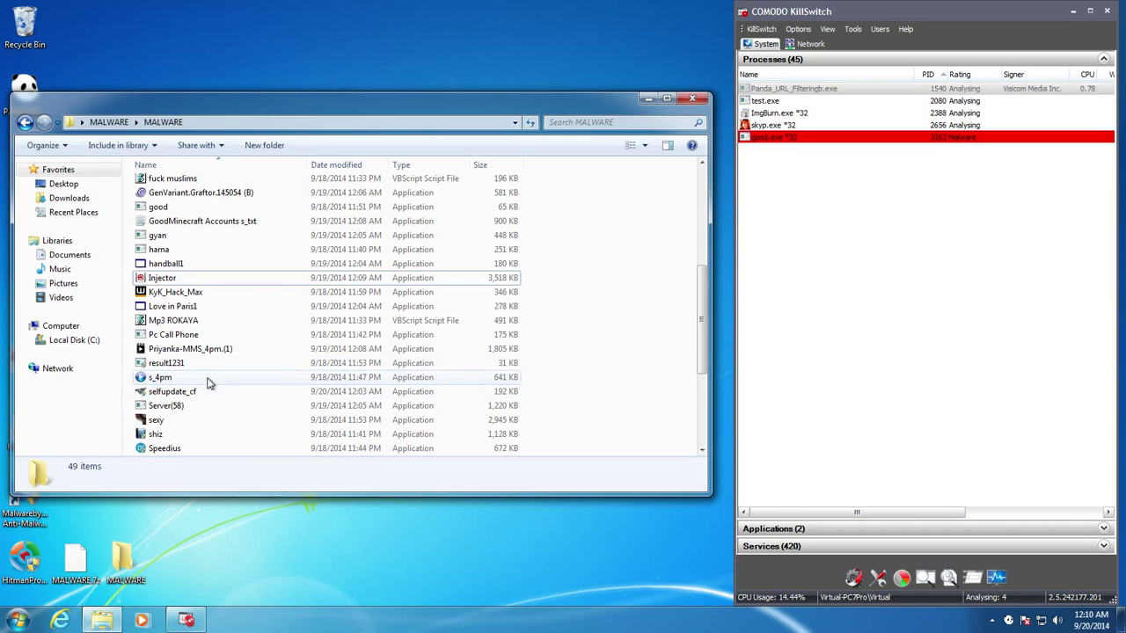
pyautogui.doubleClick(205, 392)
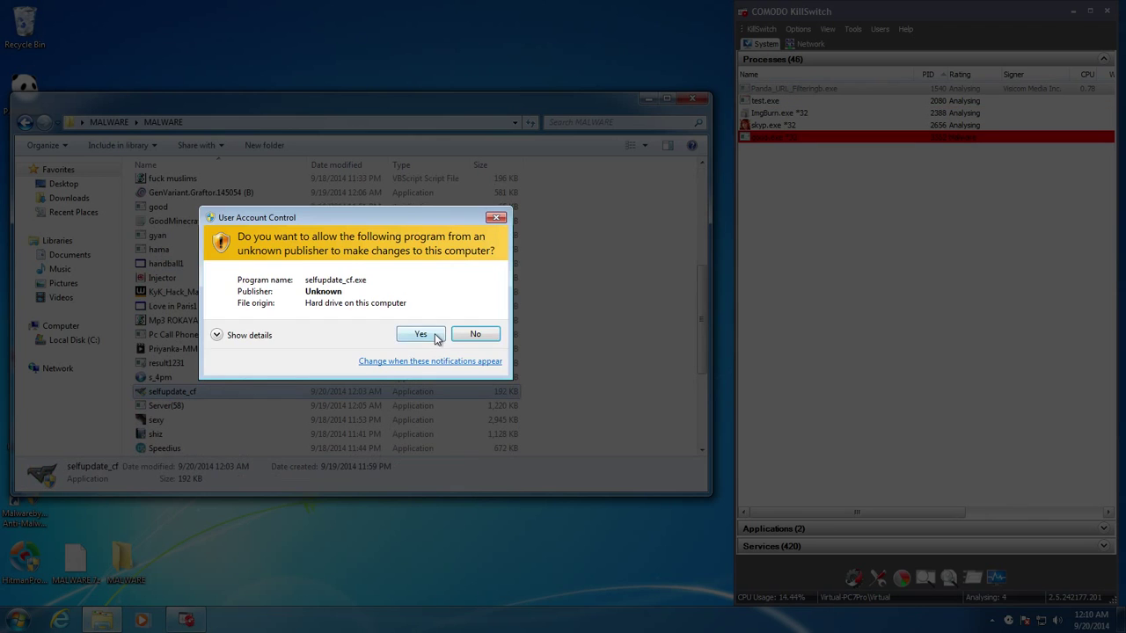
pyautogui.click(435, 333)
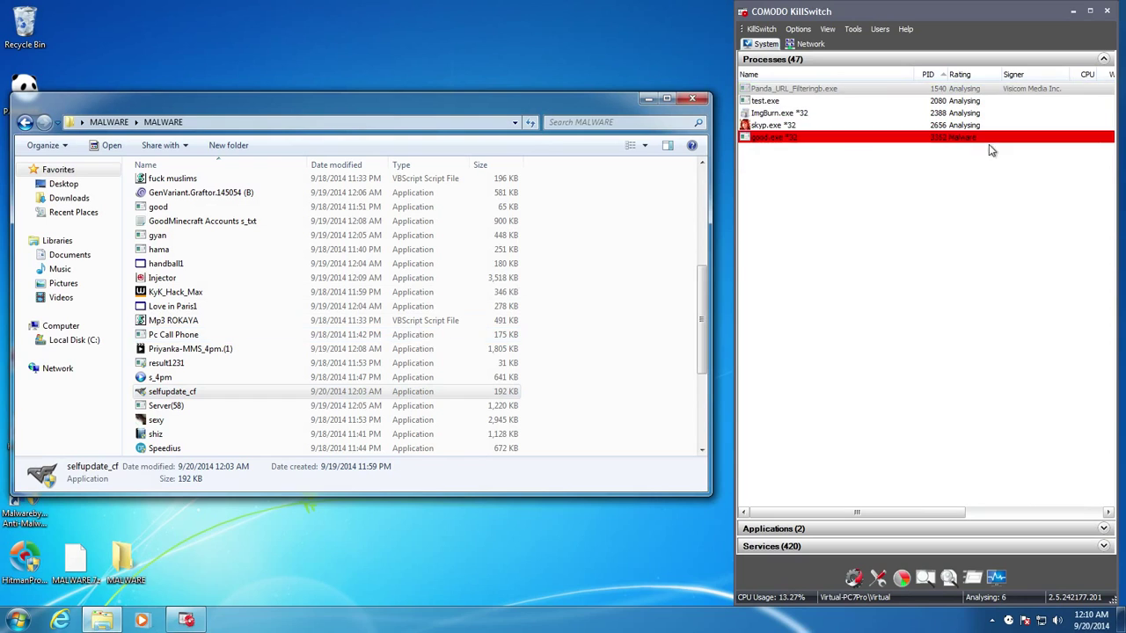
pyautogui.click(793, 139)
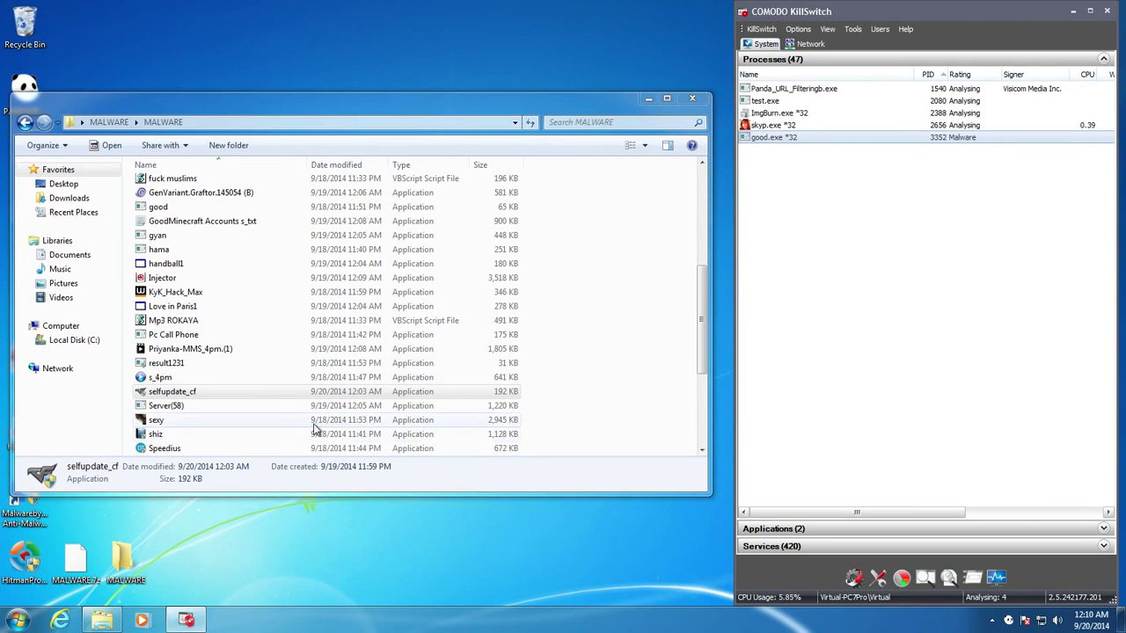
pyautogui.doubleClick(156, 434)
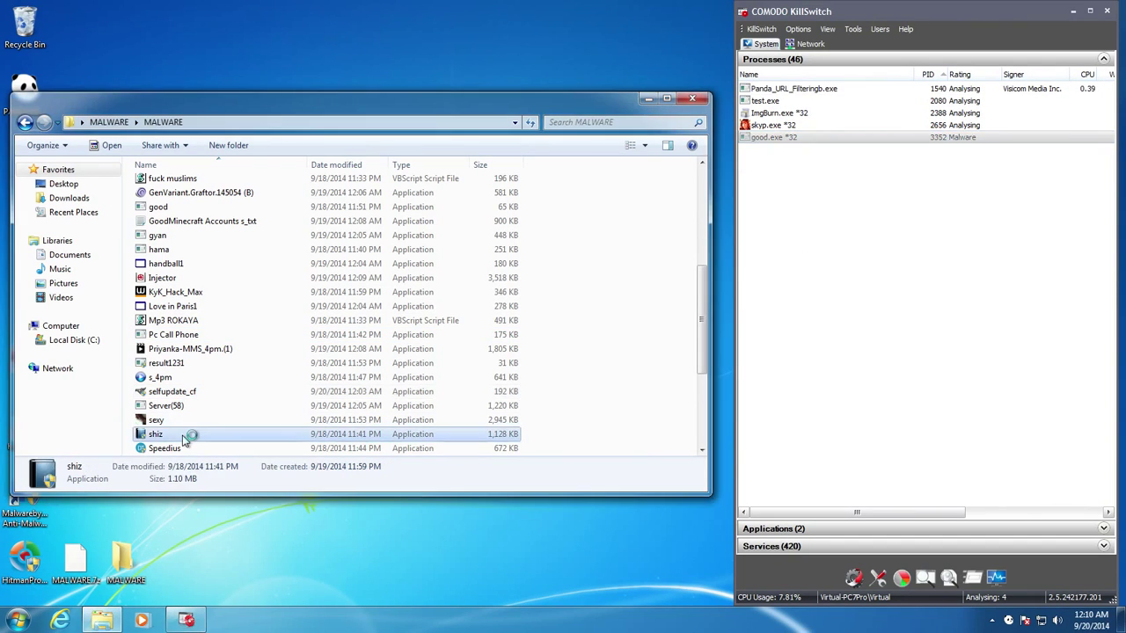
# Step: Grant shiz permission to make changes, and run the samples Server(58) and result1231 from the inner MALWARE folder
pyautogui.click(440, 335)
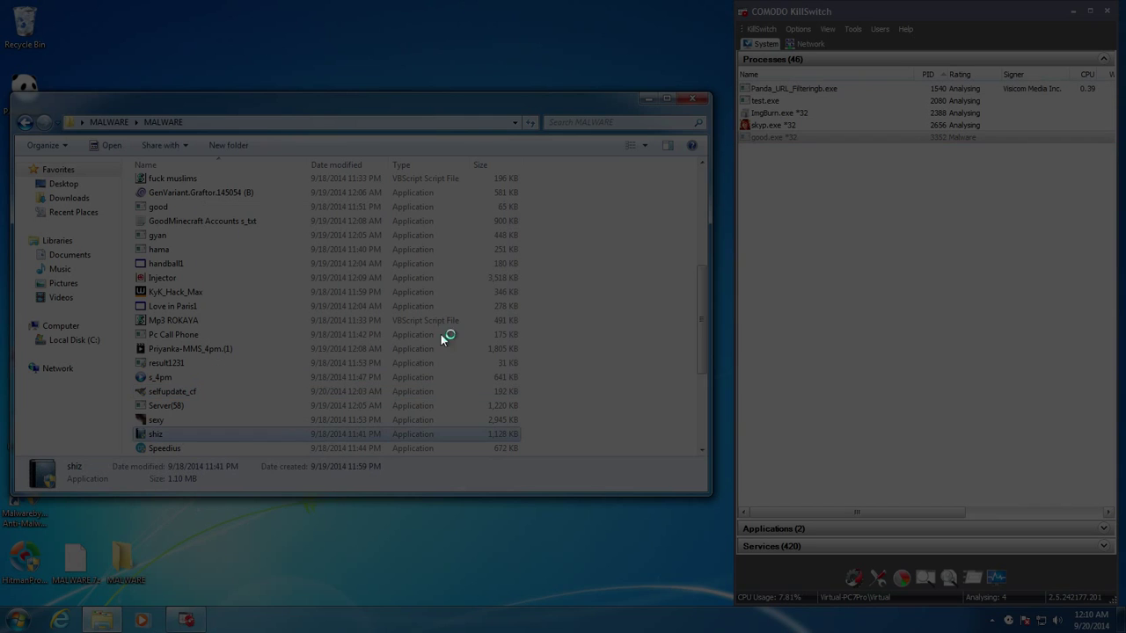
pyautogui.click(189, 407)
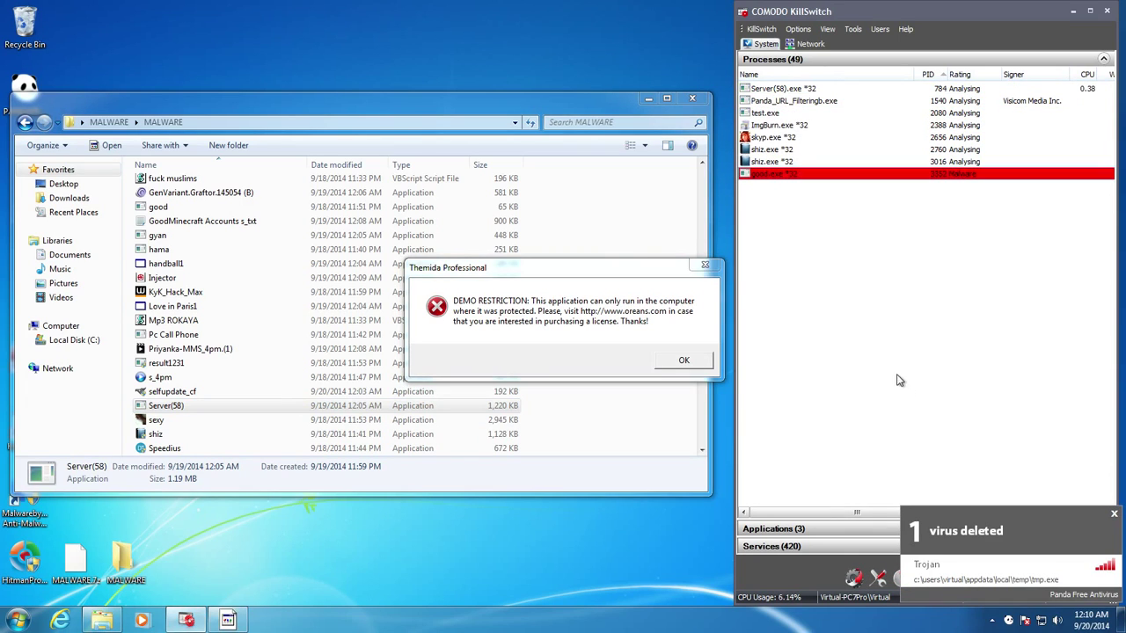
pyautogui.click(681, 362)
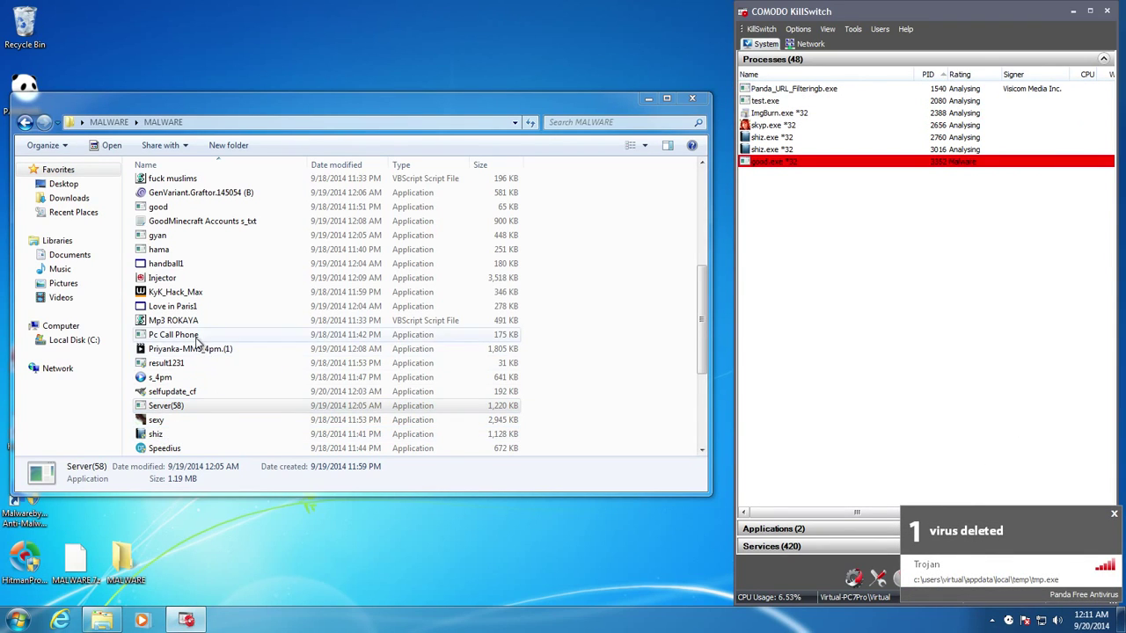
pyautogui.doubleClick(180, 365)
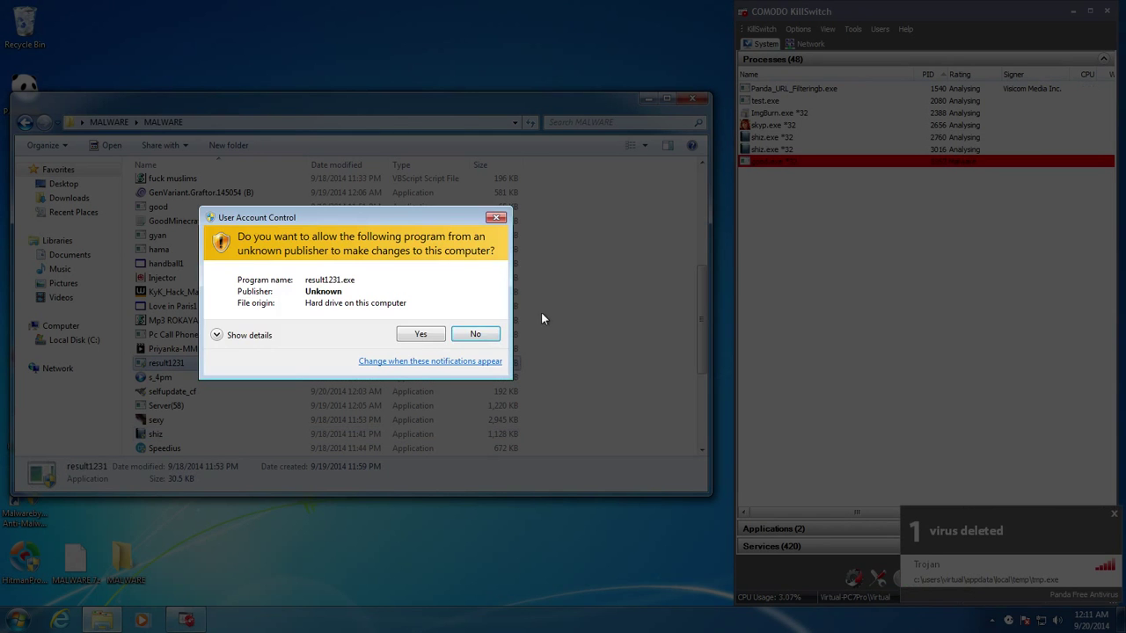
pyautogui.click(475, 333)
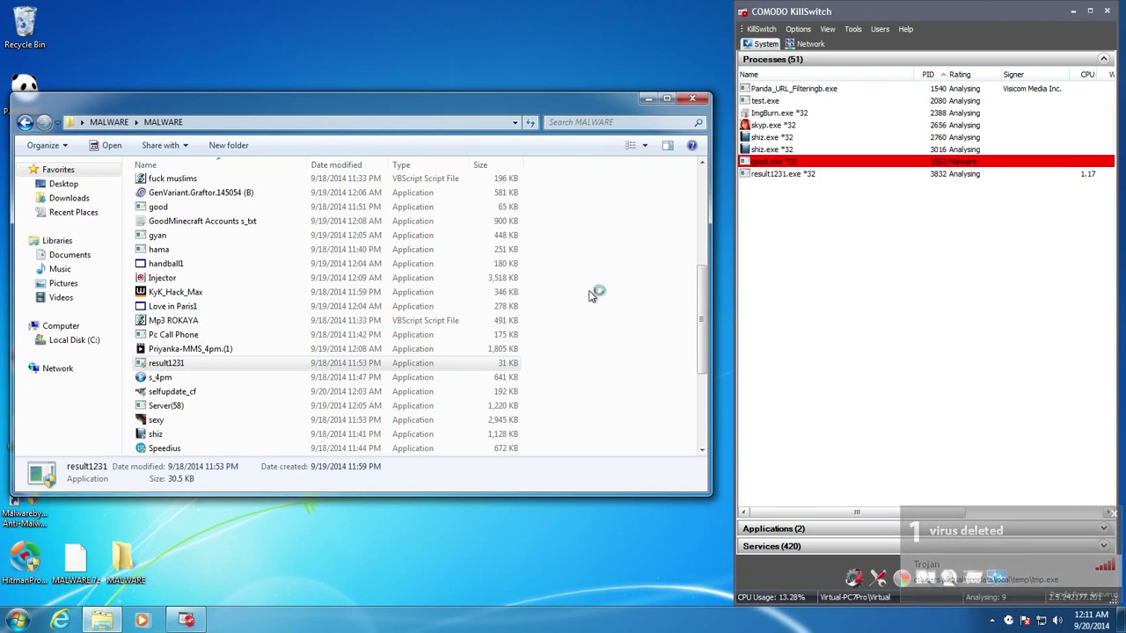
# Step: Run the samples Trojan[Downloader]Win32.Banload and test(3), dismissing the error dialog
pyautogui.scroll(6, 616, 309)
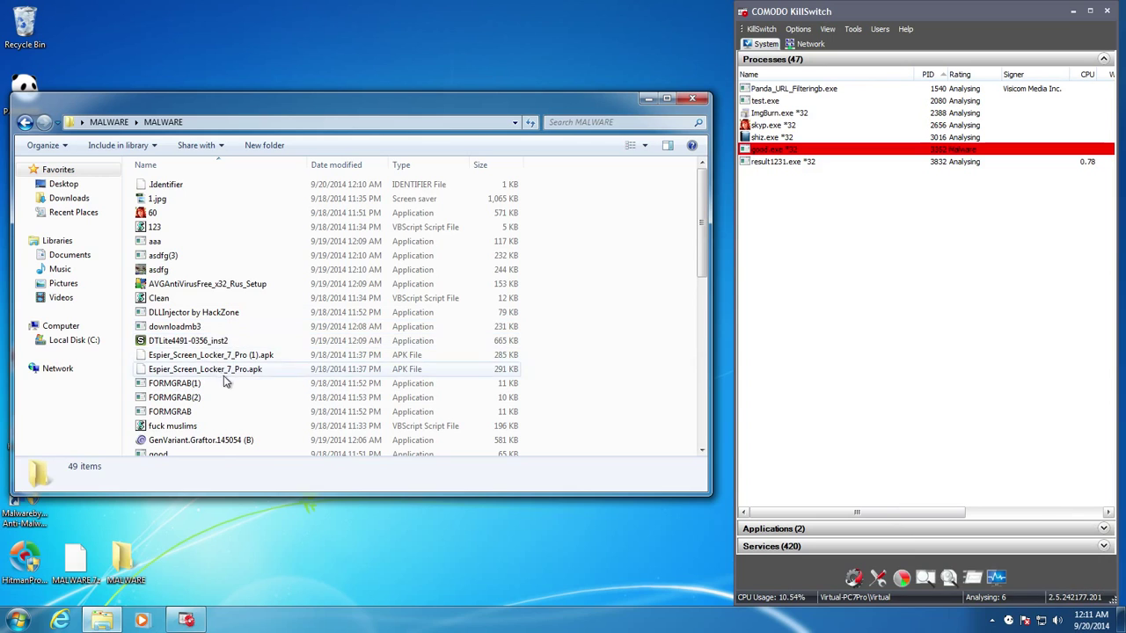
pyautogui.scroll(-3, 226, 383)
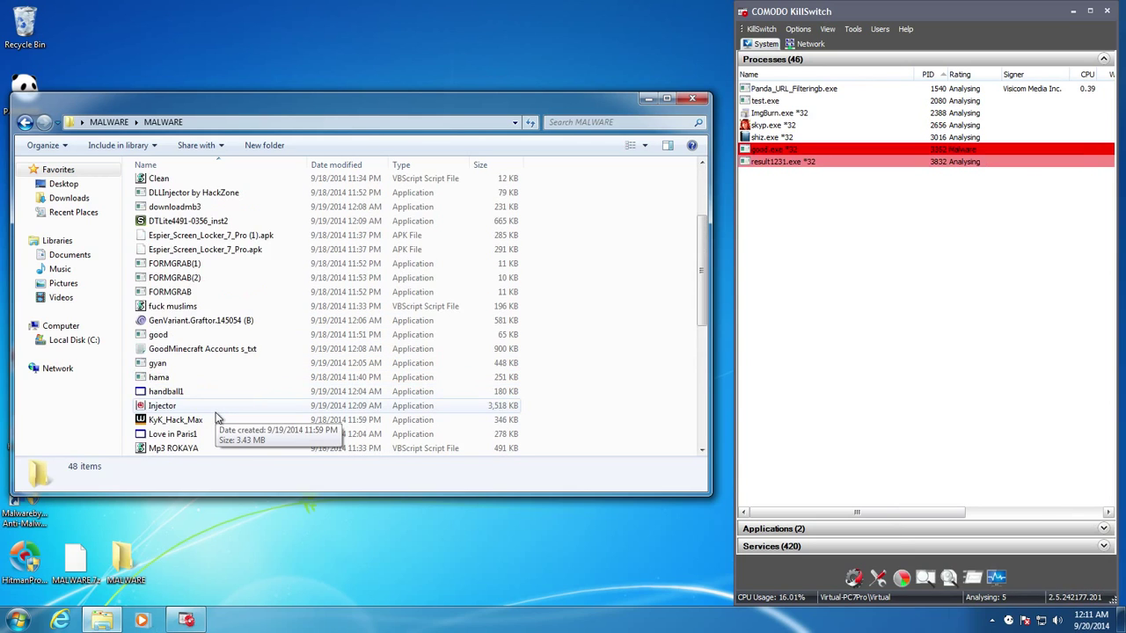
pyautogui.scroll(-1, 218, 417)
pyautogui.scroll(-2, 204, 388)
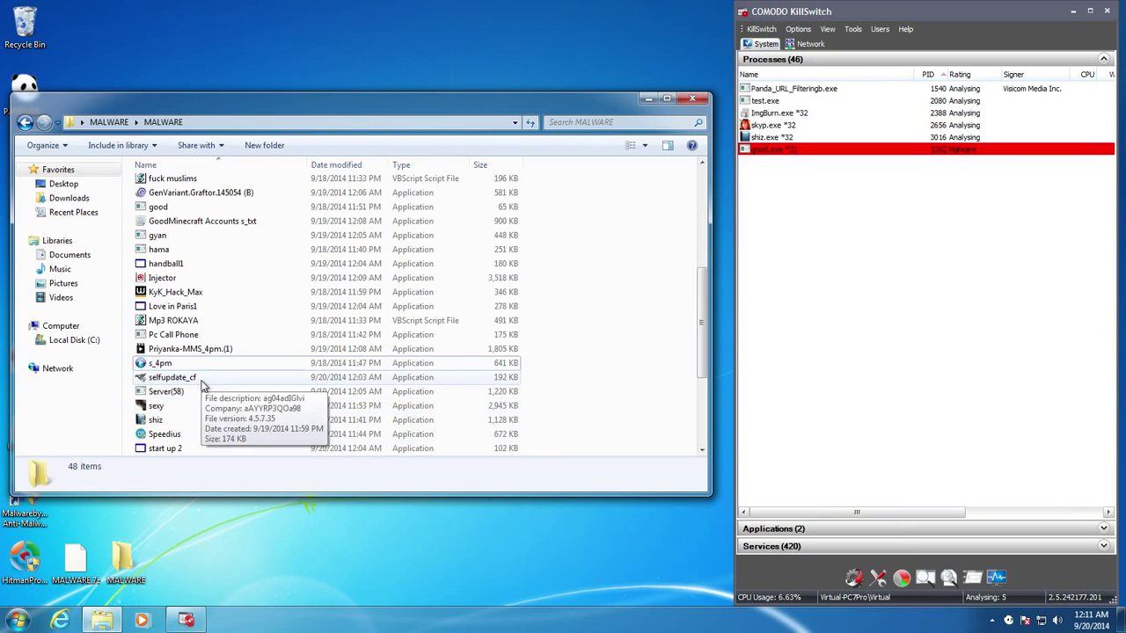
pyautogui.scroll(-1, 197, 413)
pyautogui.scroll(-3, 195, 418)
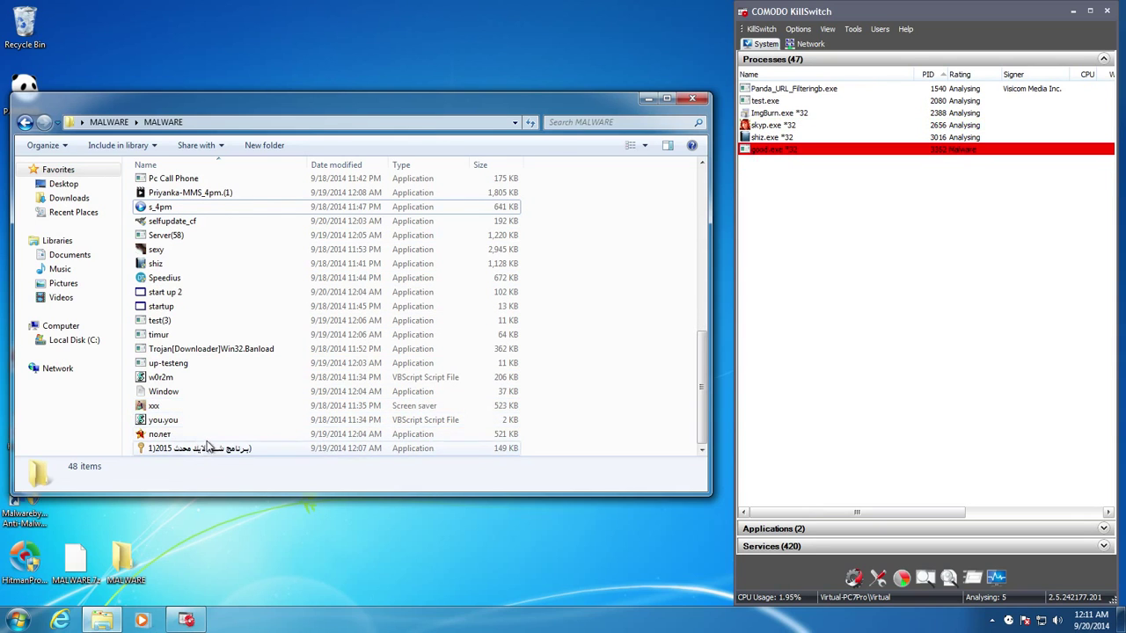
pyautogui.doubleClick(227, 350)
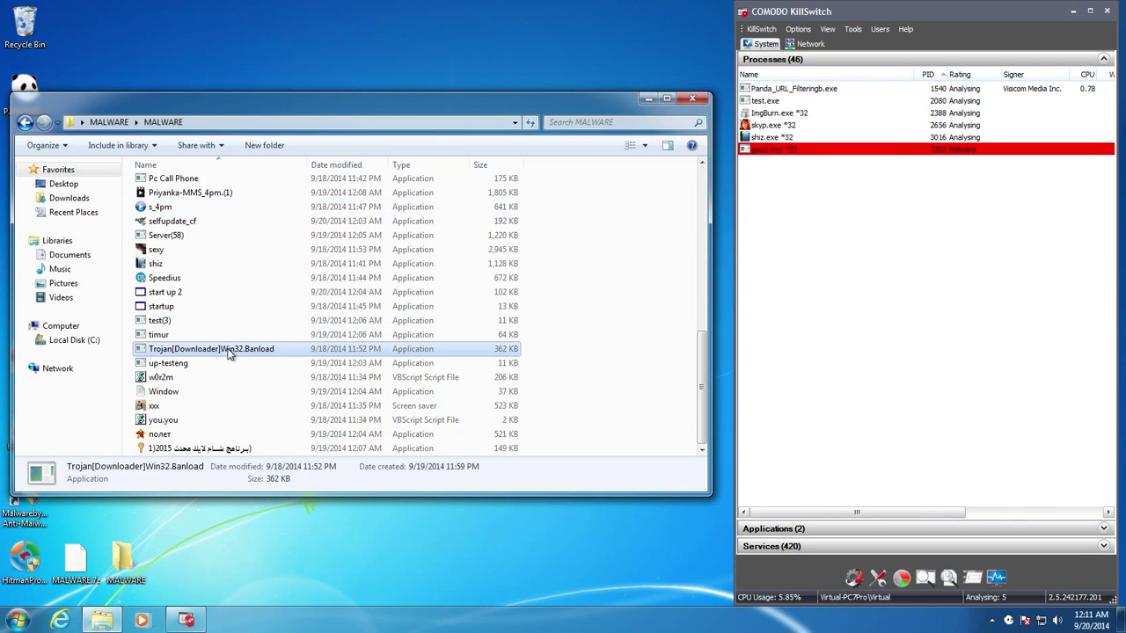
pyautogui.doubleClick(216, 323)
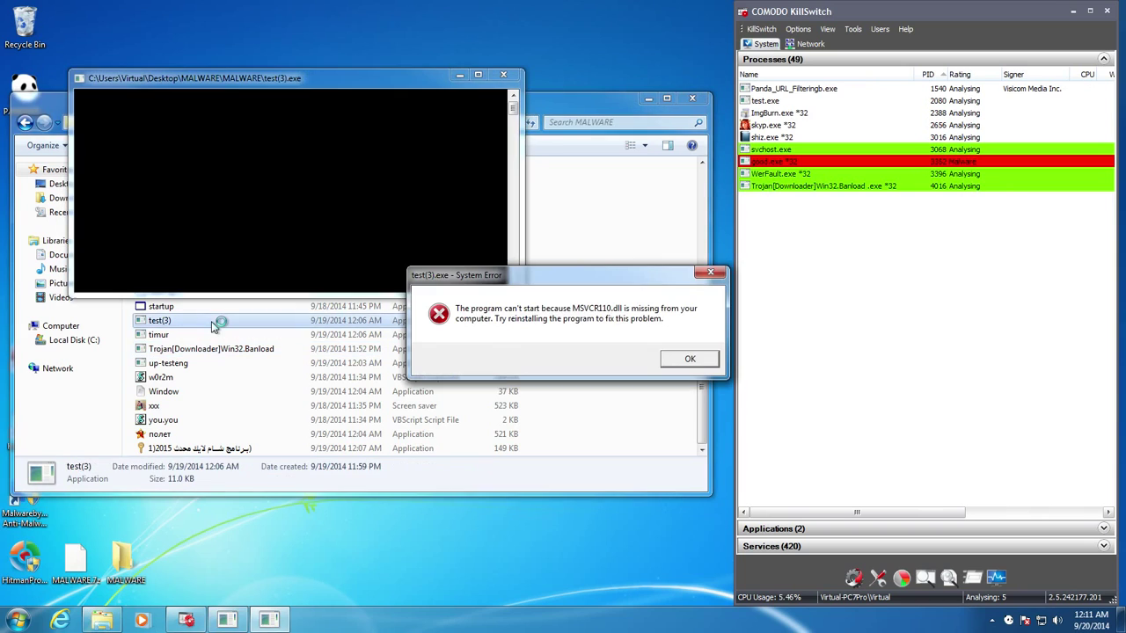
pyautogui.click(690, 359)
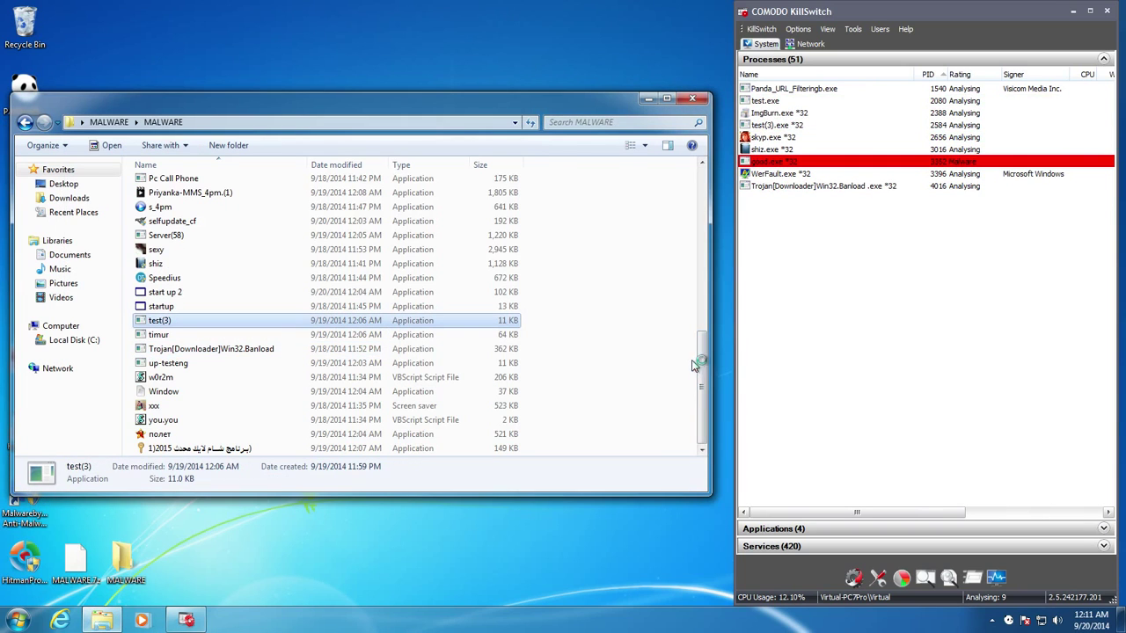
# Step: Run the samples startup and start up 2, and close the MALWARE folder and the error dialogs
pyautogui.doubleClick(230, 305)
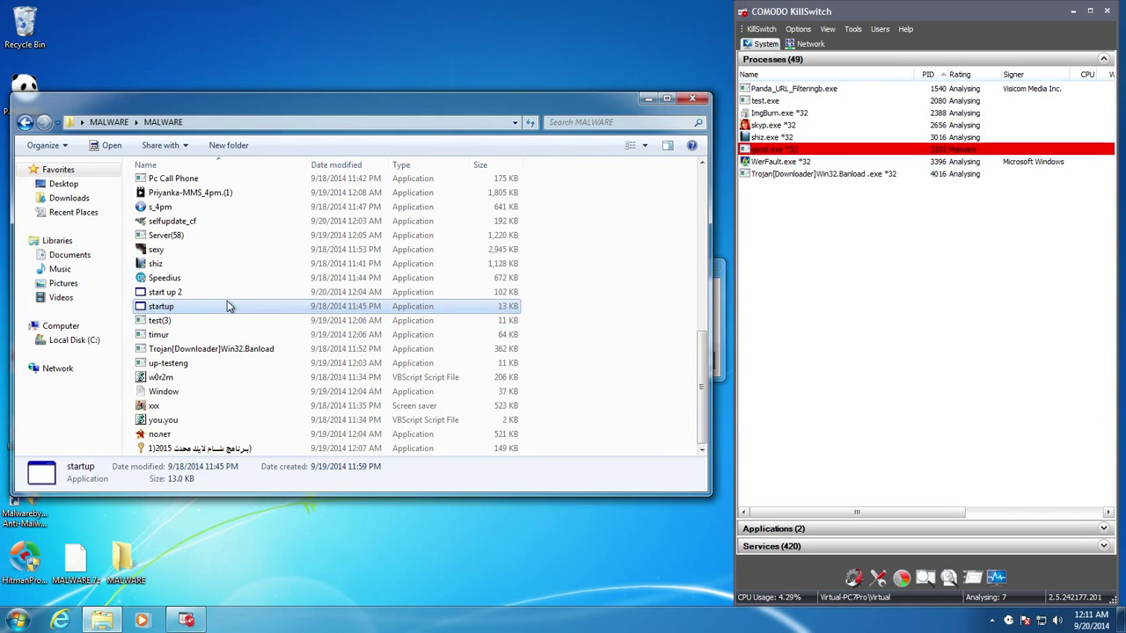
pyautogui.doubleClick(232, 294)
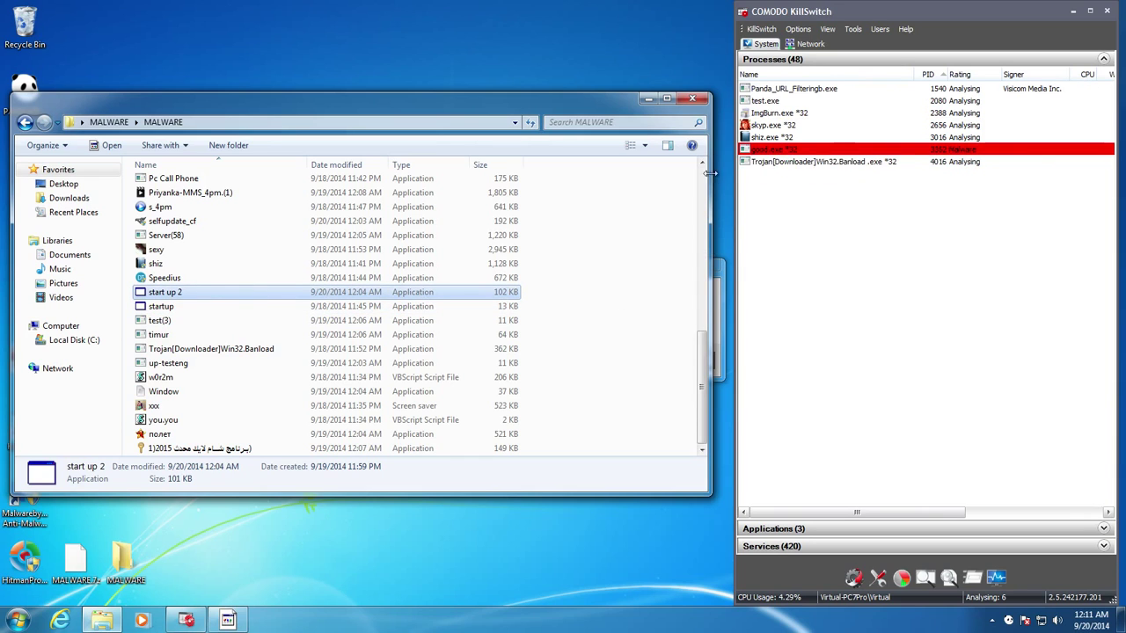
pyautogui.click(693, 97)
pyautogui.click(671, 365)
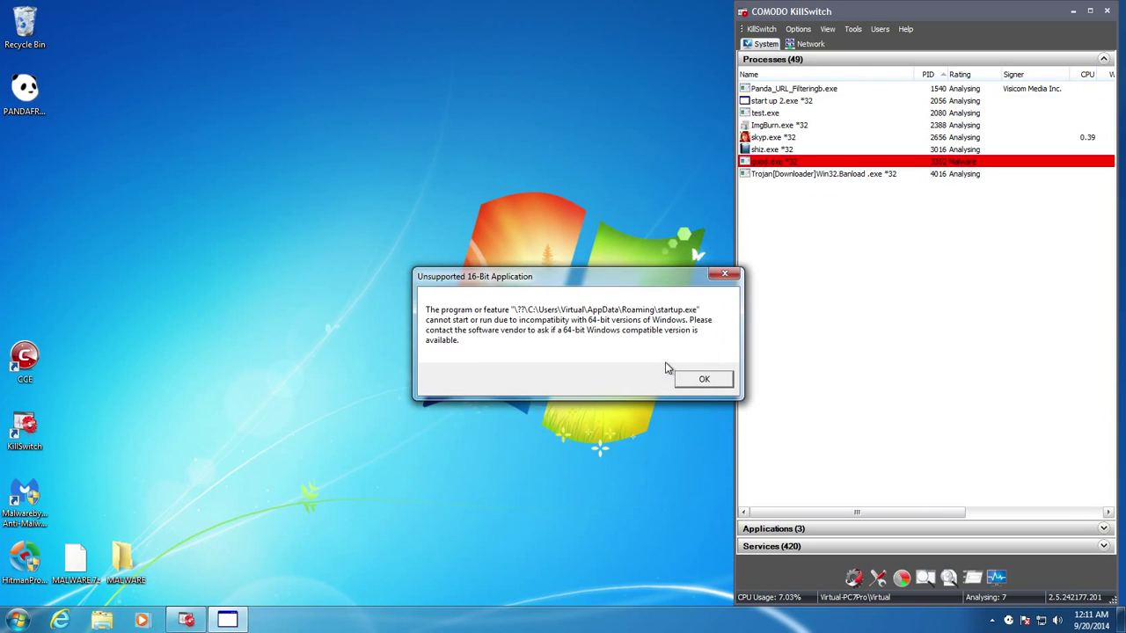
pyautogui.click(679, 383)
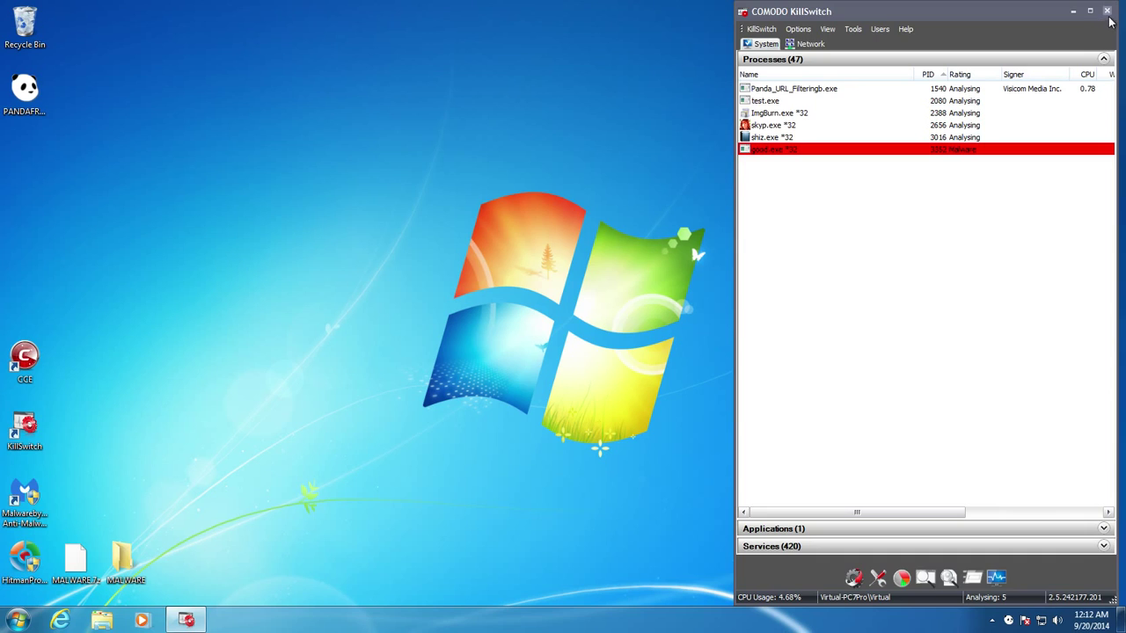
# Step: Close KillSwitch and restart the computer
pyautogui.click(1107, 12)
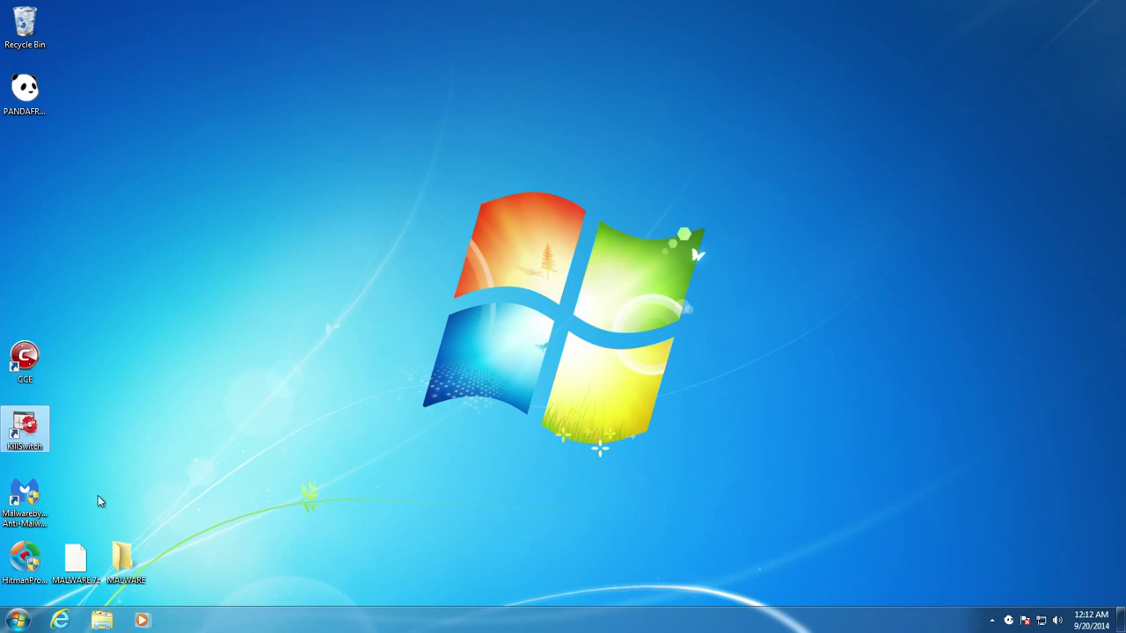
pyautogui.click(18, 621)
pyautogui.click(236, 585)
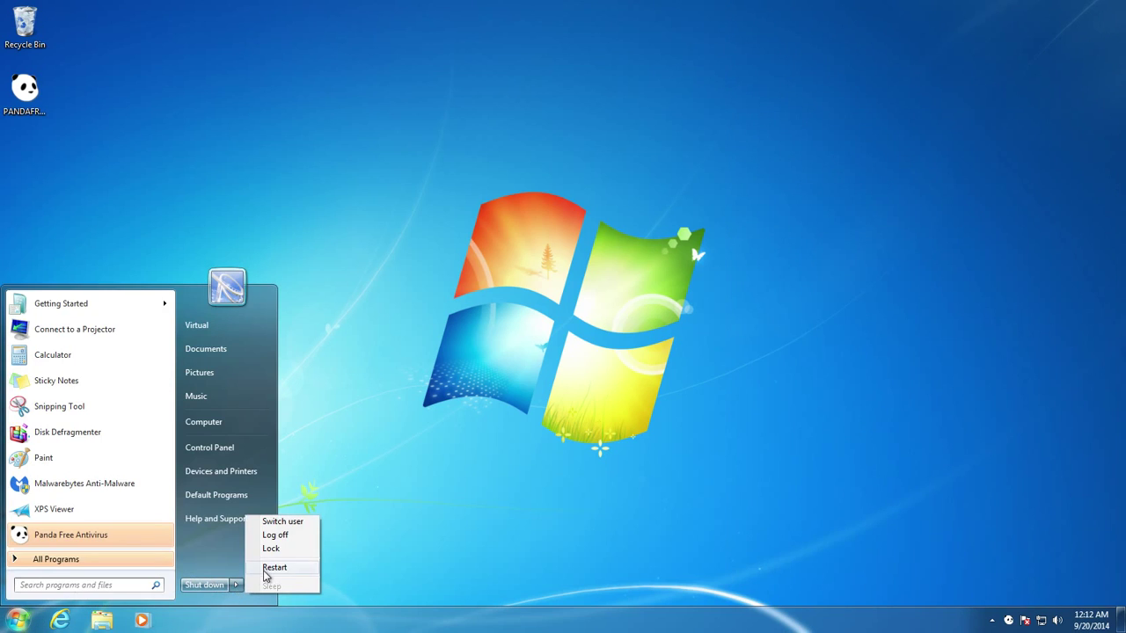
pyautogui.click(273, 569)
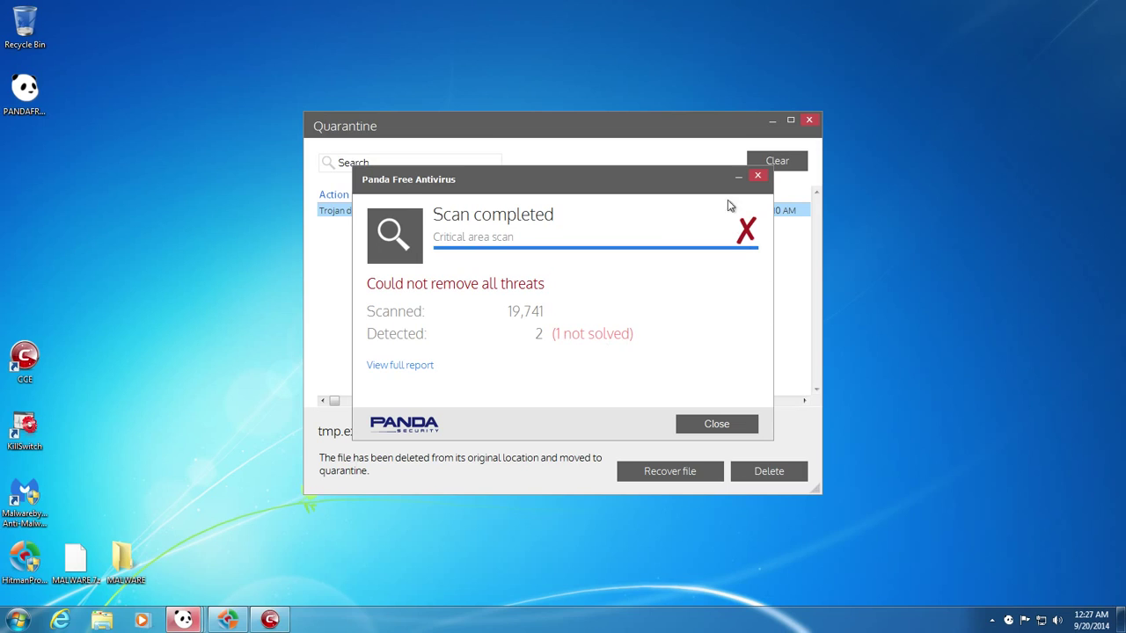
# Step: Examine Panda's quarantine list and the trojan detections in its event report, closing both and the critical area scan summary
pyautogui.click(686, 145)
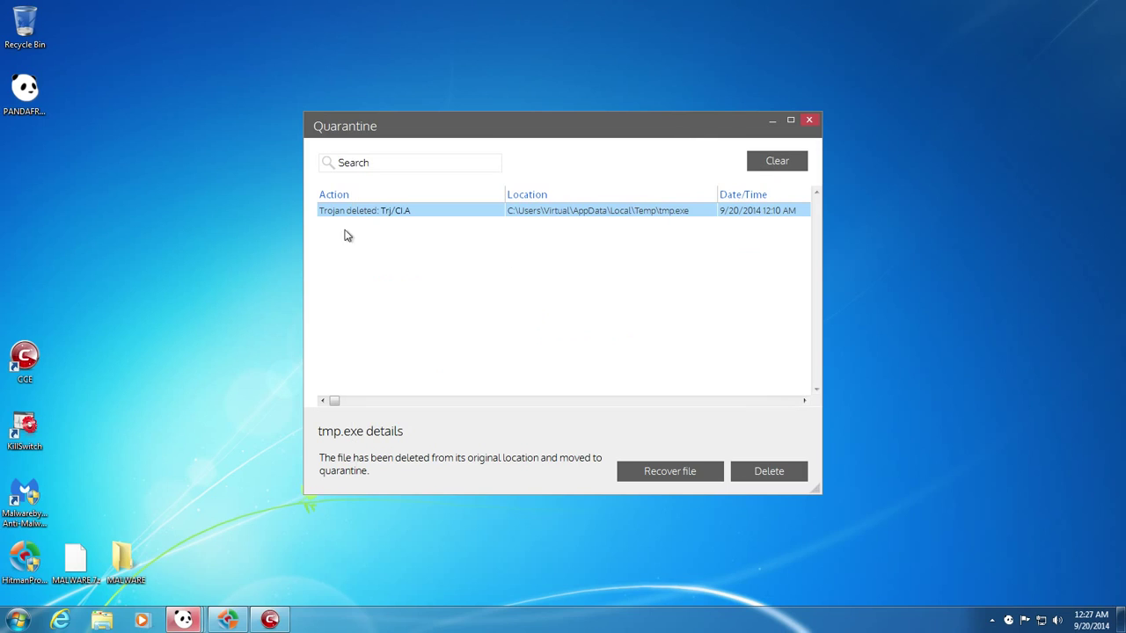
pyautogui.click(816, 120)
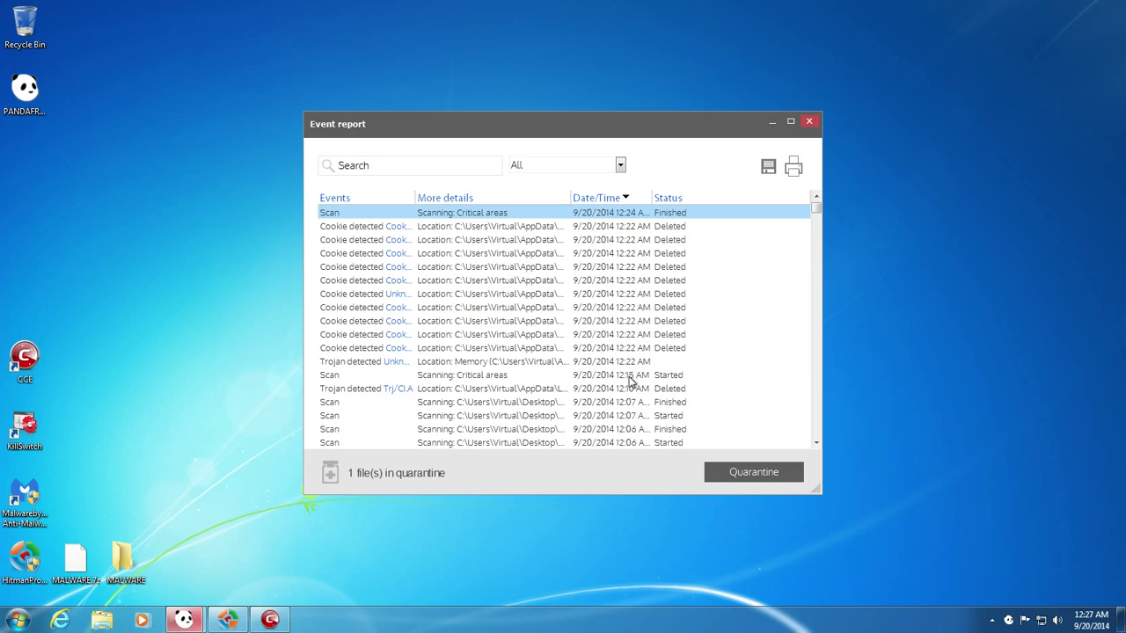
pyautogui.click(639, 199)
pyautogui.click(639, 199)
pyautogui.click(642, 228)
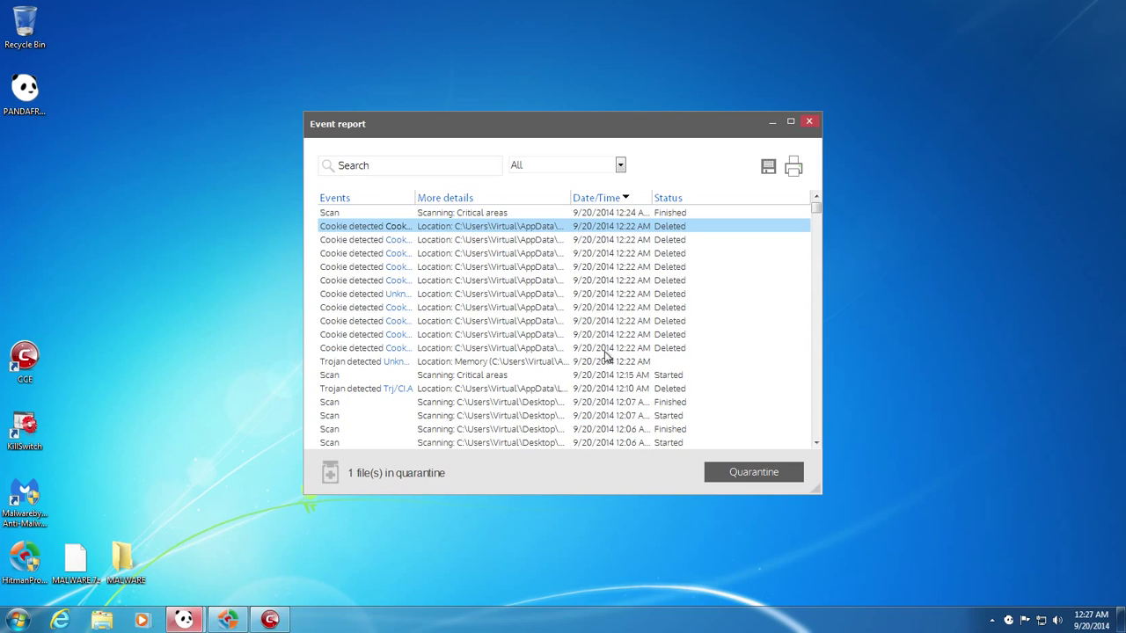
pyautogui.click(506, 376)
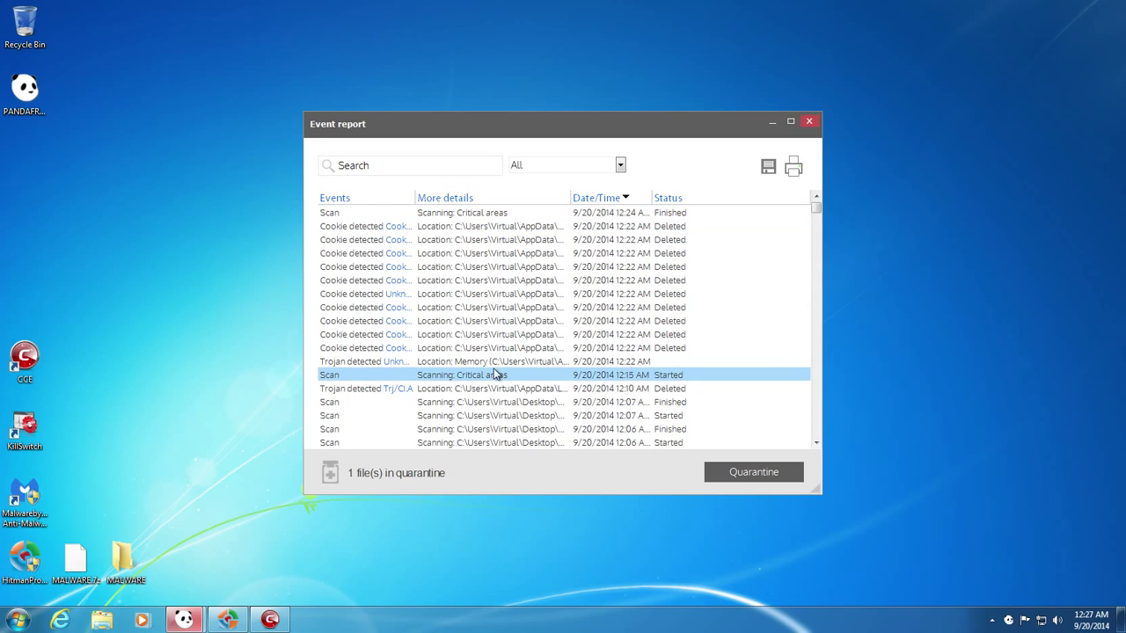
pyautogui.click(493, 365)
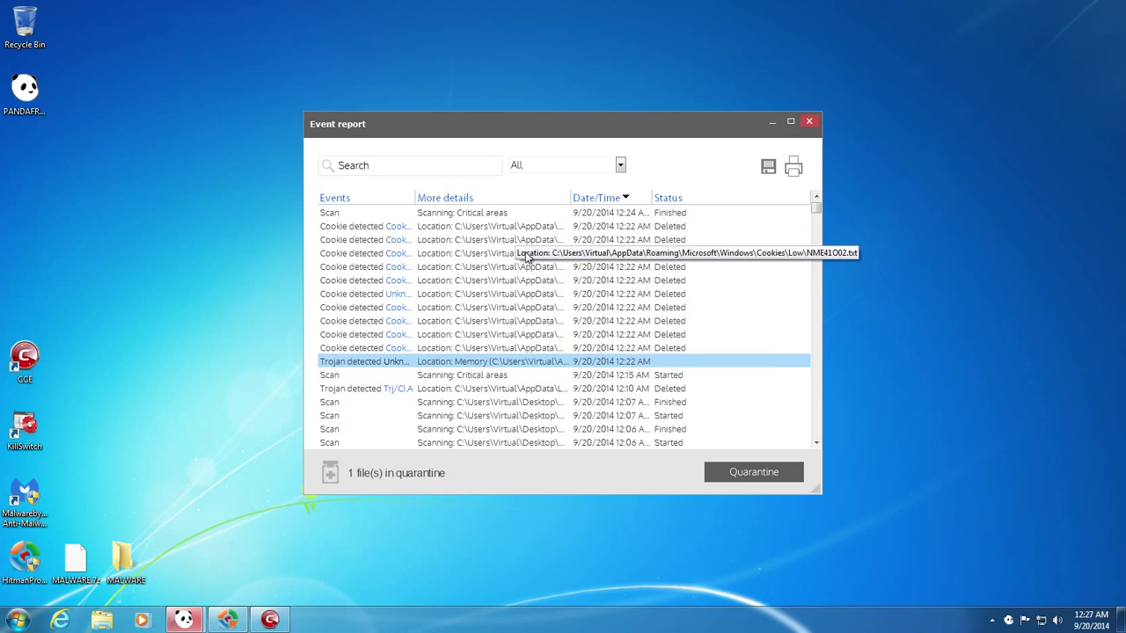
pyautogui.scroll(-1, 490, 290)
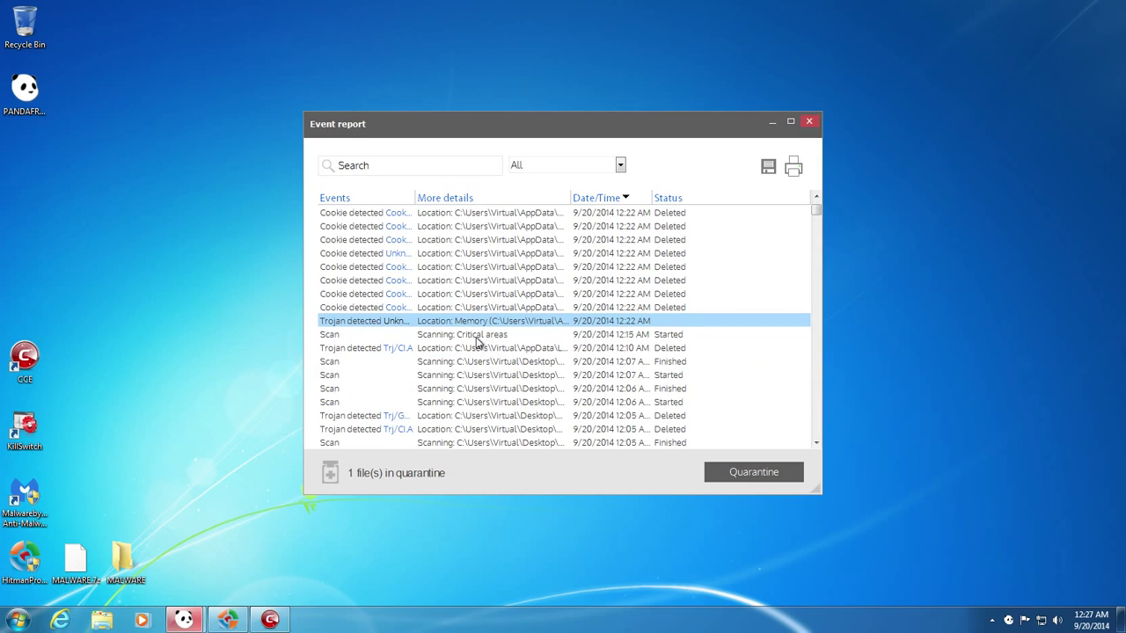
pyautogui.click(447, 349)
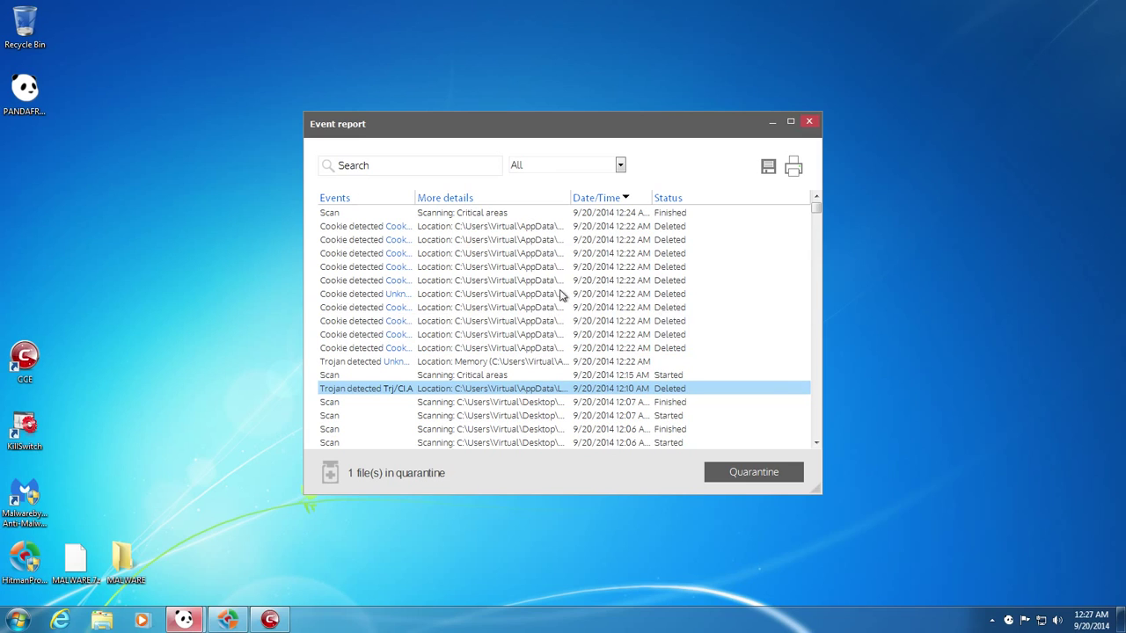
pyautogui.click(807, 122)
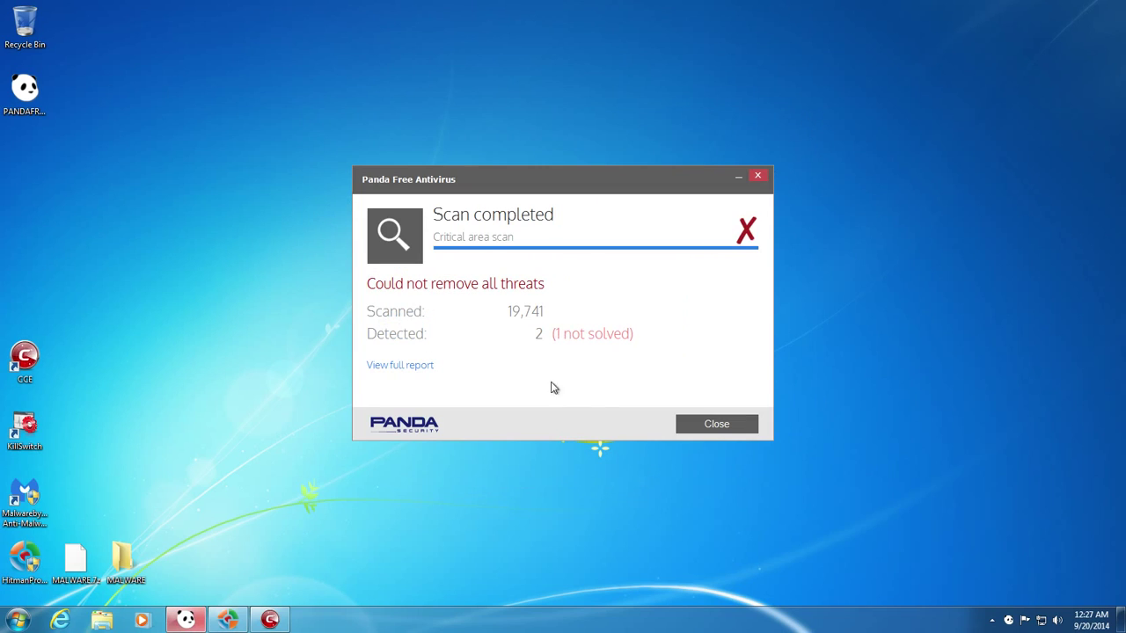
pyautogui.click(714, 428)
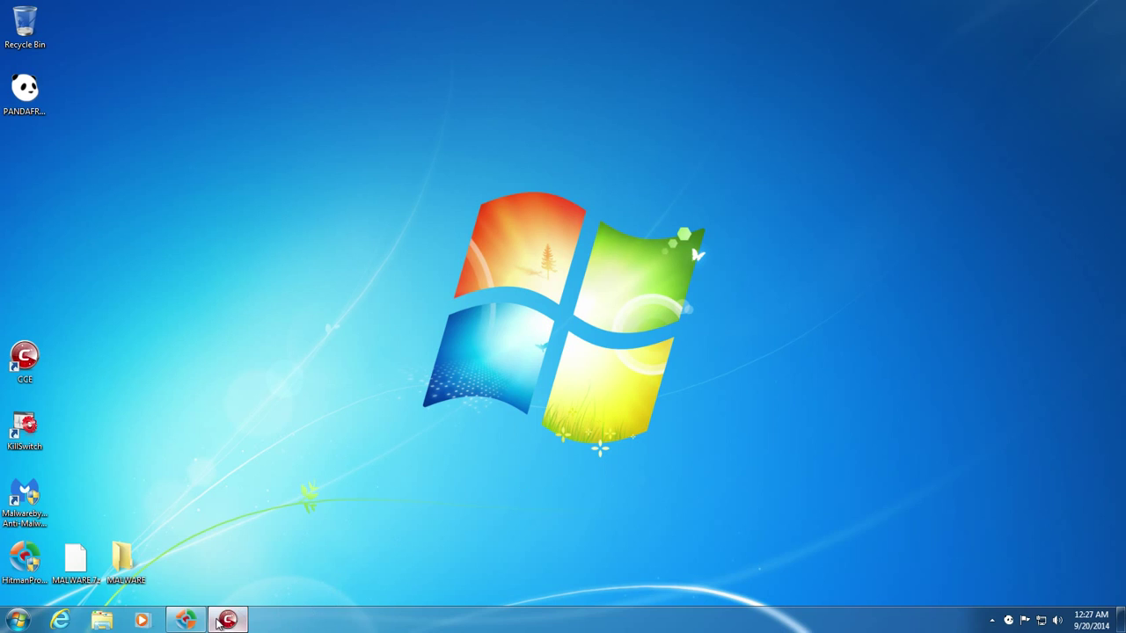
# Step: Switch to COMODO Cleaning Essentials and examine the found threats, including the registry entry and the Modified Winlogon setting
pyautogui.click(230, 623)
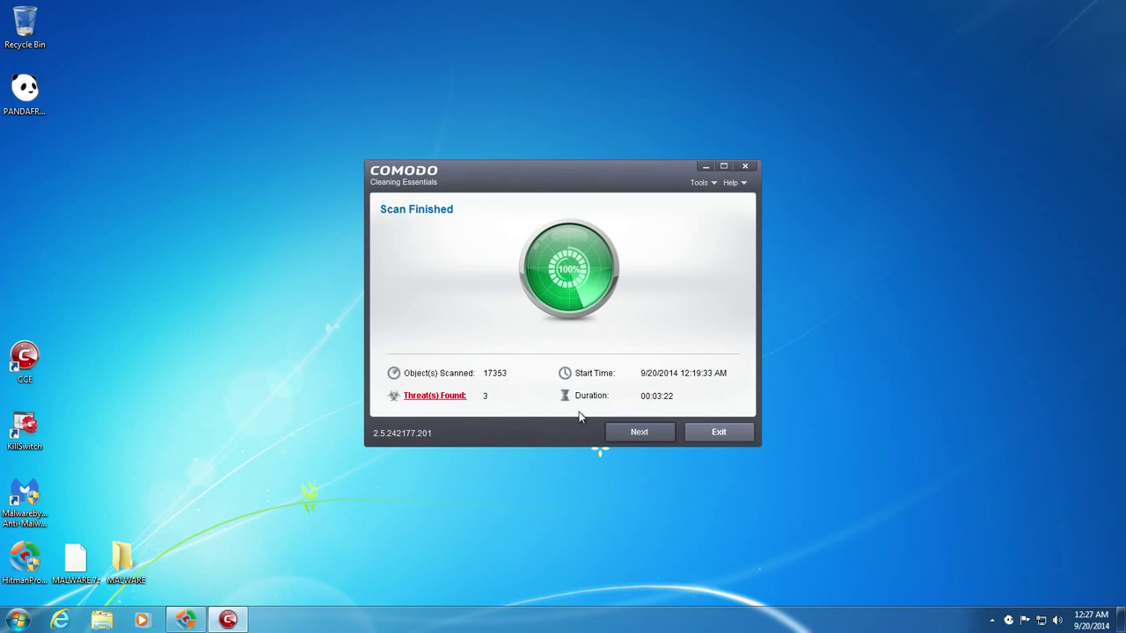
pyautogui.click(458, 400)
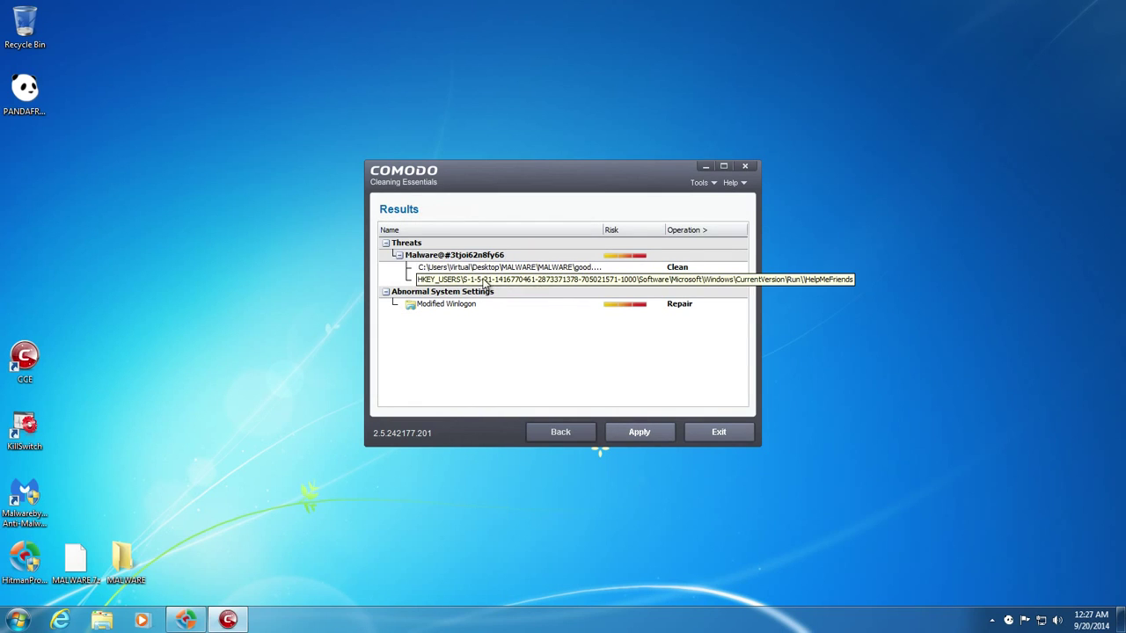
pyautogui.click(432, 309)
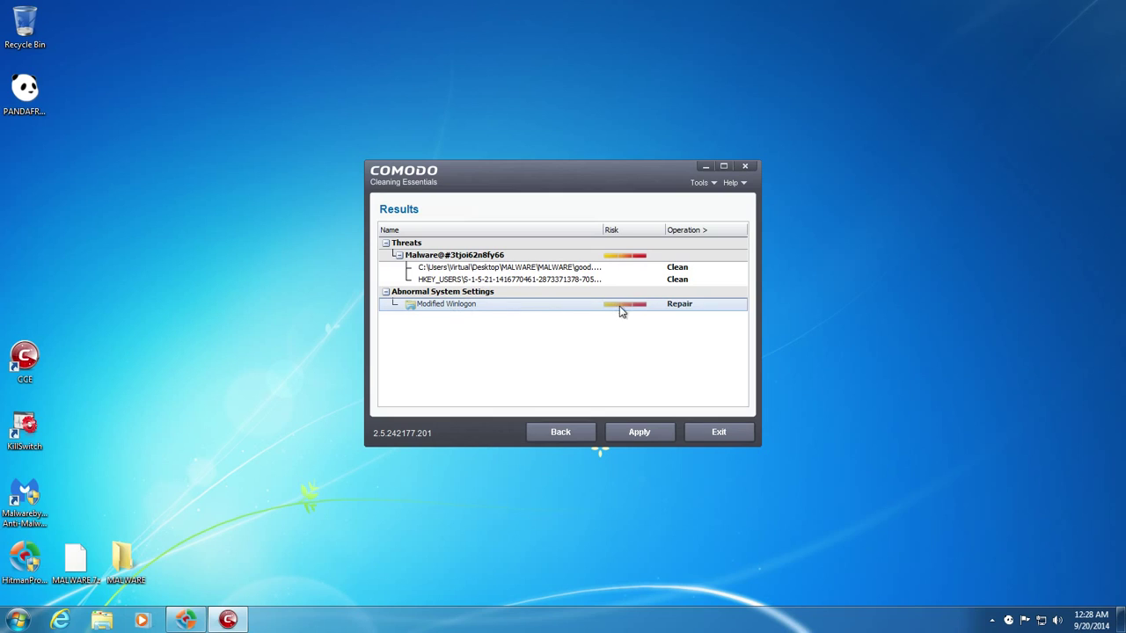
pyautogui.click(430, 282)
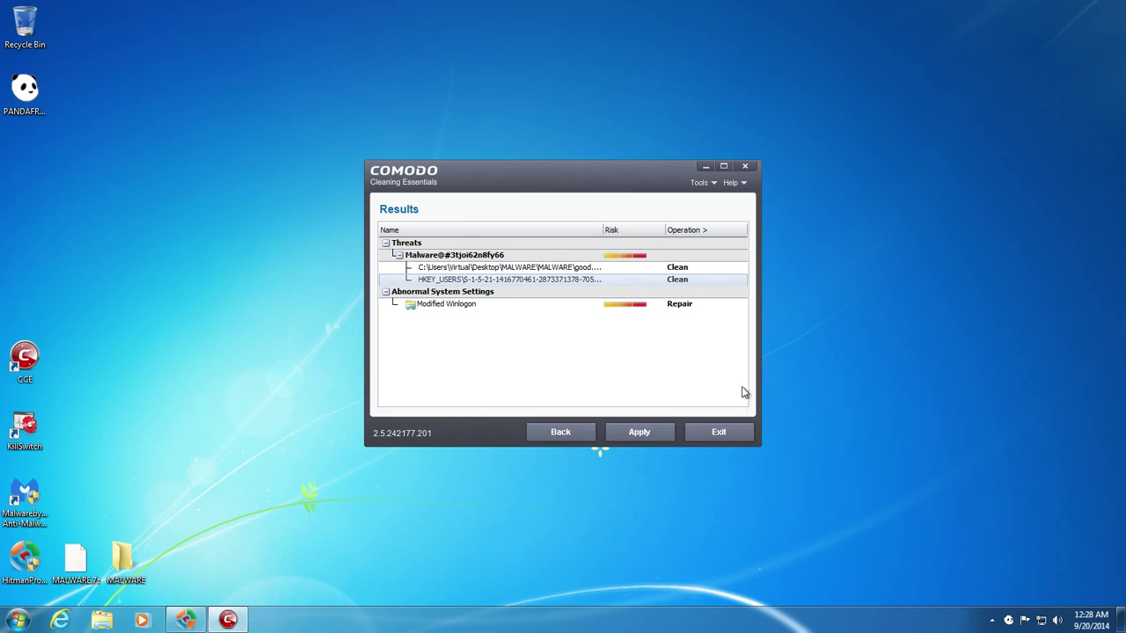
# Step: Close the COMODO Cleaning Essentials scan results, confirming the closure, and dismiss its restart notification
pyautogui.click(744, 166)
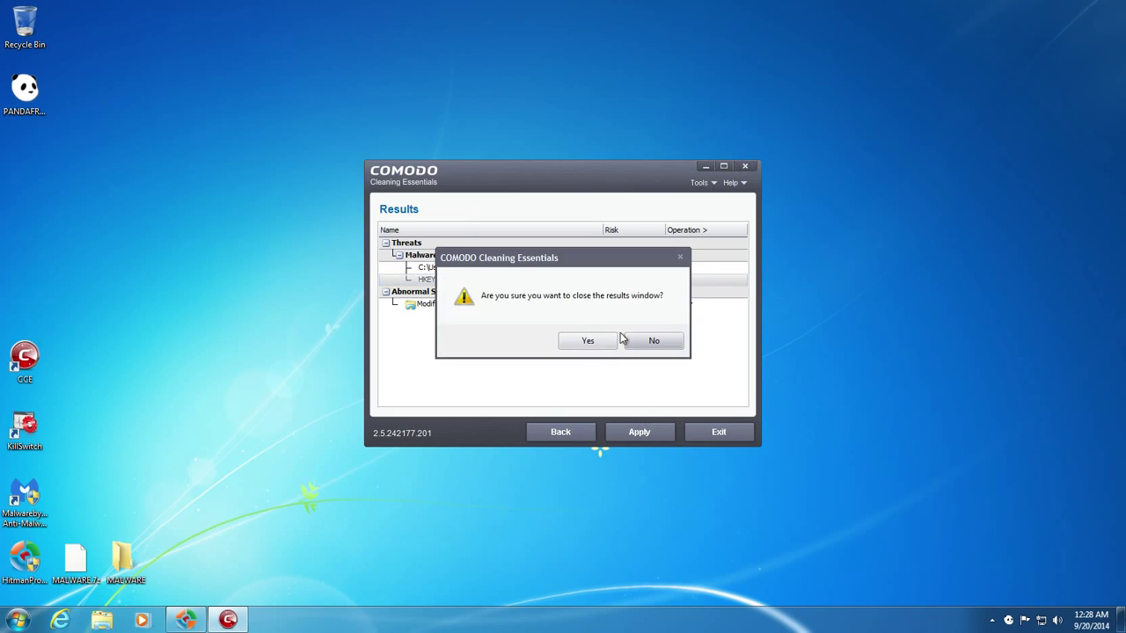
pyautogui.click(599, 342)
pyautogui.click(591, 332)
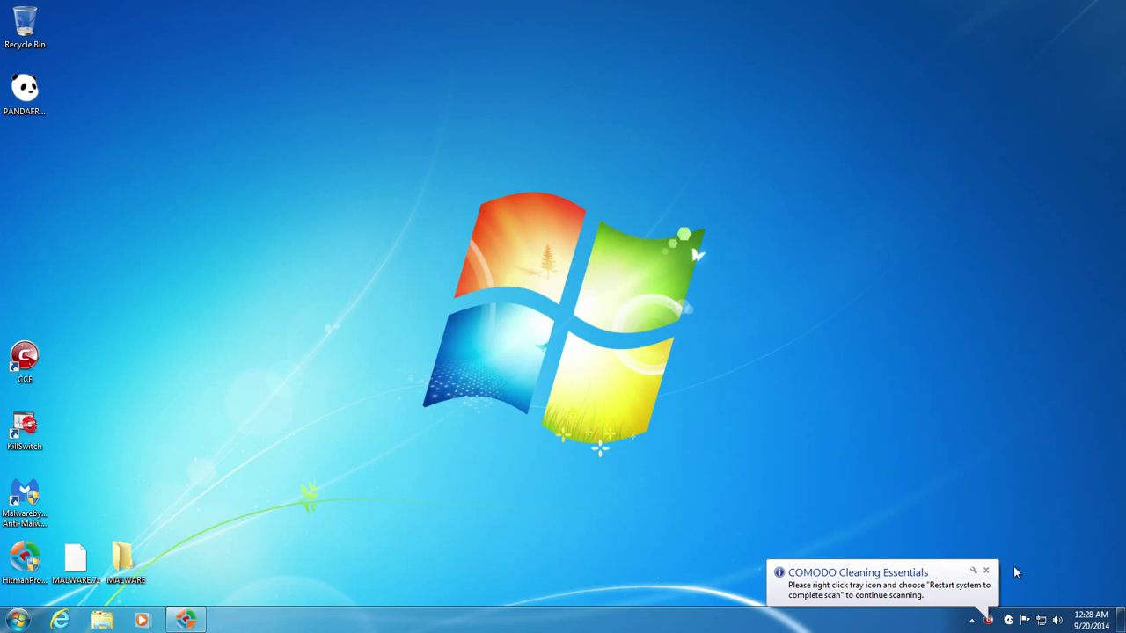
pyautogui.click(985, 571)
# Step: Switch to Malwarebytes Anti-Malware, examine the full list of detected items and their locations in the scan results, and close it
pyautogui.click(991, 620)
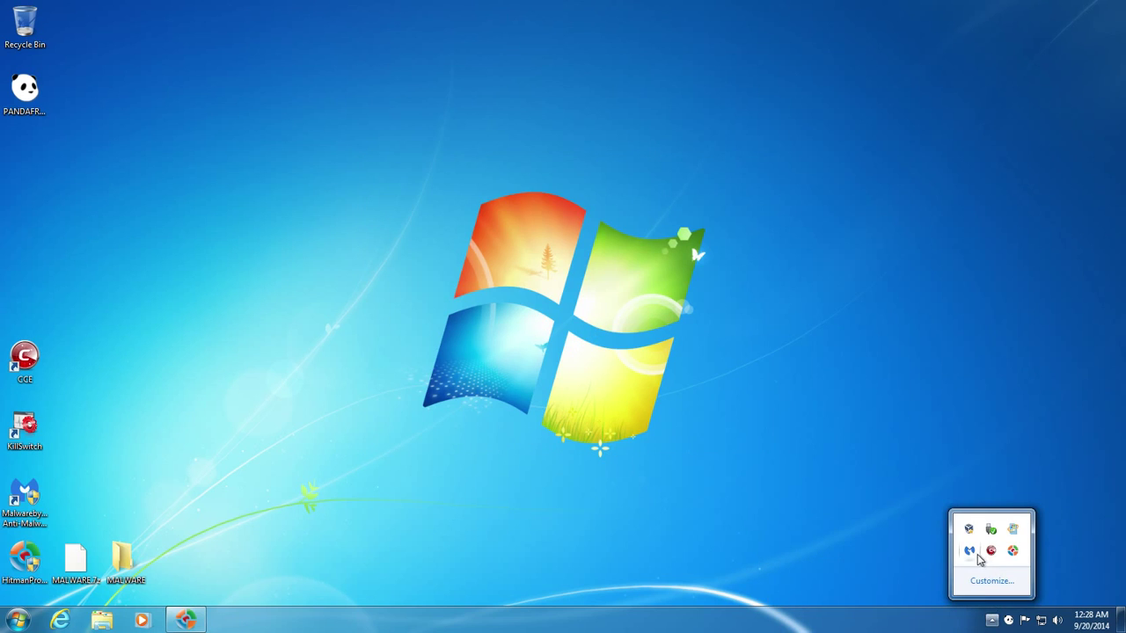
pyautogui.doubleClick(969, 551)
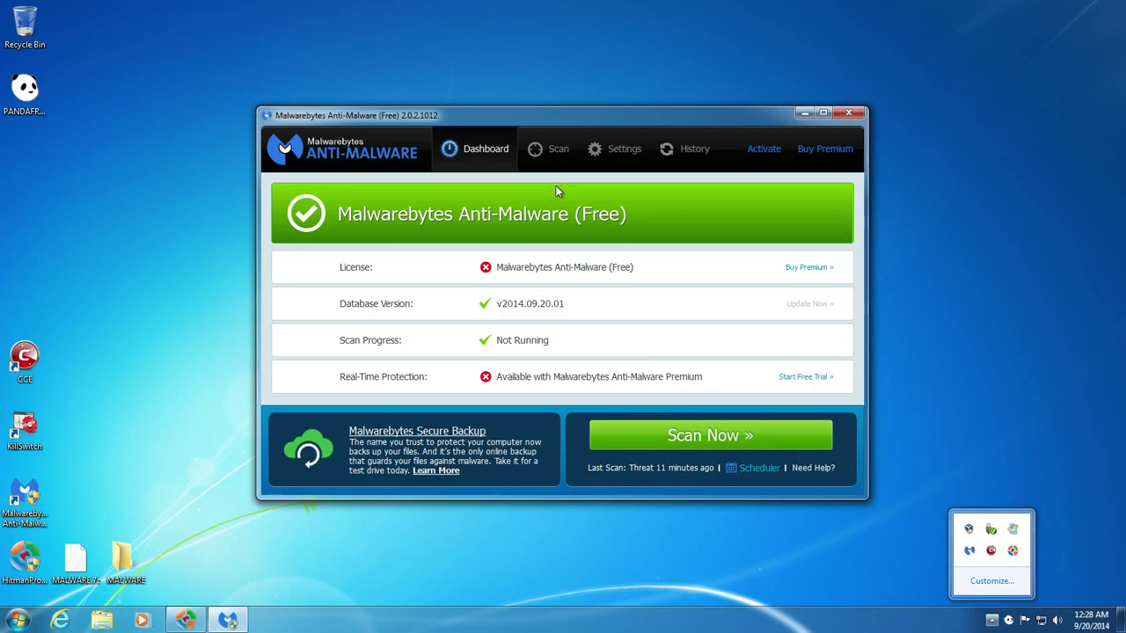
pyautogui.click(552, 154)
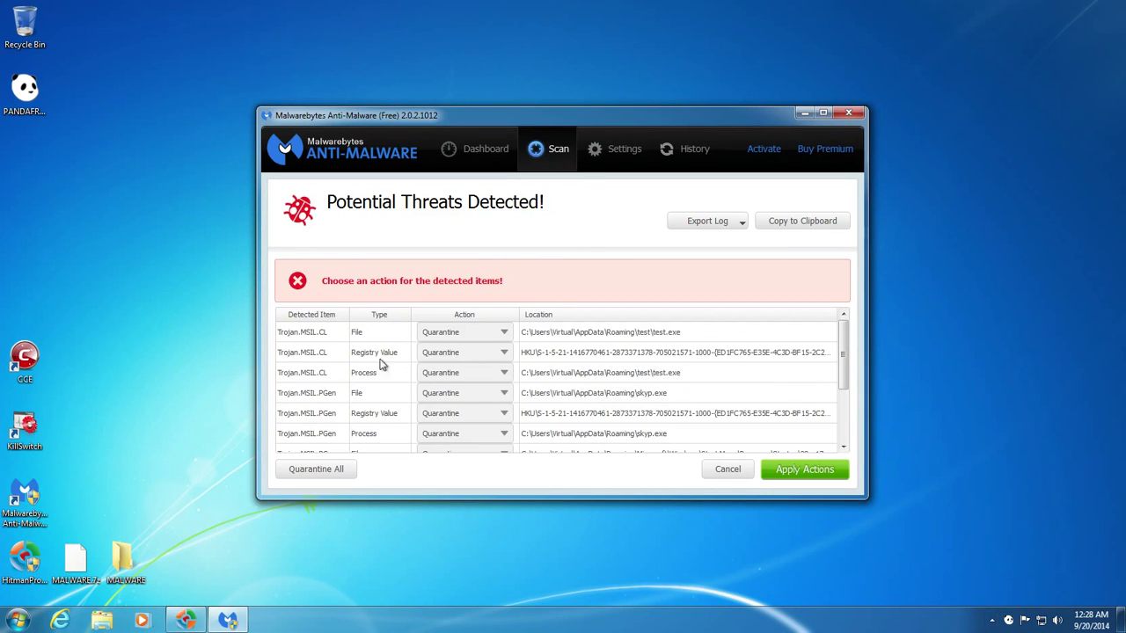
pyautogui.moveTo(843, 356); pyautogui.dragTo(844, 417)
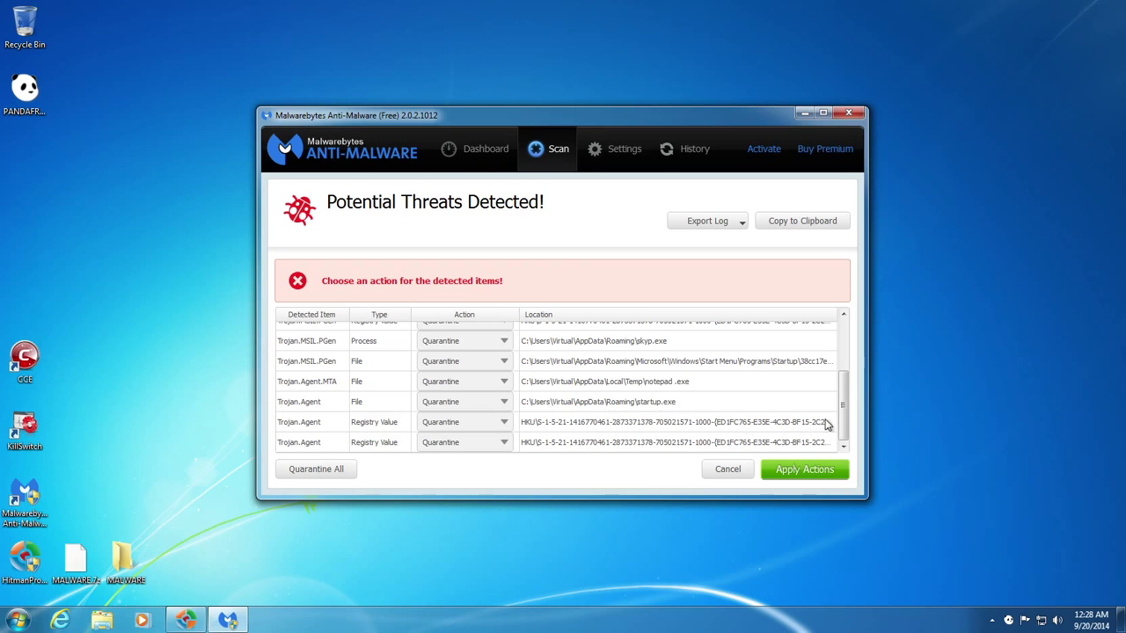
pyautogui.moveTo(843, 410); pyautogui.dragTo(846, 384)
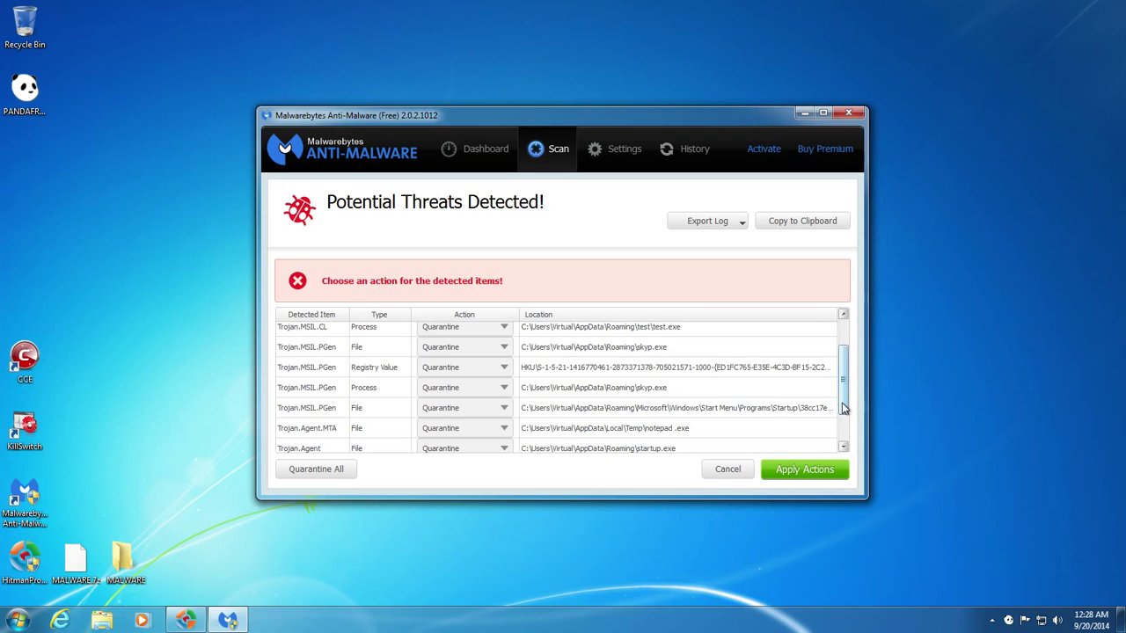
pyautogui.scroll(-1, 849, 391)
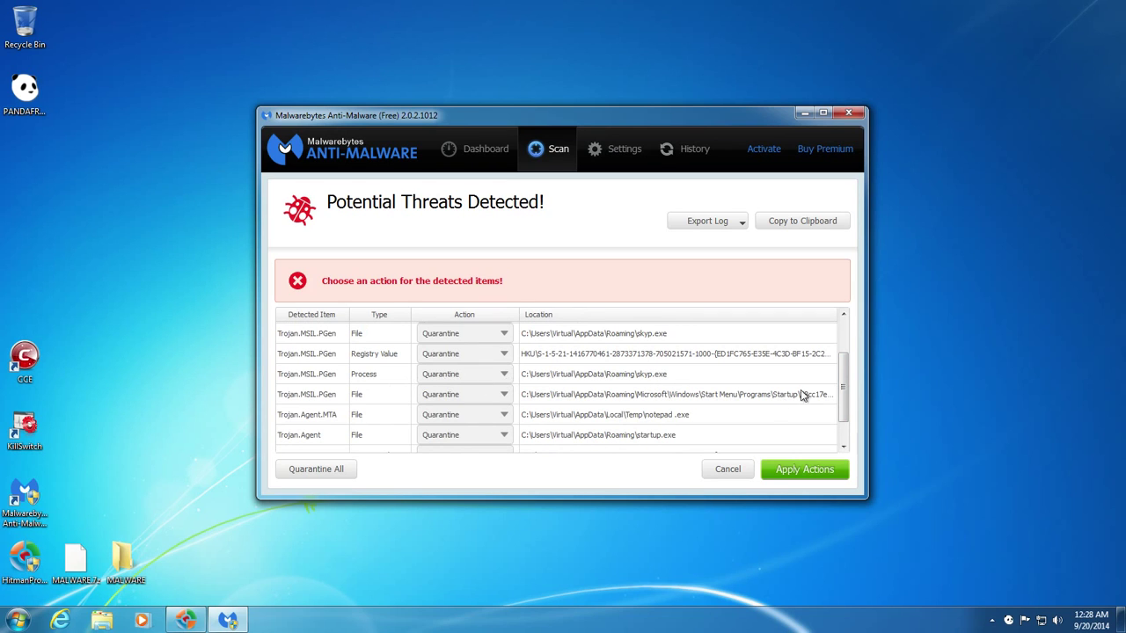
pyautogui.moveTo(845, 381); pyautogui.dragTo(843, 338)
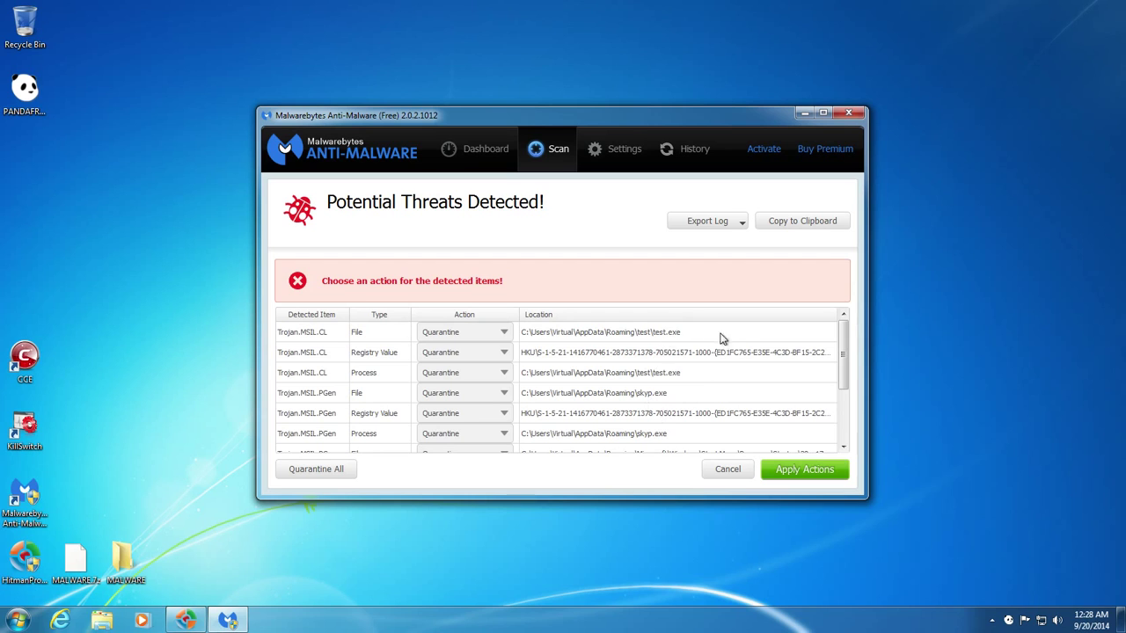
pyautogui.click(848, 114)
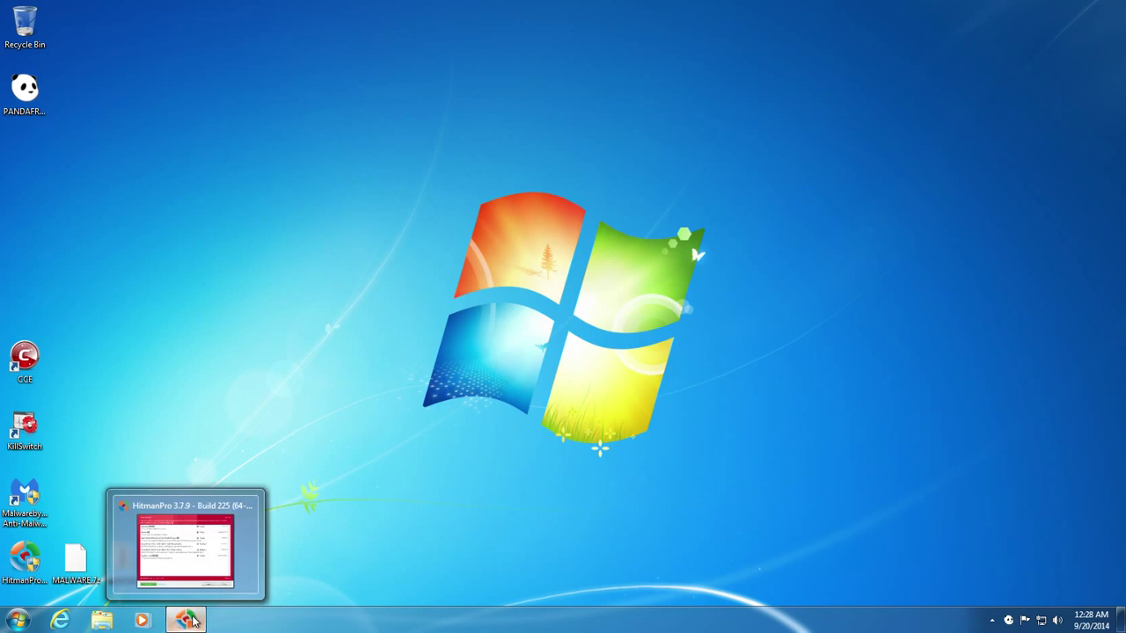
# Step: Switch to HitmanPro, examine the detection details of skyp.exe, file.exe, ImgBurn.exe and the other found items, and close the scan results
pyautogui.click(193, 621)
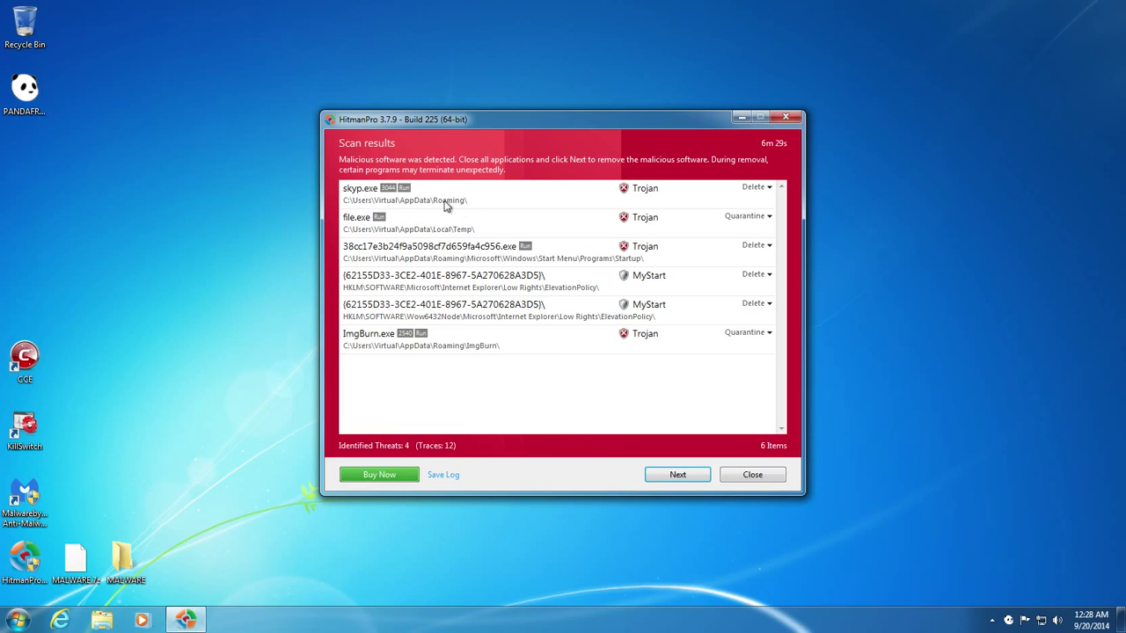
pyautogui.click(377, 200)
pyautogui.click(404, 225)
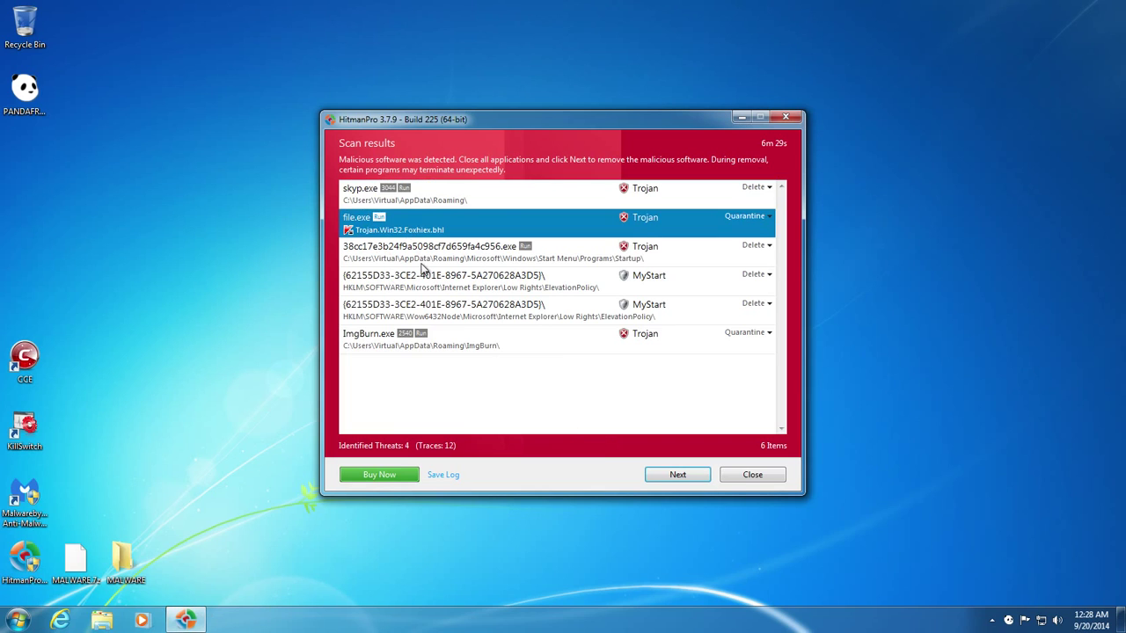
pyautogui.click(424, 253)
pyautogui.click(421, 336)
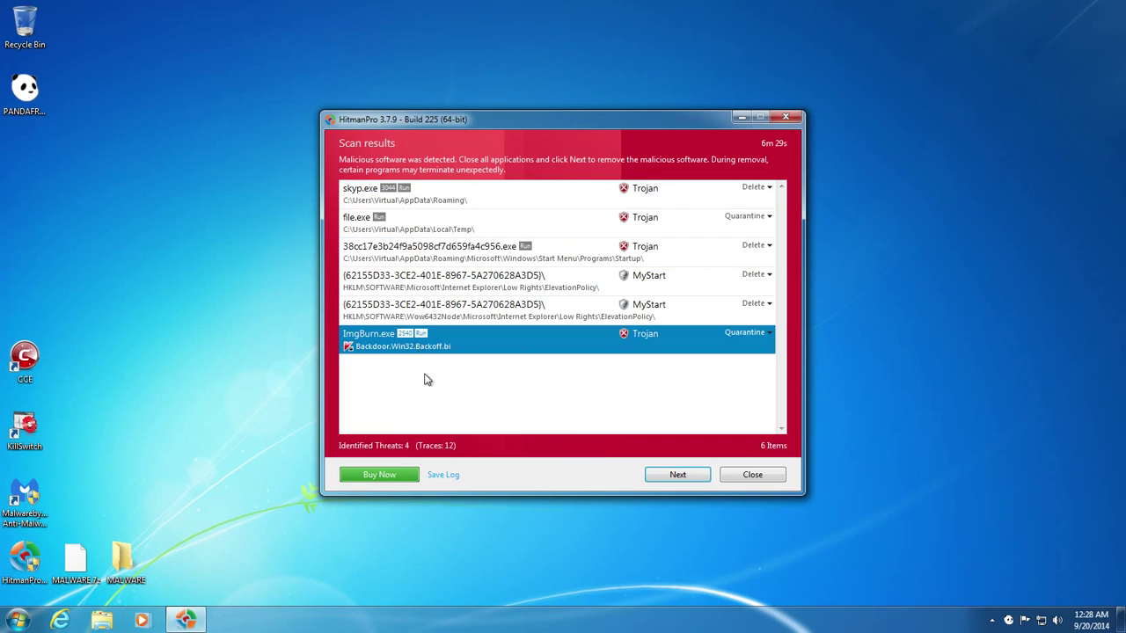
pyautogui.click(490, 232)
pyautogui.click(447, 342)
pyautogui.click(412, 306)
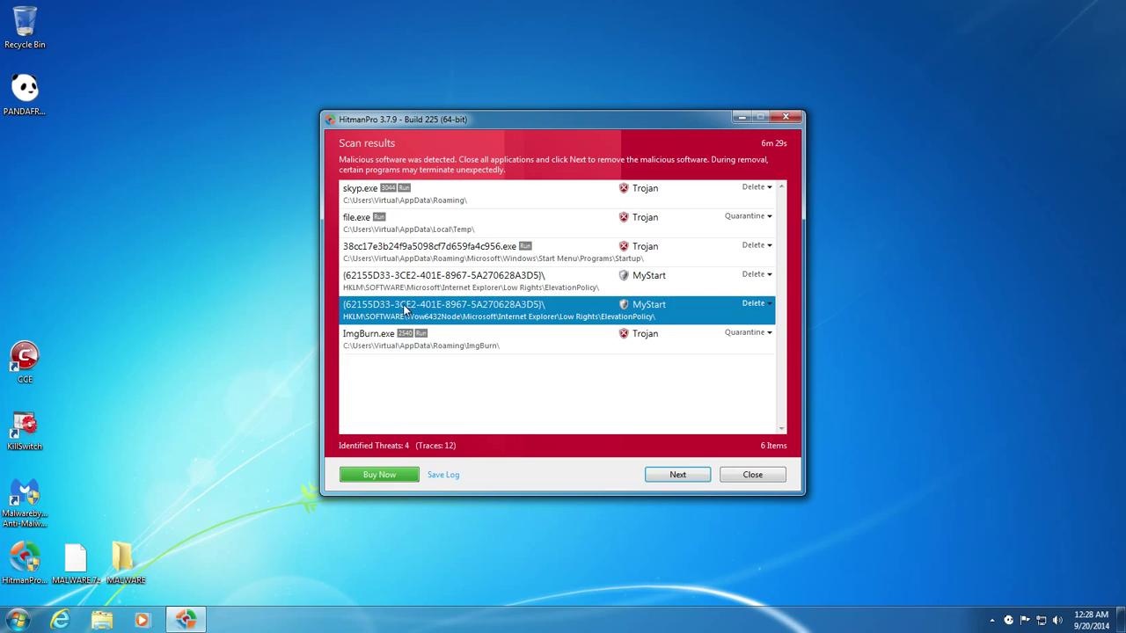
pyautogui.click(401, 247)
pyautogui.click(400, 195)
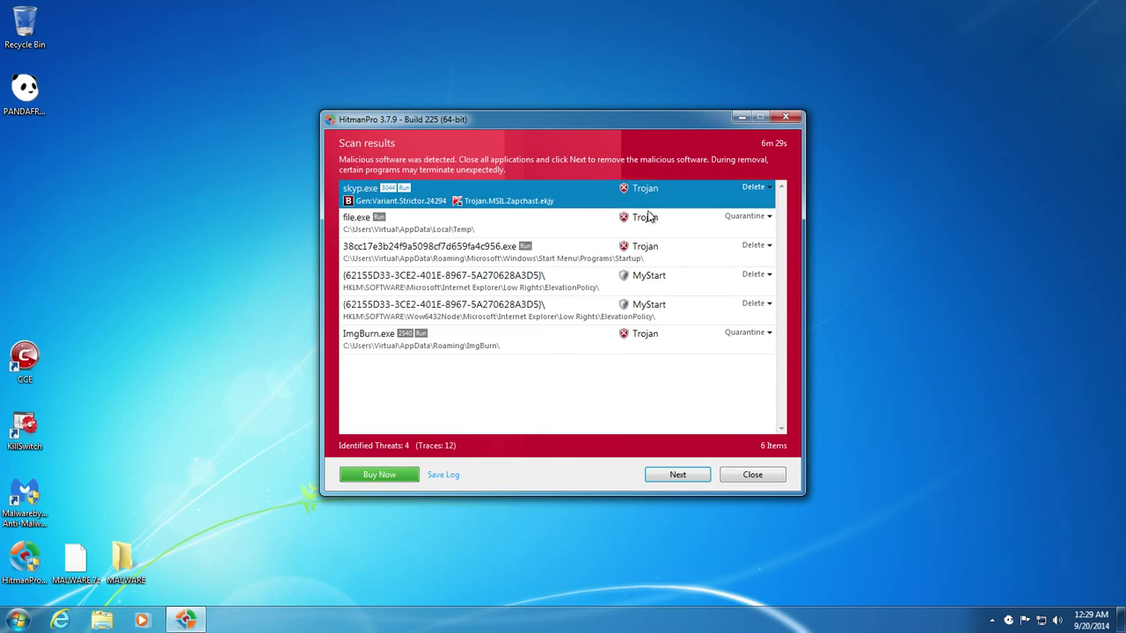
pyautogui.click(786, 117)
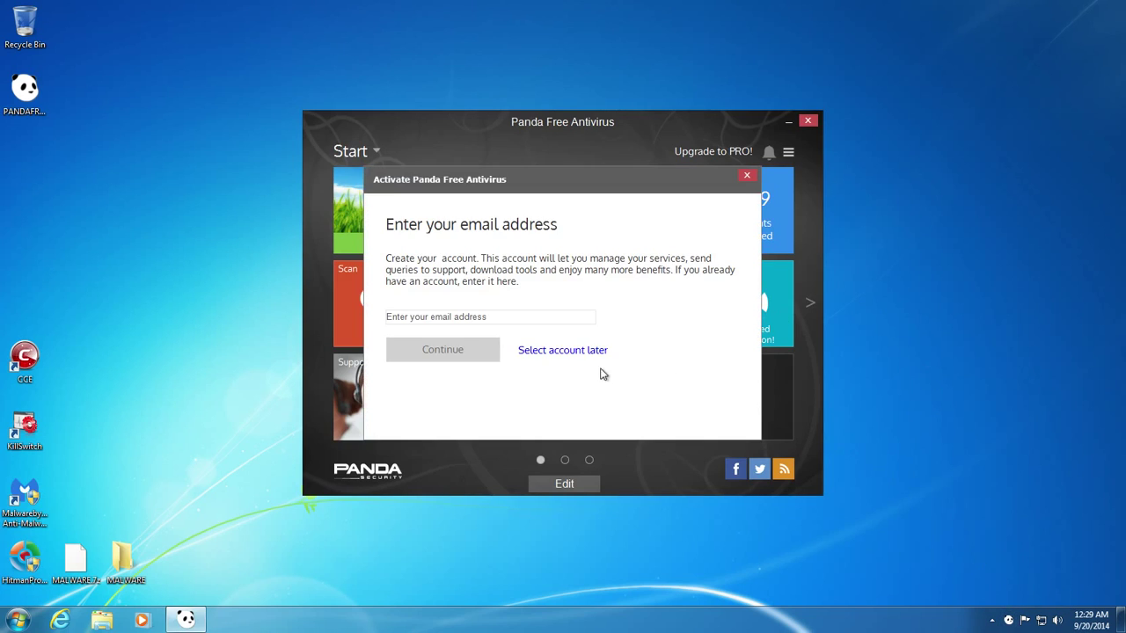
# Step: Postpone the account selection in Panda Free Antivirus's activation prompt and close the program's main window
pyautogui.click(572, 351)
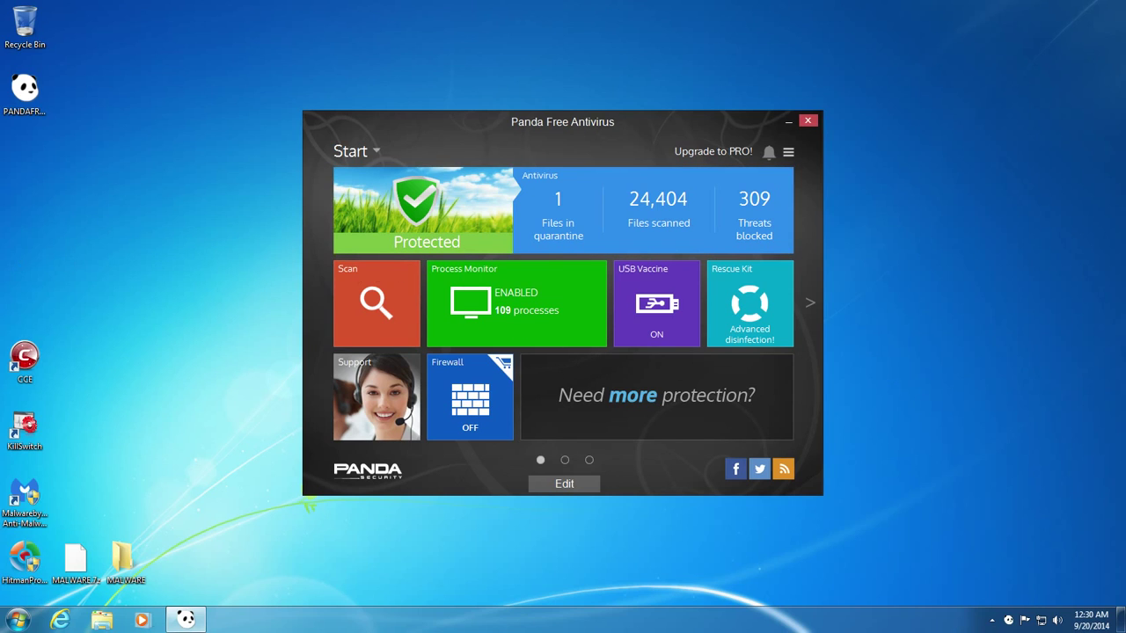
pyautogui.click(809, 122)
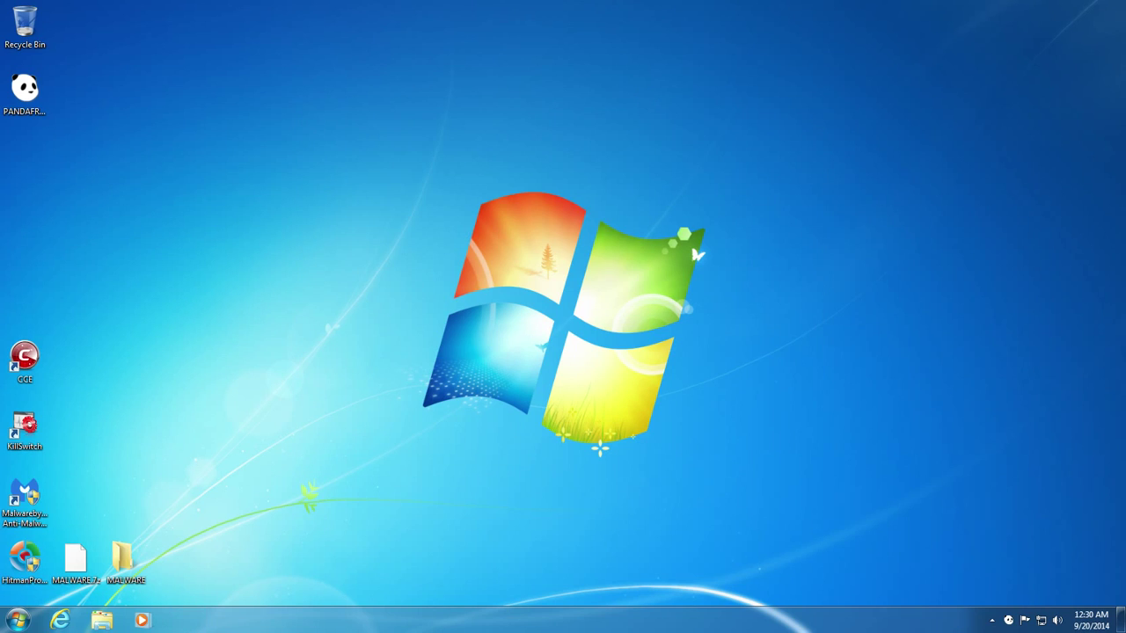